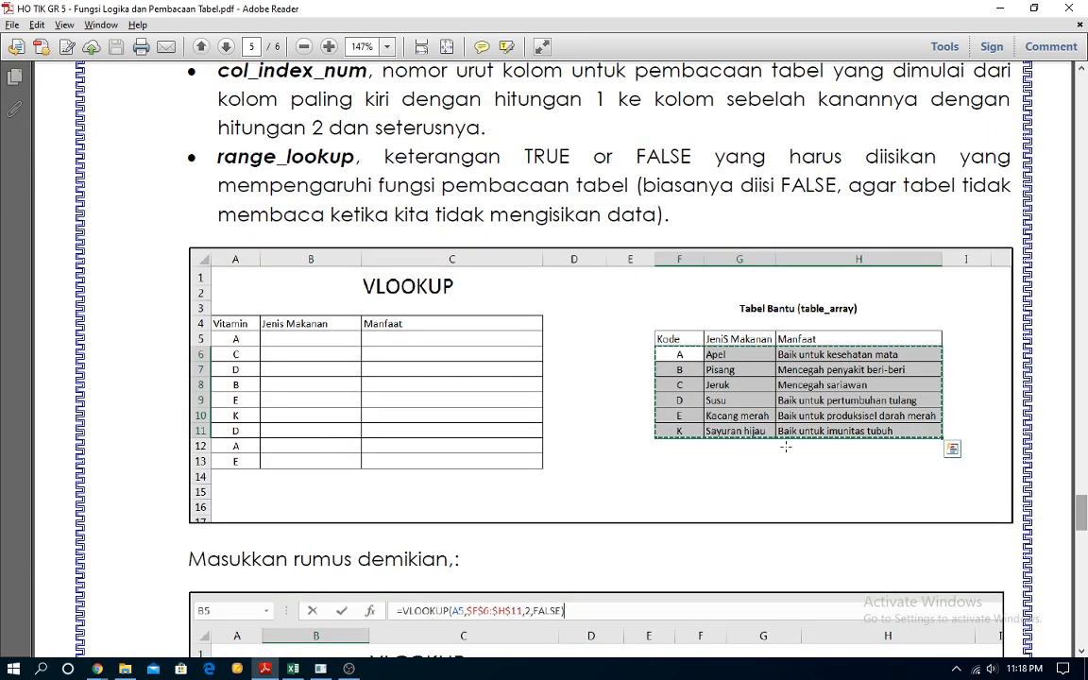
- Read the opening section on table lookup functions, highlighting the heading, the HLOOKUP and VLOOKUP names, and the definition
{"action": "scroll", "coordinate": [549, 291], "scroll_direction": "up", "scroll_amount": 5}
{"action": "scroll", "coordinate": [648, 302], "scroll_direction": "up", "scroll_amount": 4}
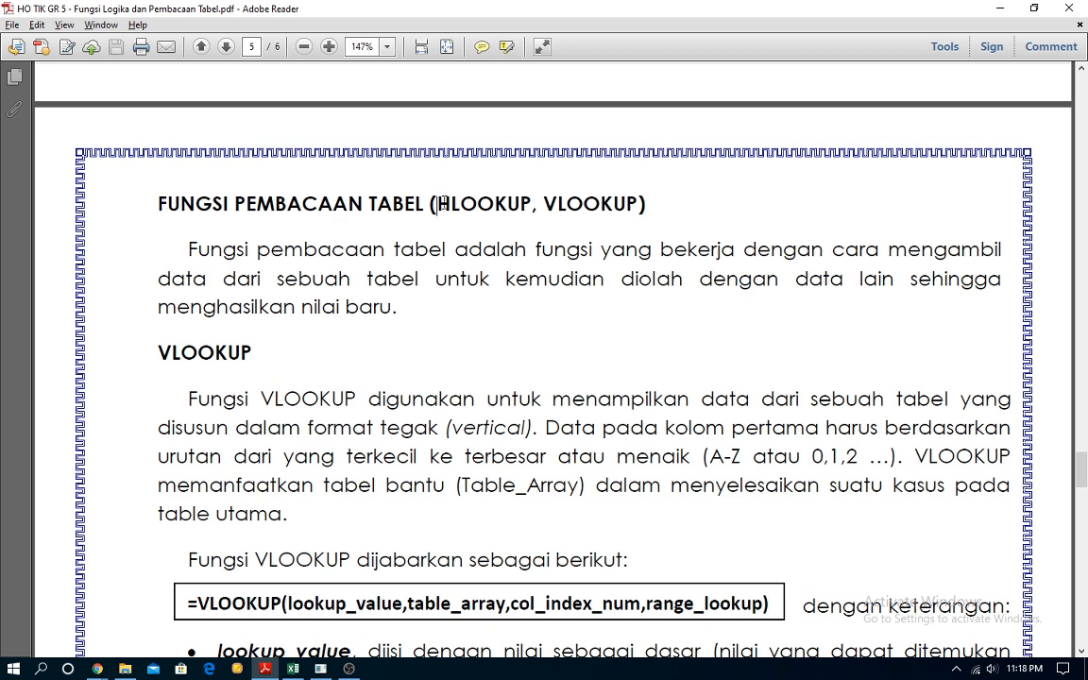
{"action": "left_click_drag", "start_coordinate": [437, 203], "coordinate": [638, 204]}
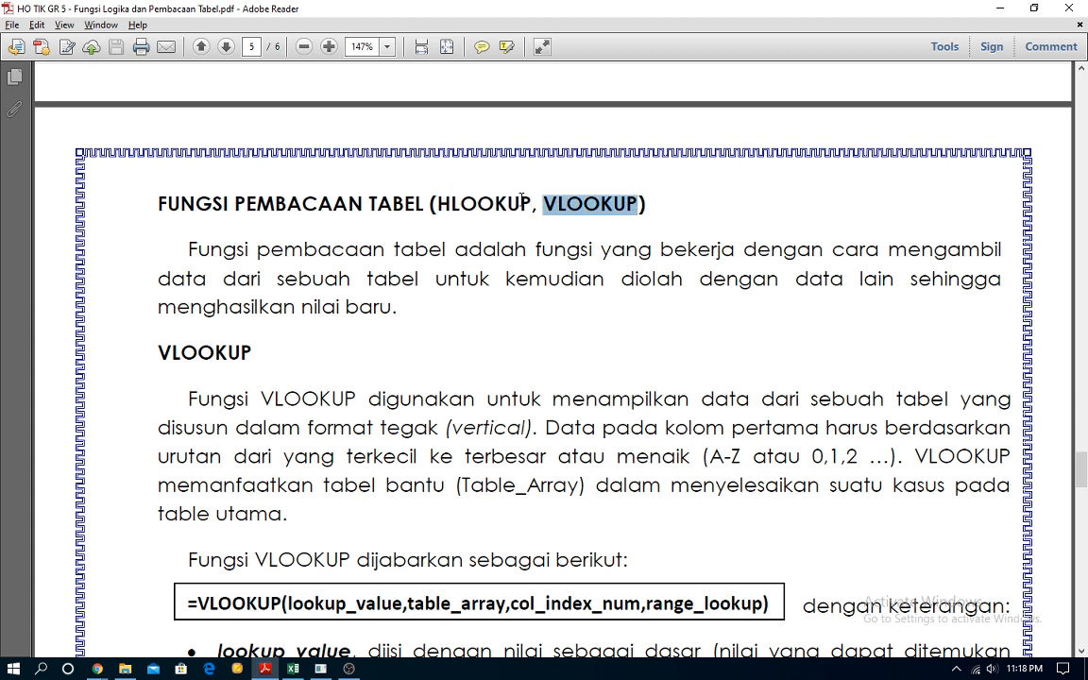
{"action": "left_click_drag", "start_coordinate": [430, 203], "coordinate": [650, 199]}
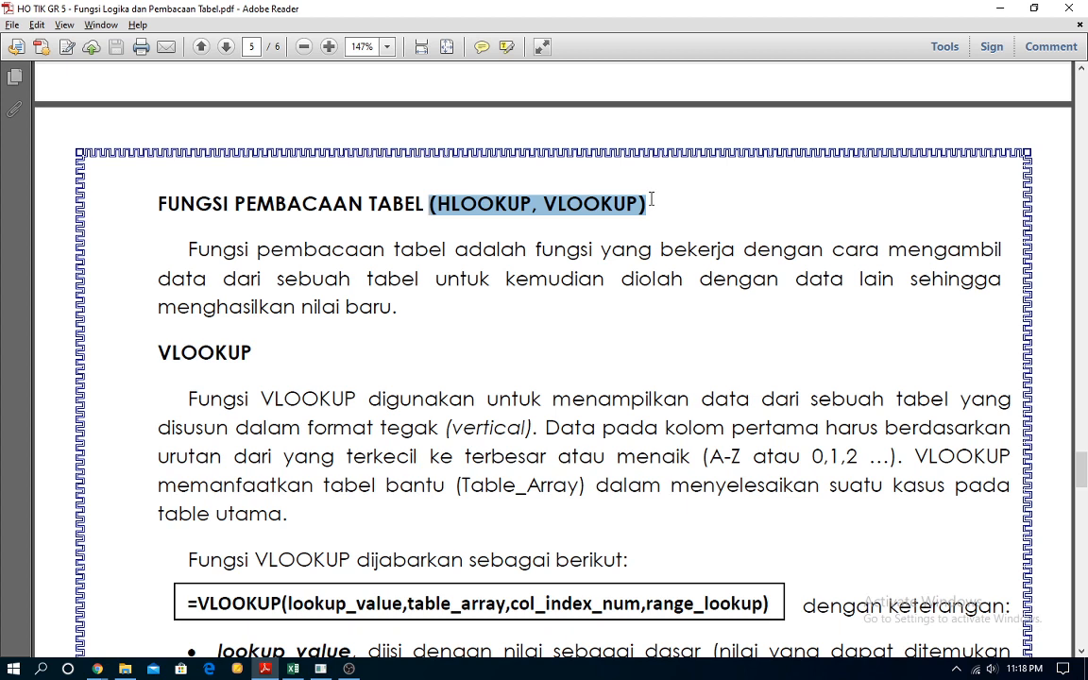
{"action": "left_click_drag", "start_coordinate": [157, 204], "coordinate": [434, 205]}
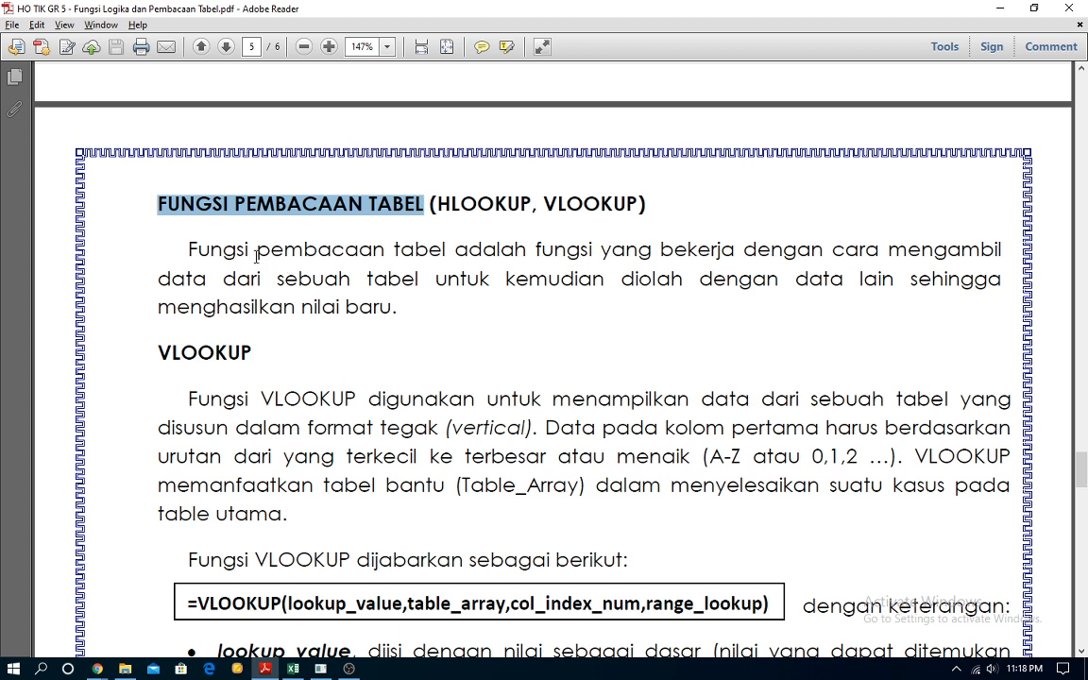
{"action": "left_click", "coordinate": [231, 233]}
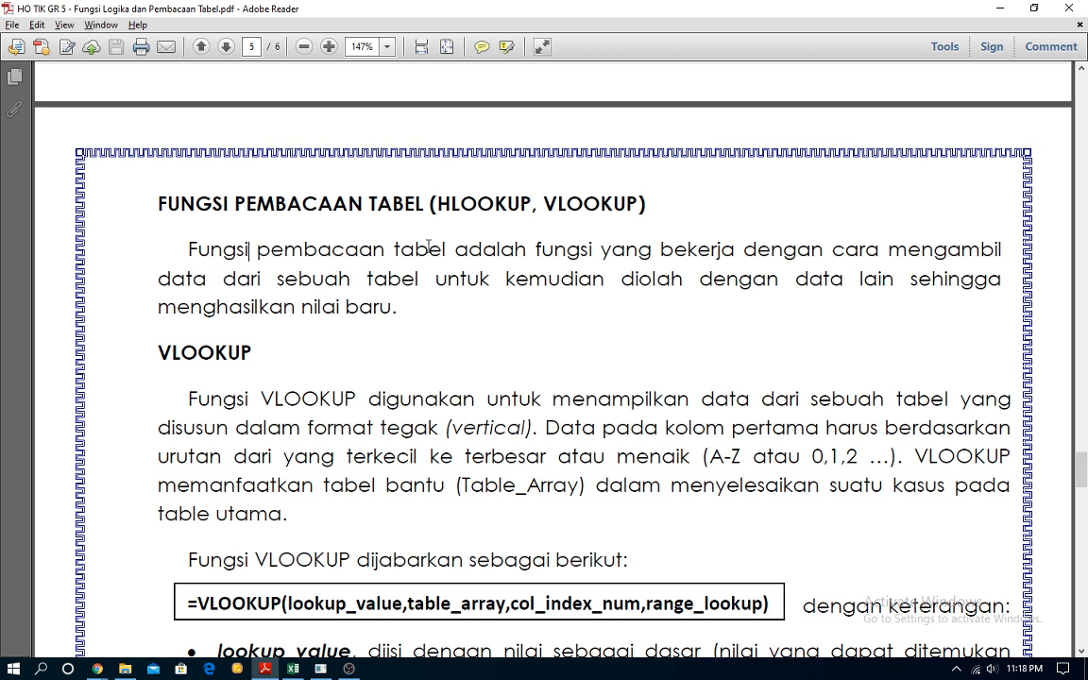
{"action": "left_click_drag", "start_coordinate": [535, 249], "coordinate": [890, 248]}
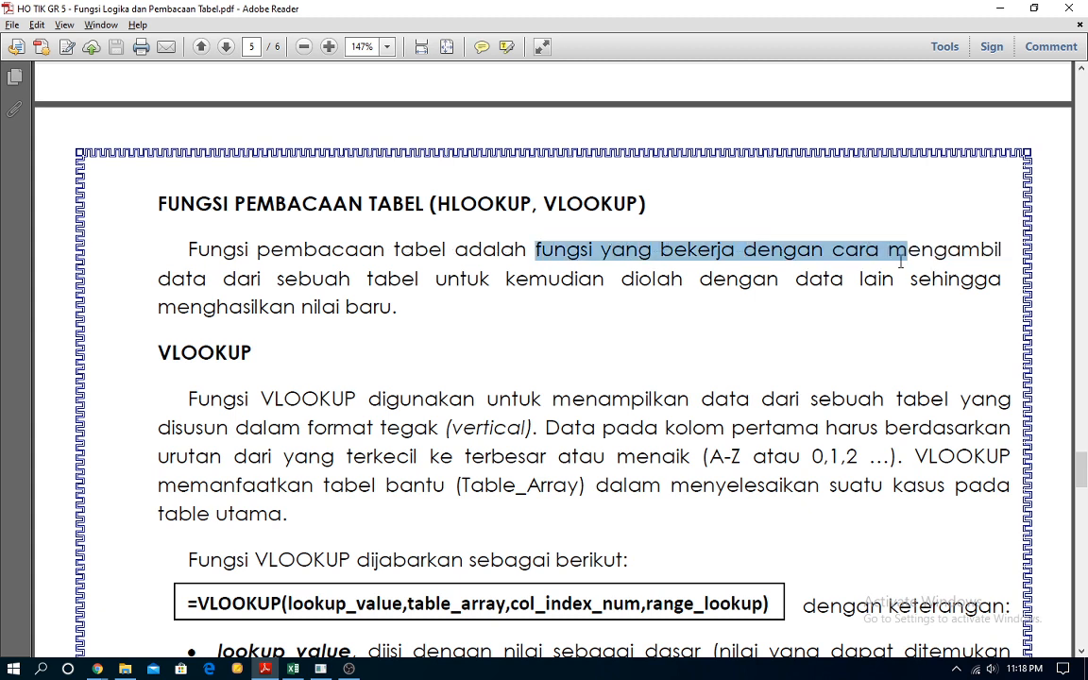
{"action": "left_click_drag", "start_coordinate": [157, 279], "coordinate": [1002, 280]}
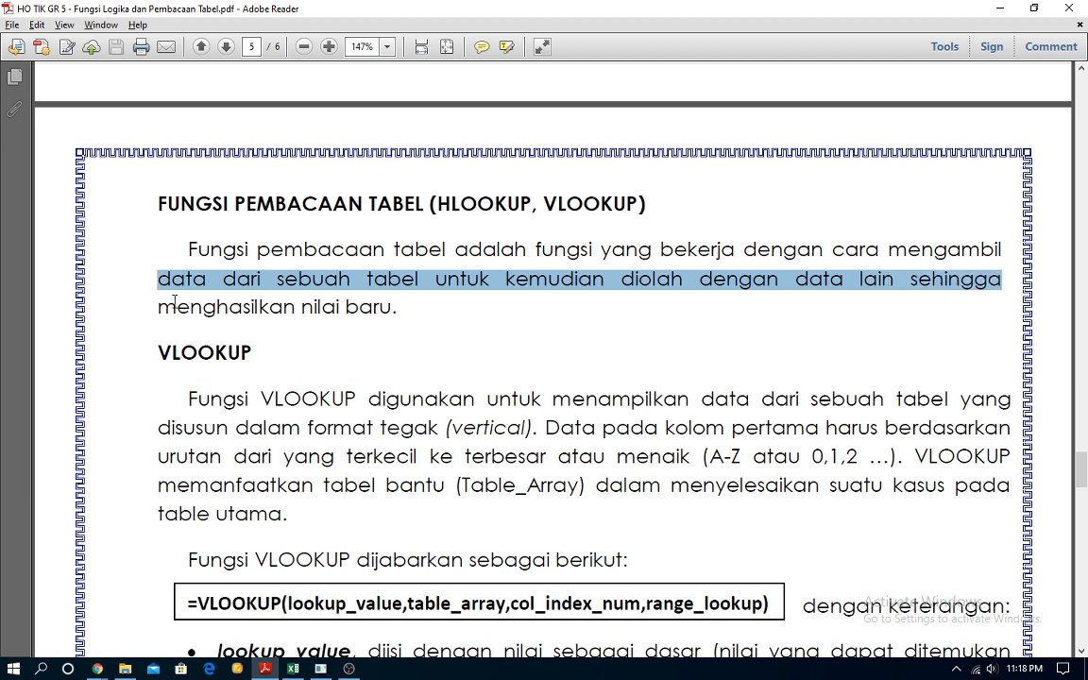
{"action": "left_click_drag", "start_coordinate": [157, 306], "coordinate": [438, 312]}
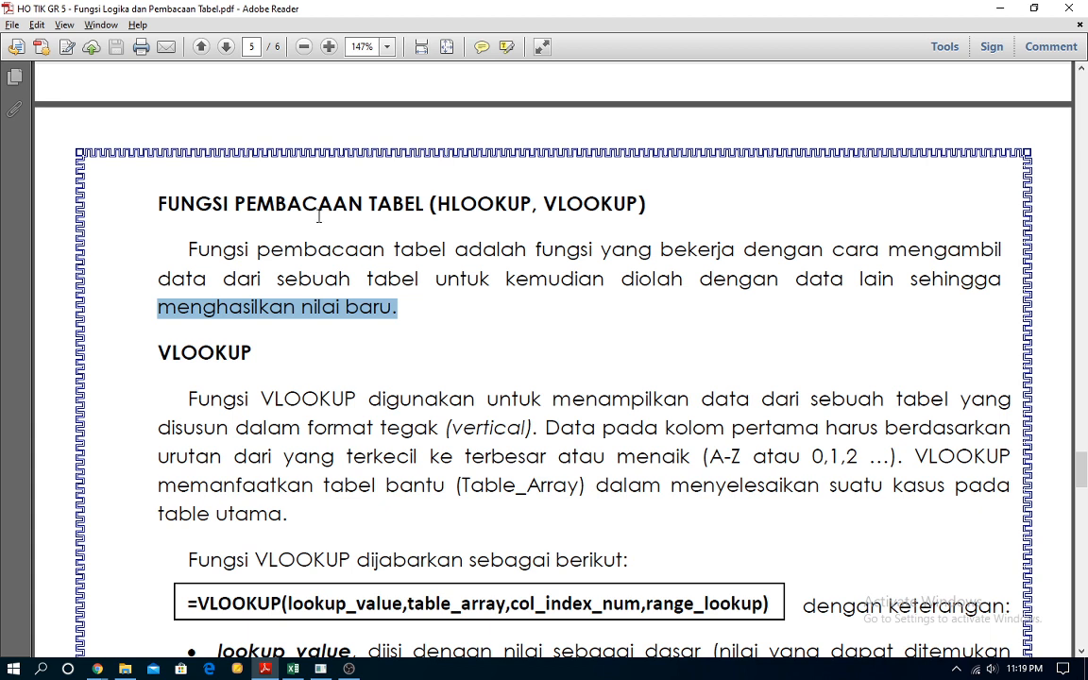
{"action": "left_click", "coordinate": [441, 316]}
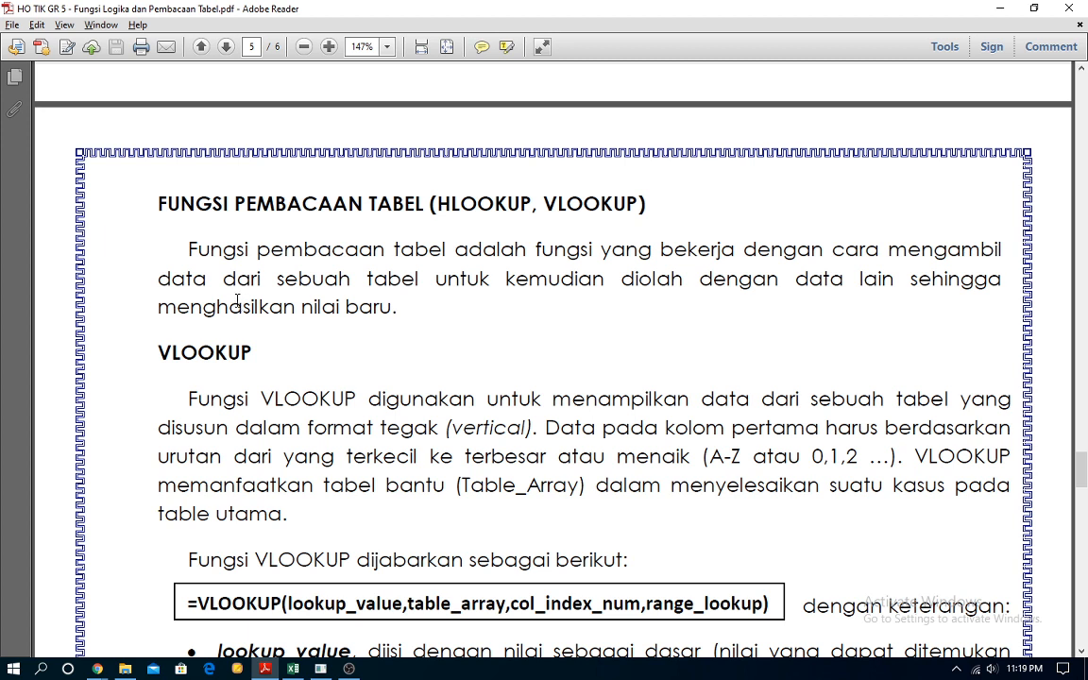
{"action": "left_click", "coordinate": [189, 249]}
{"action": "left_click_drag", "start_coordinate": [435, 203], "coordinate": [636, 201]}
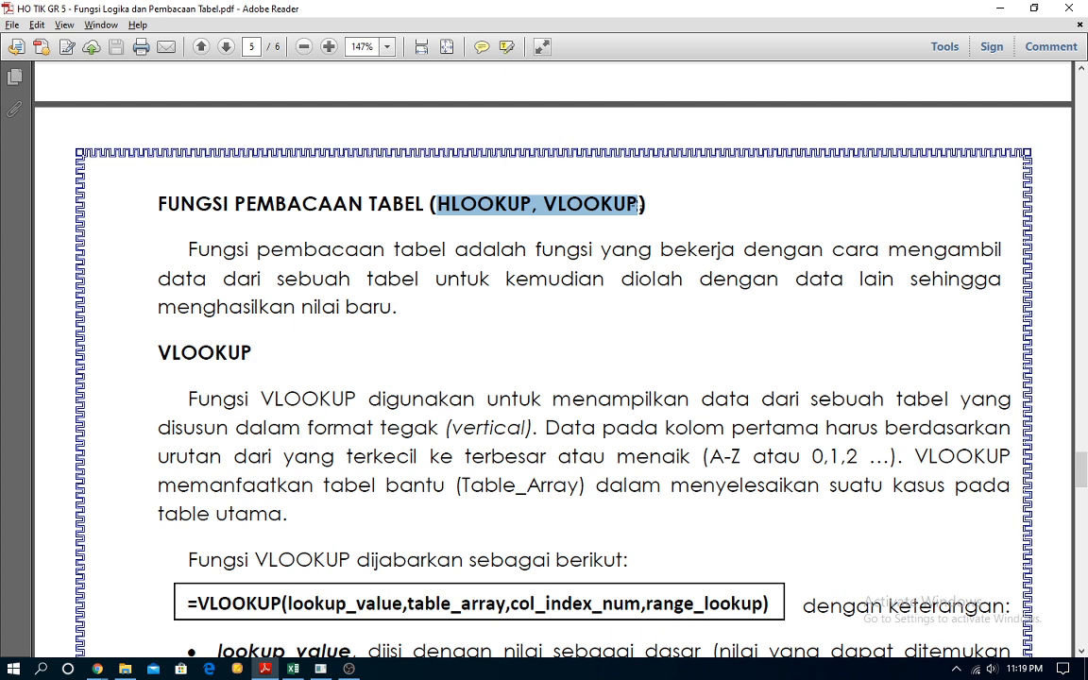
- Read the VLOOKUP section, highlighting its heading and the passage about displaying data from a table arranged in vertical format
{"action": "scroll", "coordinate": [676, 142], "scroll_direction": "down", "scroll_amount": 2}
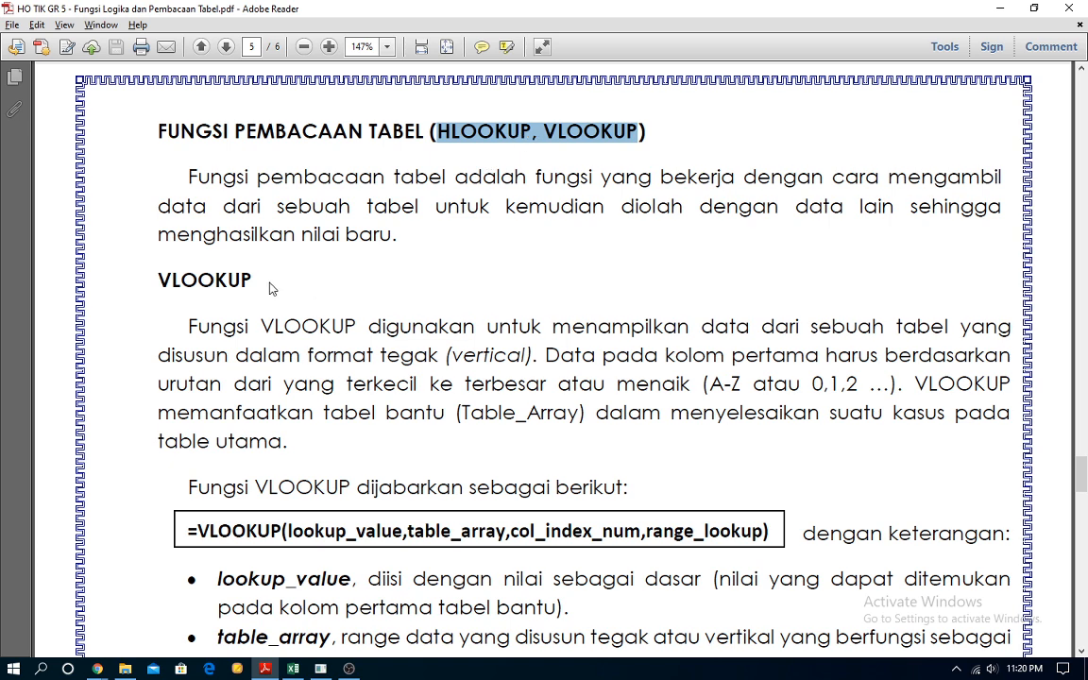
{"action": "left_click_drag", "start_coordinate": [240, 281], "coordinate": [159, 283]}
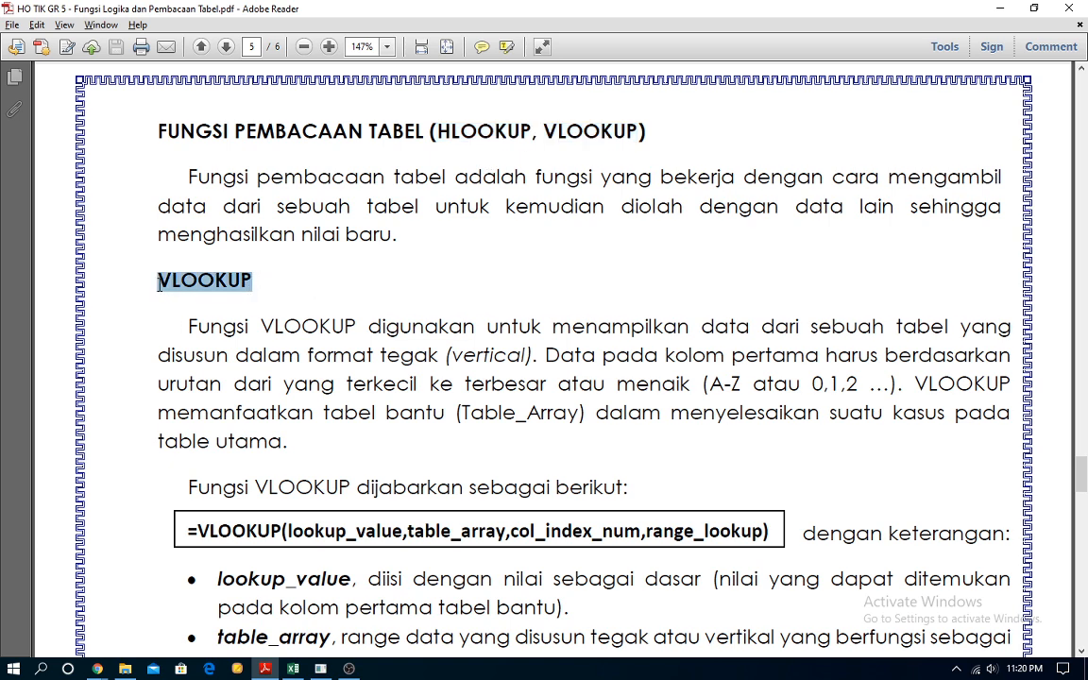
{"action": "left_click", "coordinate": [253, 281]}
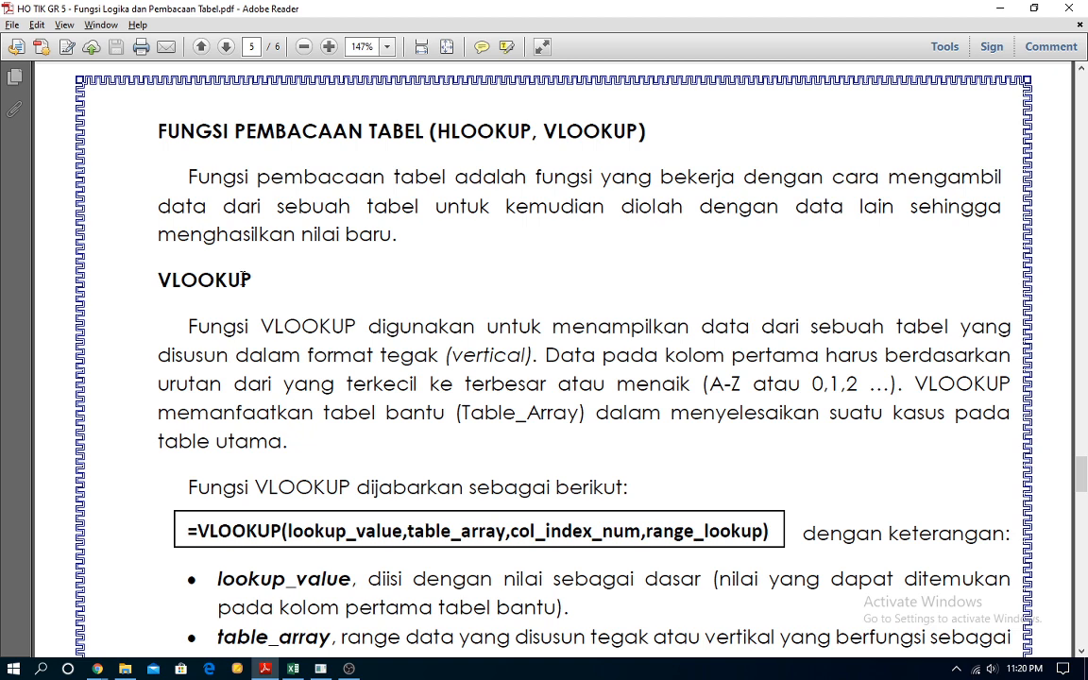
{"action": "scroll", "coordinate": [225, 320], "scroll_direction": "down", "scroll_amount": 1}
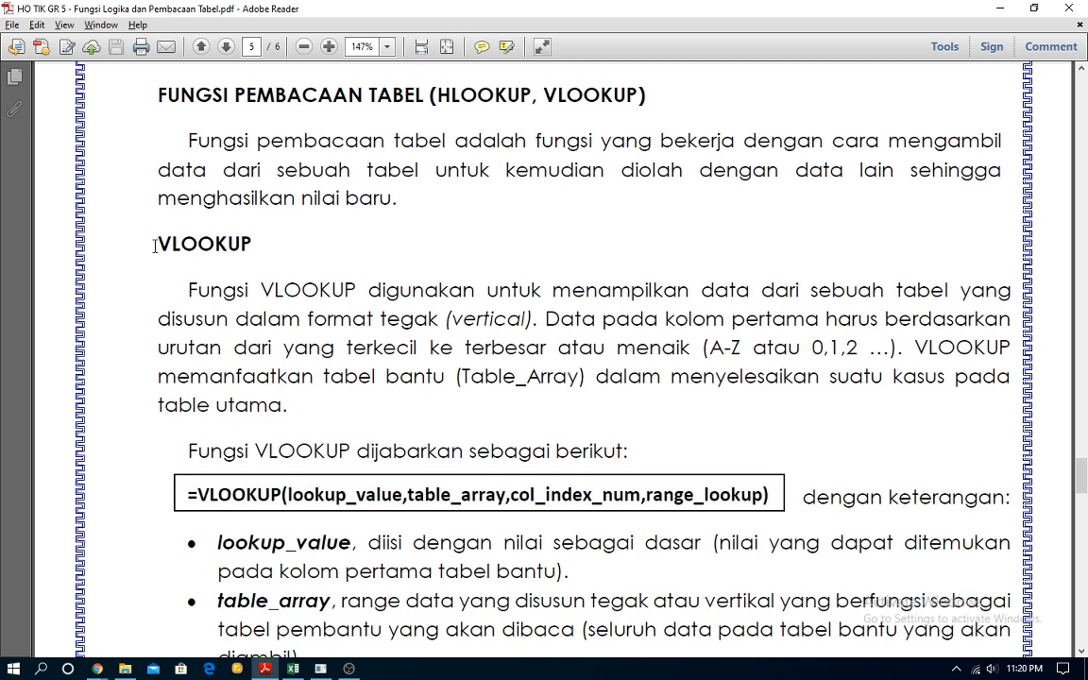
{"action": "left_click_drag", "start_coordinate": [156, 244], "coordinate": [260, 236]}
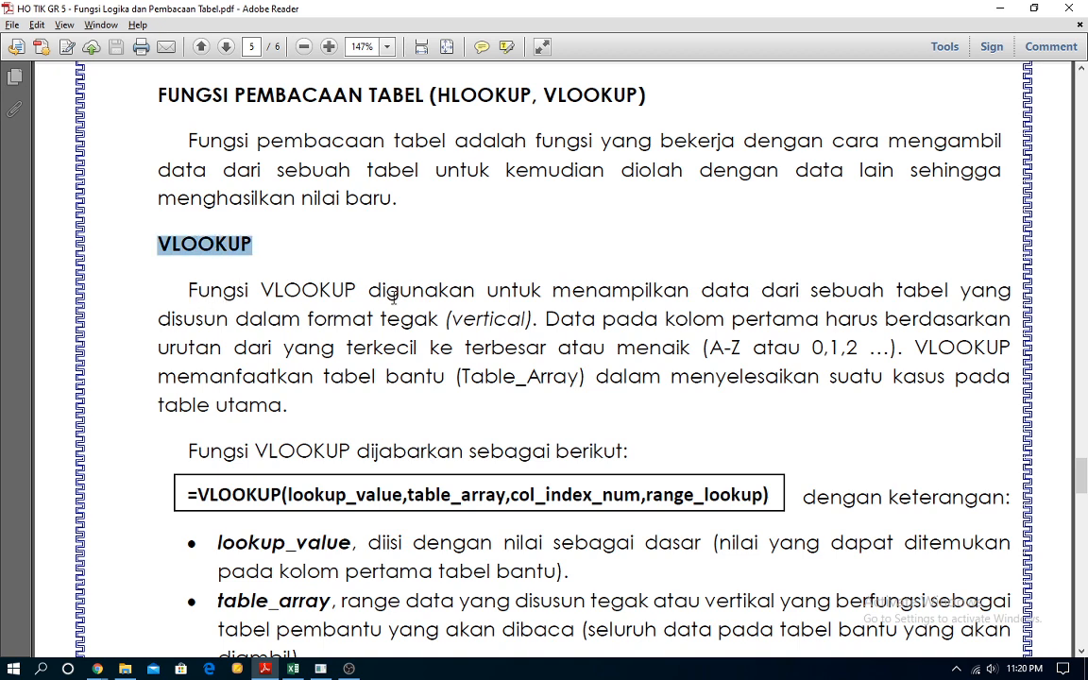
{"action": "left_click_drag", "start_coordinate": [552, 290], "coordinate": [974, 302]}
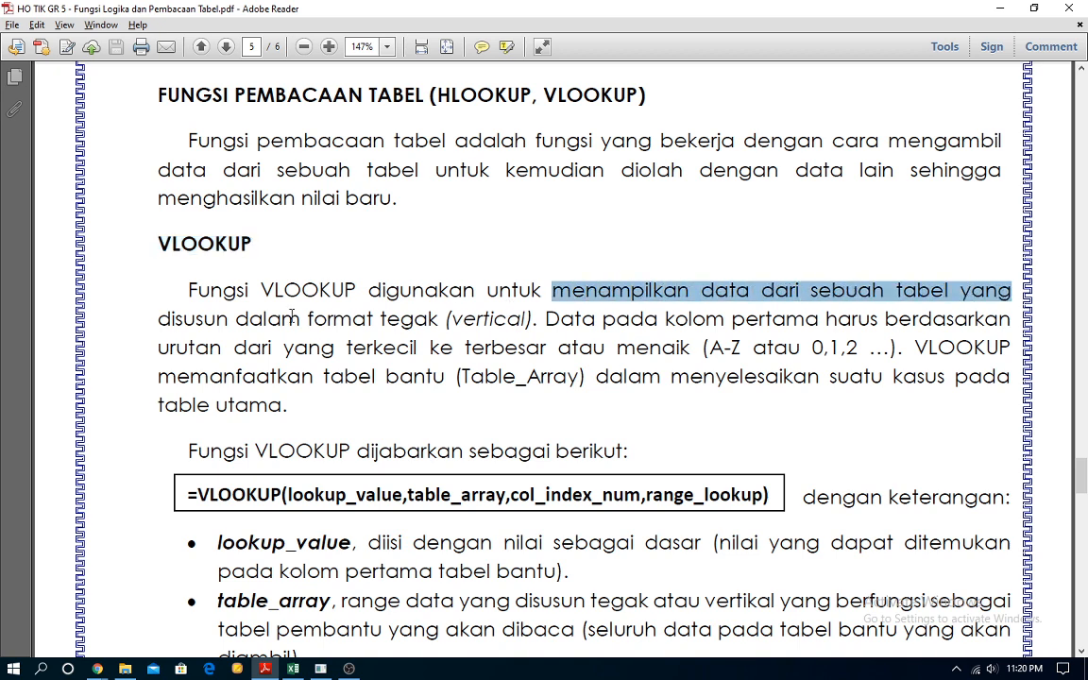
{"action": "left_click_drag", "start_coordinate": [158, 318], "coordinate": [533, 318]}
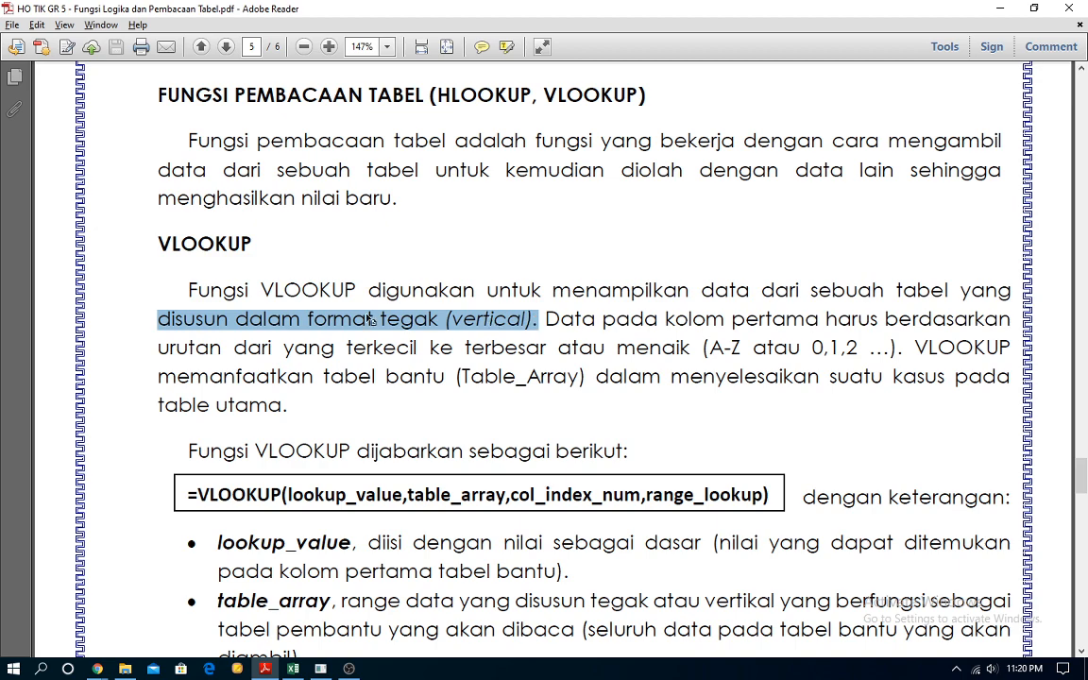
- Find the HLOOKUP section on page 6 and highlight the passage about displaying data from a horizontally arranged table
{"action": "scroll", "coordinate": [345, 397], "scroll_direction": "down", "scroll_amount": 3}
{"action": "scroll", "coordinate": [345, 398], "scroll_direction": "down", "scroll_amount": 15}
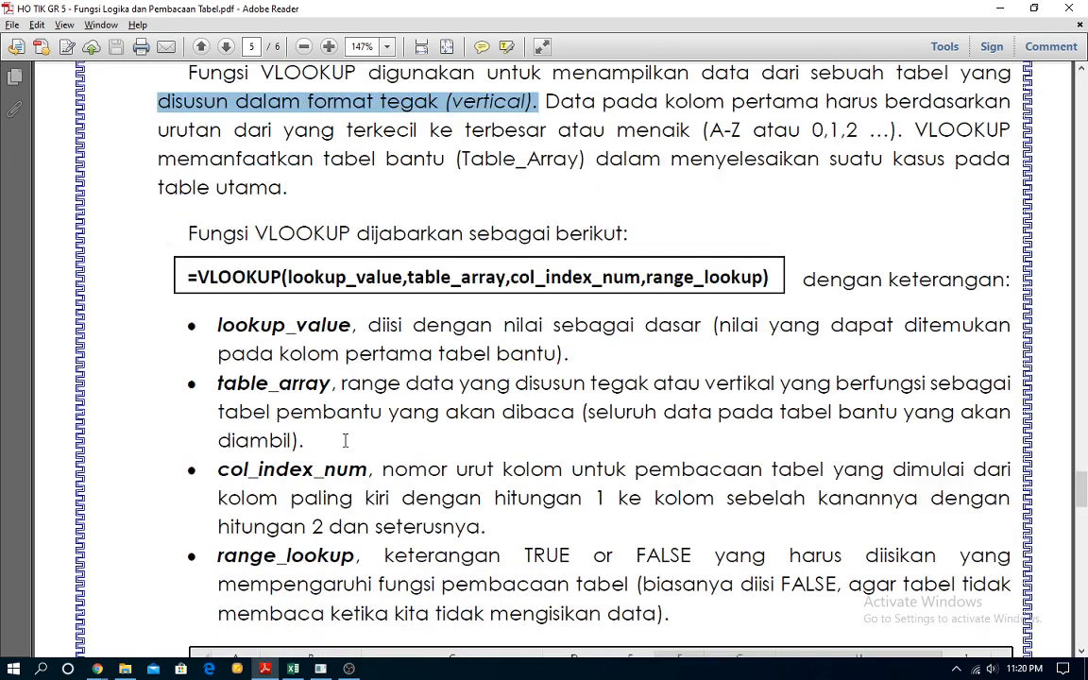
{"action": "scroll", "coordinate": [329, 507], "scroll_direction": "down", "scroll_amount": 15}
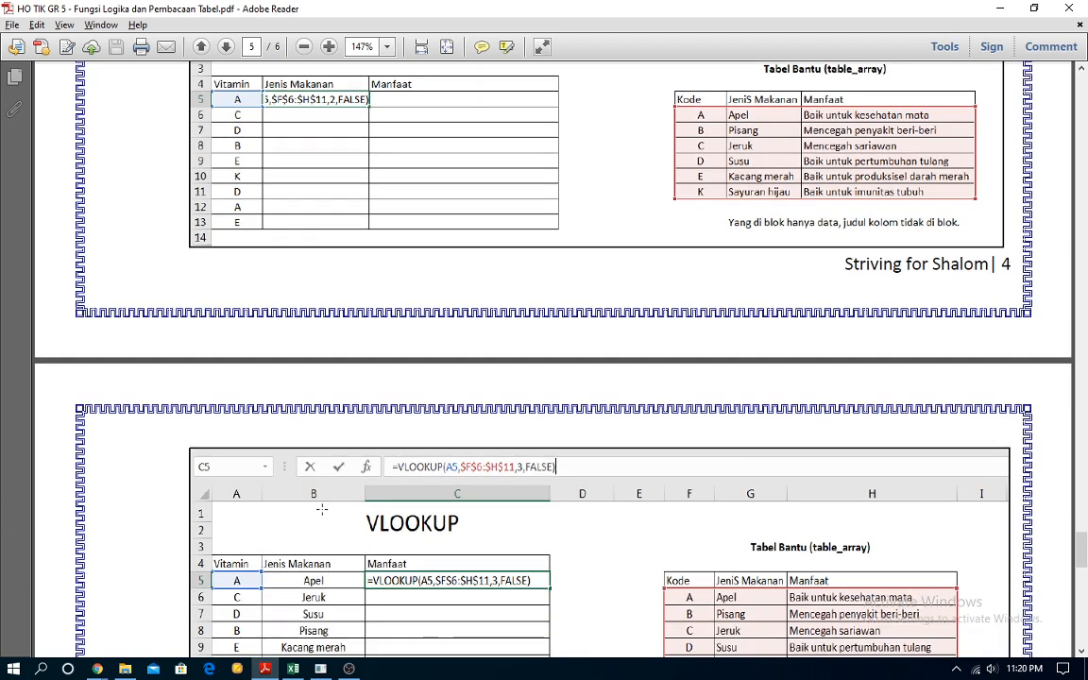
{"action": "scroll", "coordinate": [316, 517], "scroll_direction": "down", "scroll_amount": 1}
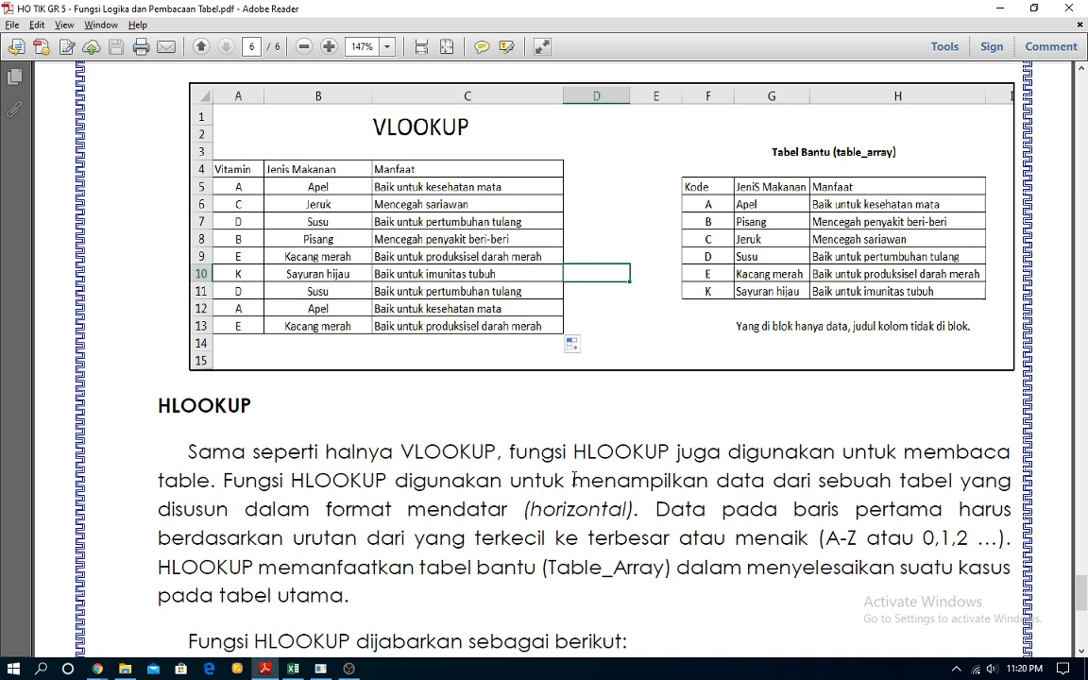
{"action": "left_click_drag", "start_coordinate": [572, 481], "coordinate": [989, 489]}
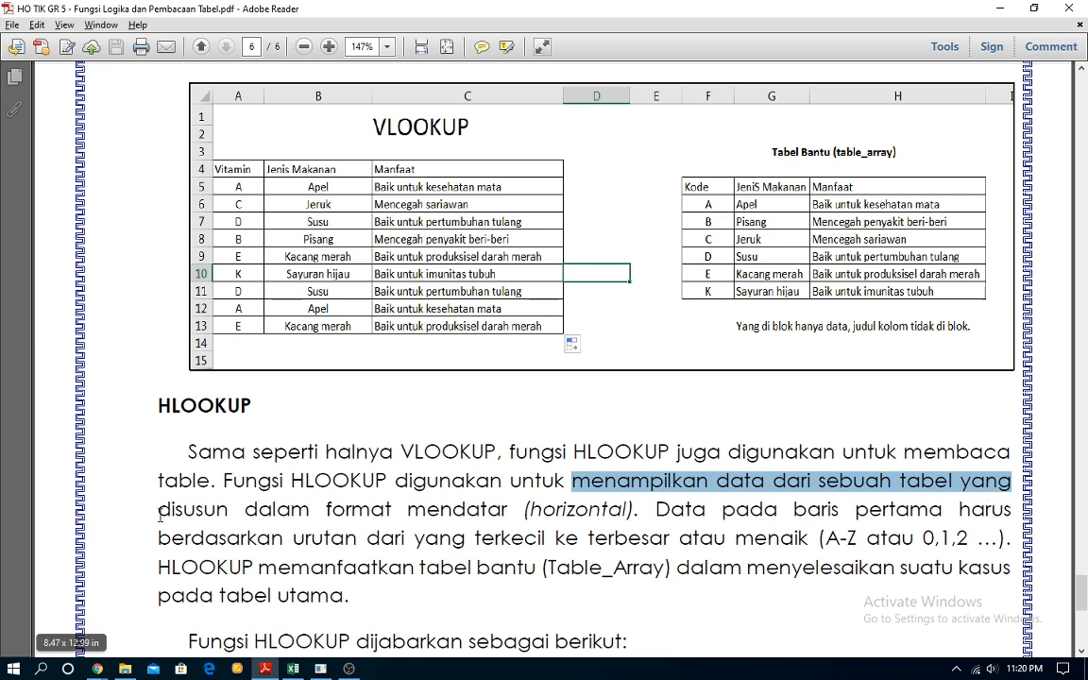
{"action": "left_click_drag", "start_coordinate": [158, 509], "coordinate": [642, 510]}
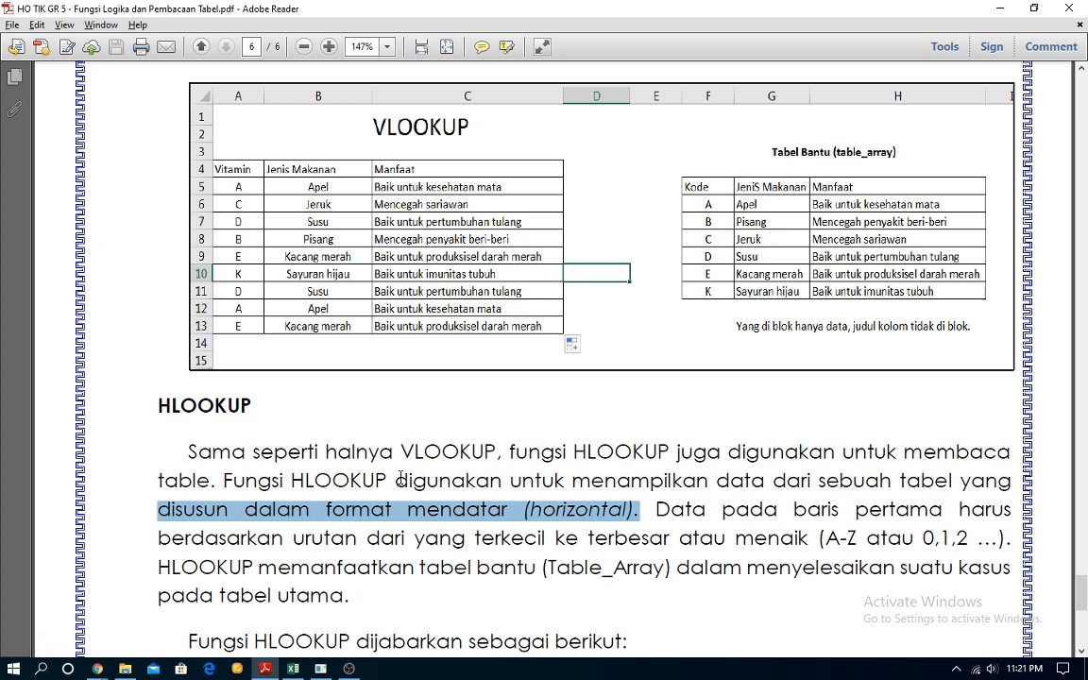
- Return to the VLOOKUP syntax on page 5 and highlight its parts, including col_index_num and range_lookup
{"action": "scroll", "coordinate": [397, 482], "scroll_direction": "up", "scroll_amount": 1}
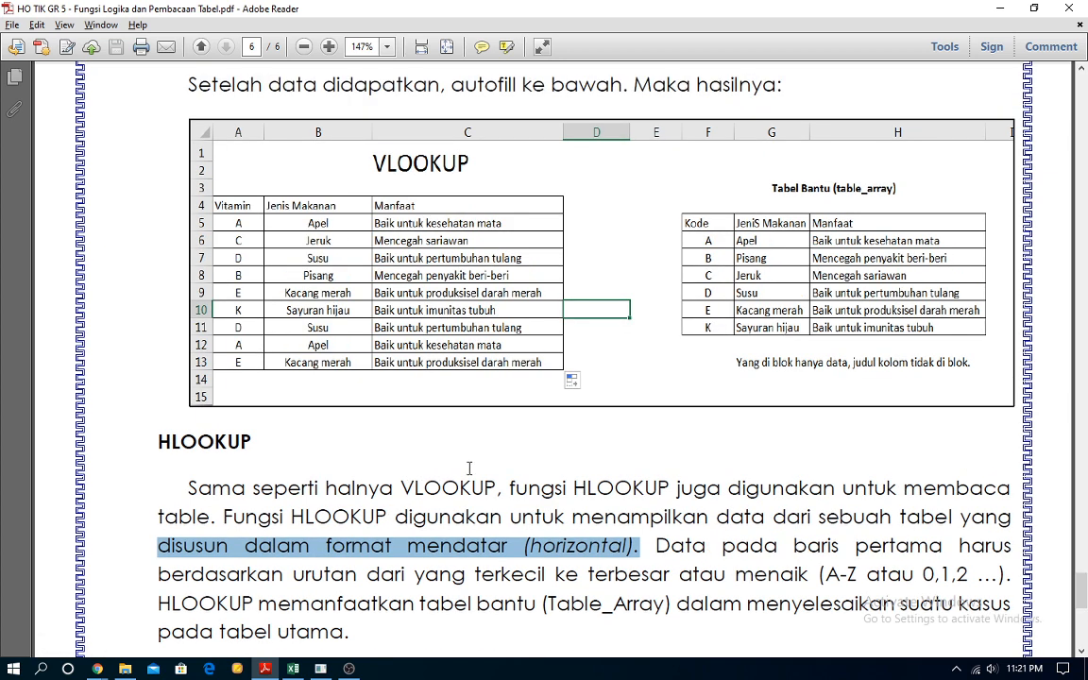
{"action": "scroll", "coordinate": [470, 468], "scroll_direction": "up", "scroll_amount": 10}
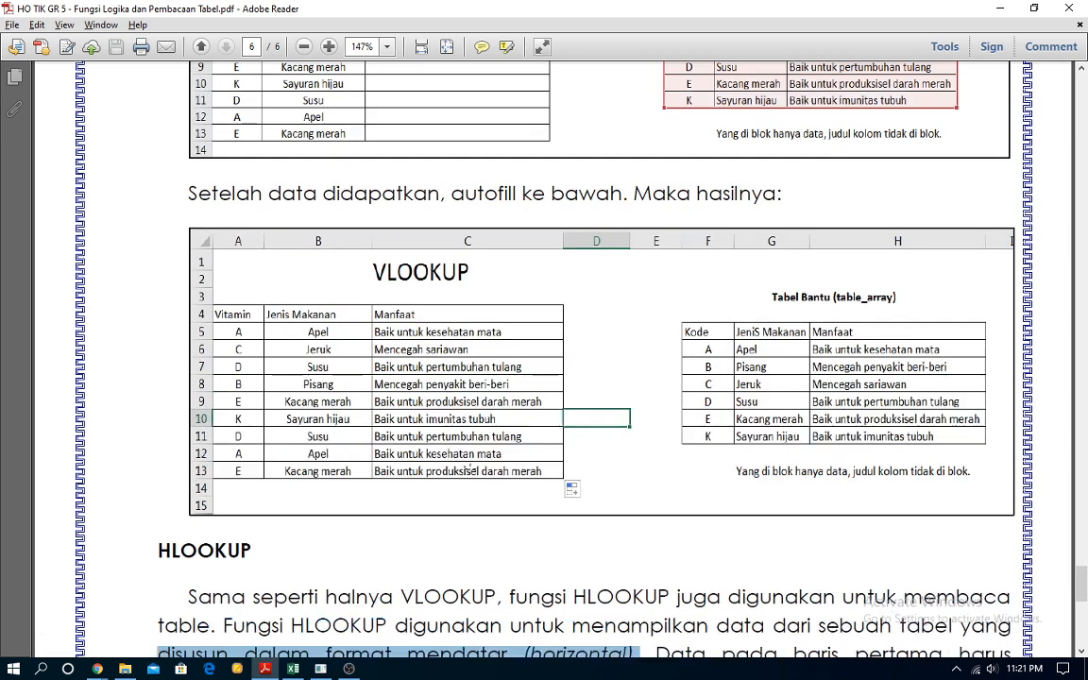
{"action": "scroll", "coordinate": [474, 461], "scroll_direction": "up", "scroll_amount": 20}
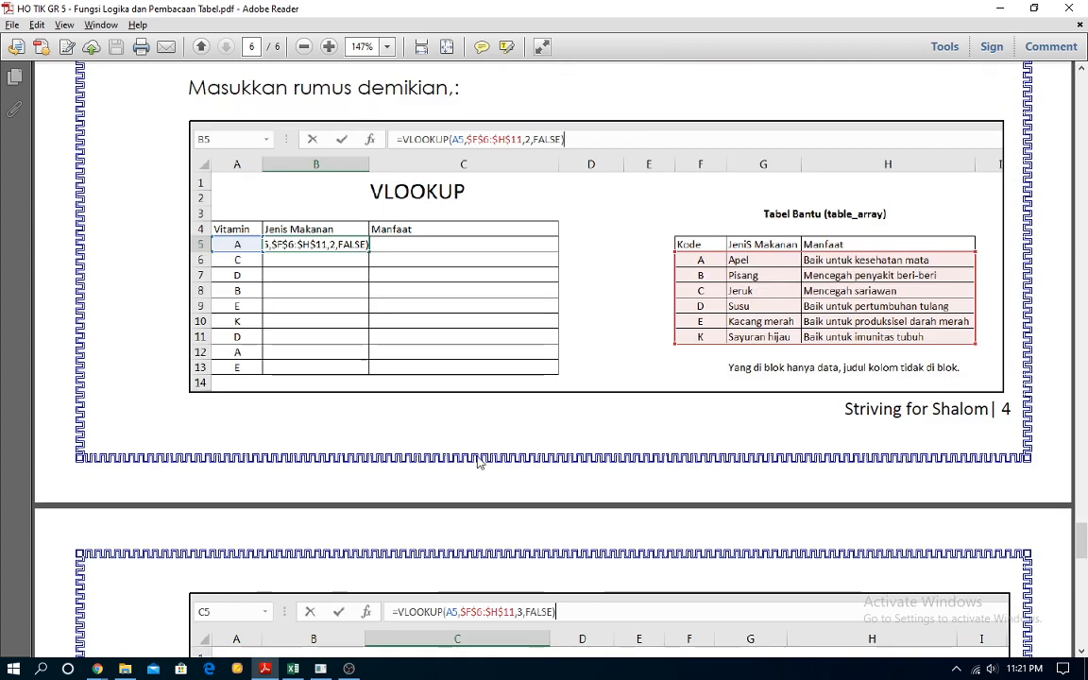
{"action": "scroll", "coordinate": [479, 453], "scroll_direction": "up", "scroll_amount": 9}
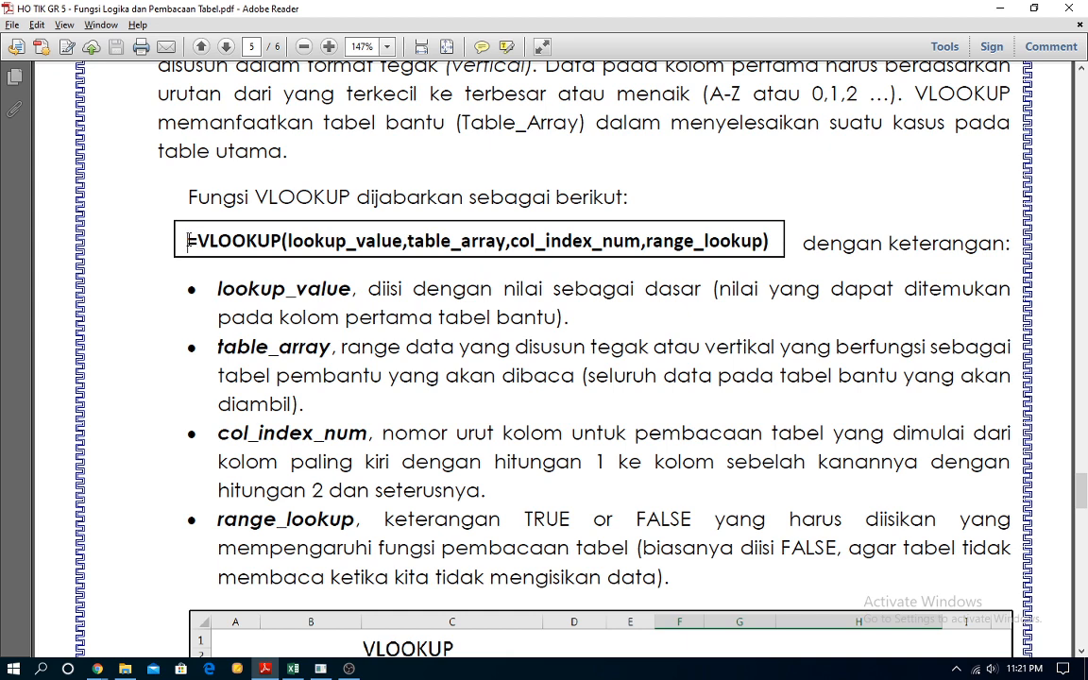
{"action": "left_click_drag", "start_coordinate": [188, 242], "coordinate": [249, 239]}
{"action": "left_click_drag", "start_coordinate": [271, 240], "coordinate": [638, 248]}
{"action": "left_click", "coordinate": [519, 248]}
{"action": "left_click_drag", "start_coordinate": [512, 244], "coordinate": [641, 244]}
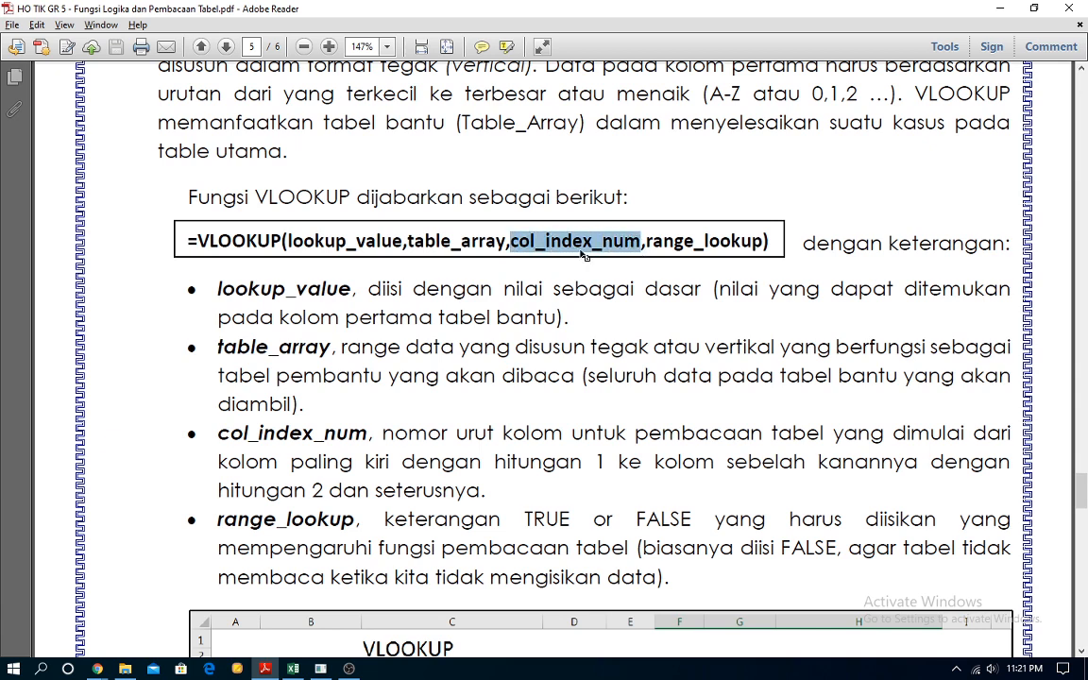
{"action": "left_click", "coordinate": [511, 243]}
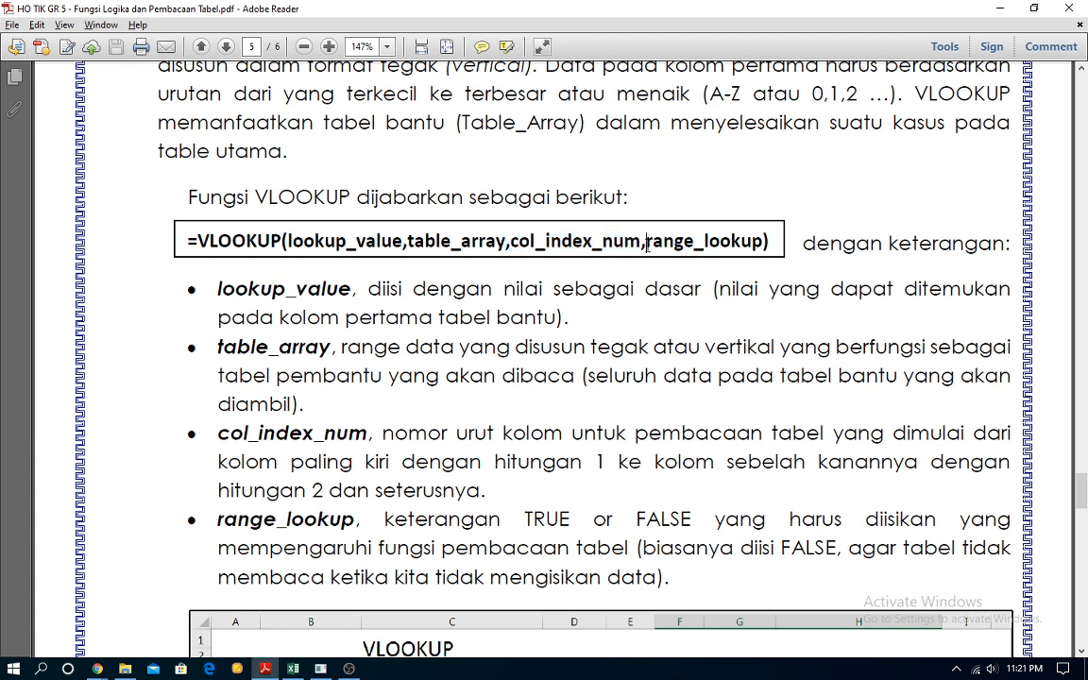
{"action": "left_click_drag", "start_coordinate": [647, 244], "coordinate": [762, 246]}
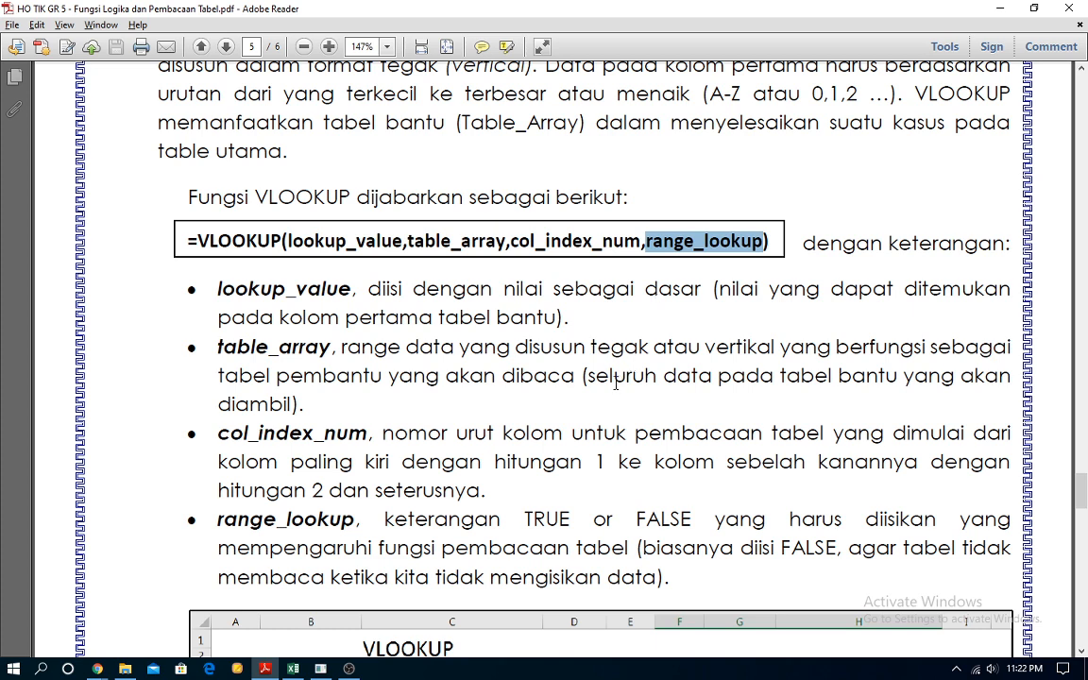
- Switch to the Book1 workbook in Excel and examine the VLOOKUP table's title and its empty rows from row 5 to row 14
{"action": "left_click", "coordinate": [294, 669]}
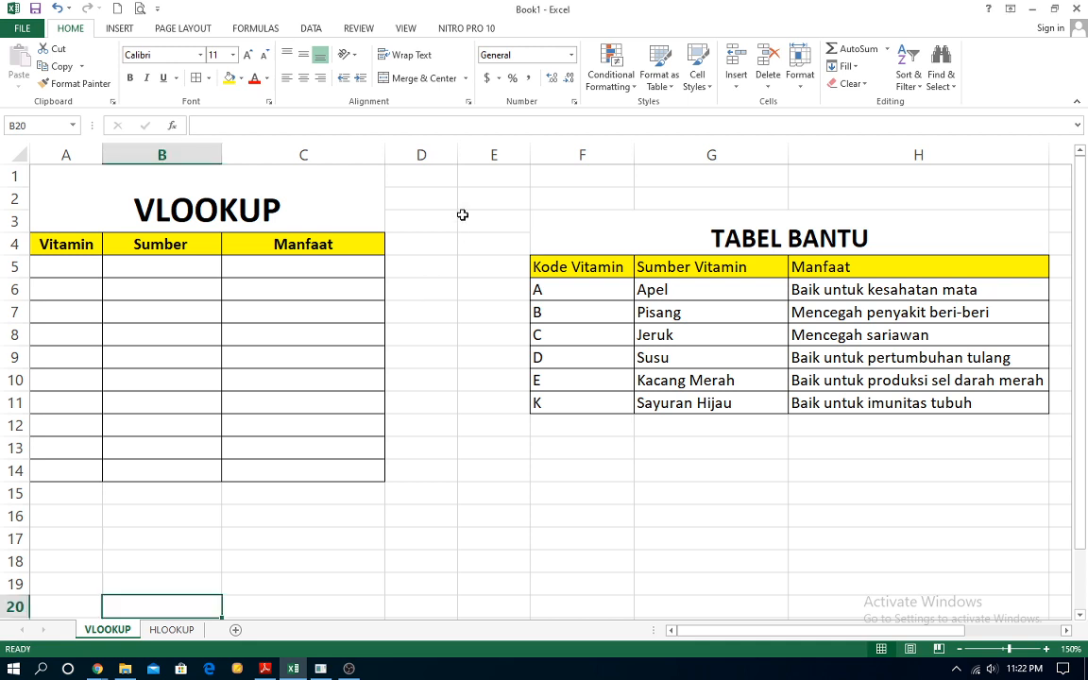
{"action": "left_click", "coordinate": [255, 223]}
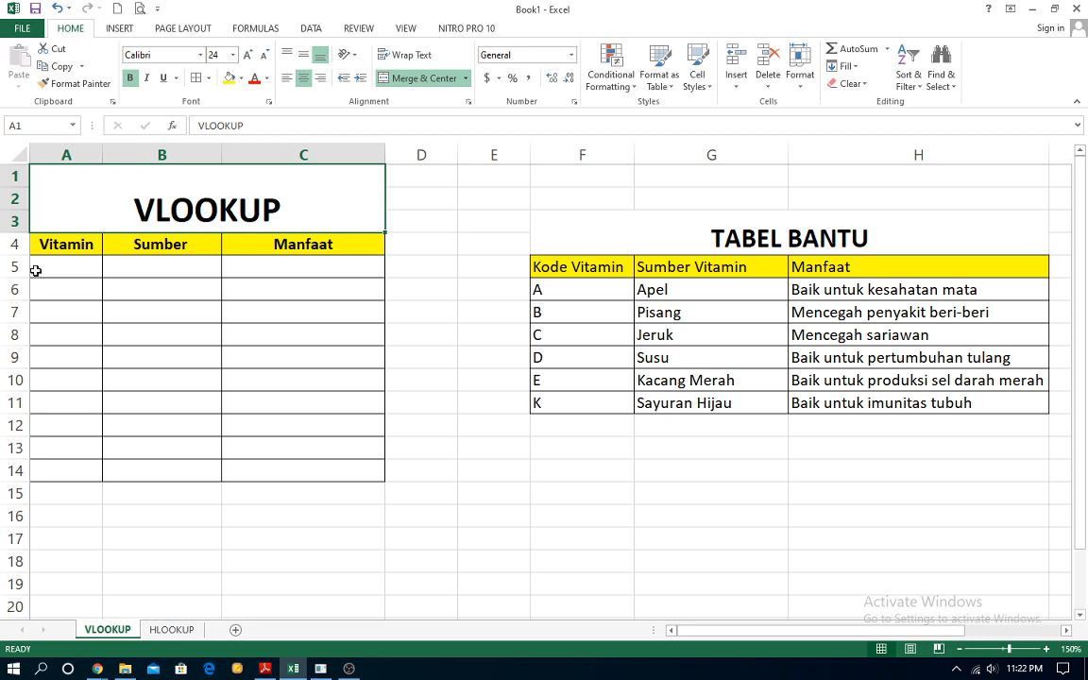
{"action": "left_click", "coordinate": [67, 267]}
{"action": "left_click", "coordinate": [281, 267]}
{"action": "left_click", "coordinate": [74, 283]}
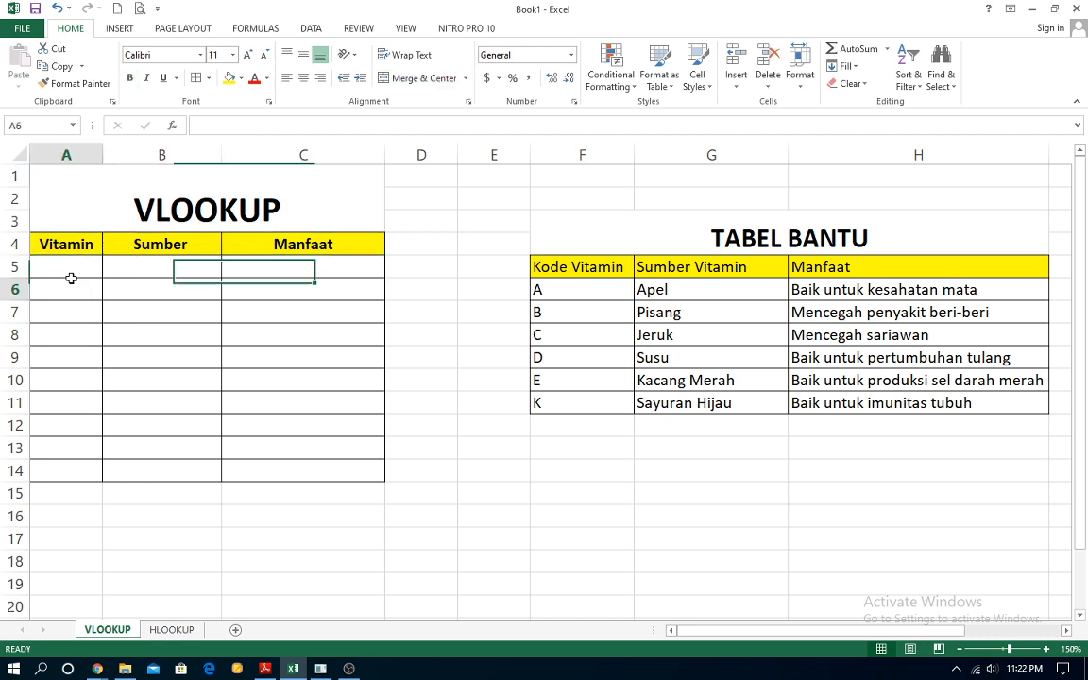
{"action": "left_click", "coordinate": [52, 265]}
{"action": "left_click", "coordinate": [54, 313]}
{"action": "left_click", "coordinate": [54, 381]}
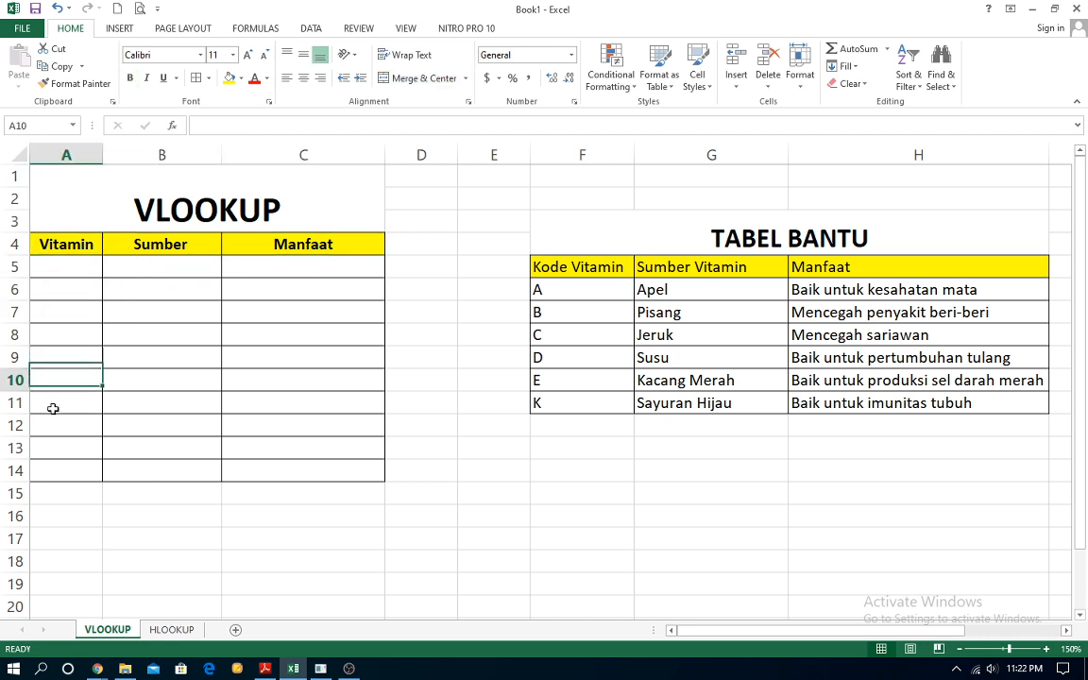
{"action": "left_click", "coordinate": [53, 409]}
{"action": "left_click", "coordinate": [58, 443]}
{"action": "left_click", "coordinate": [62, 463]}
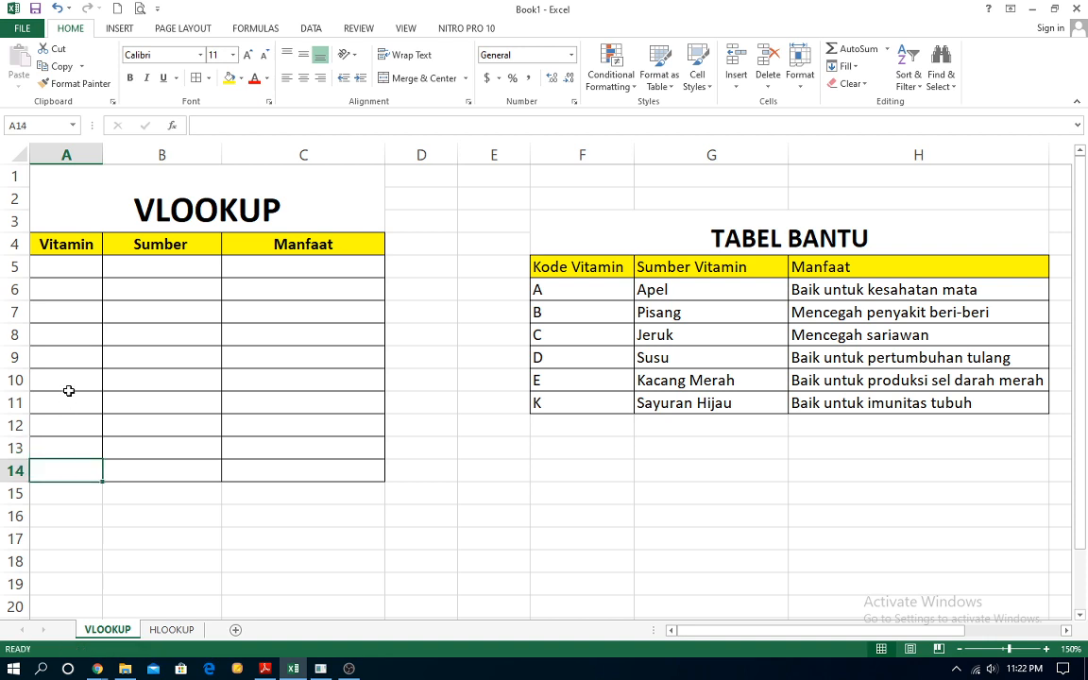
{"action": "left_click", "coordinate": [50, 268]}
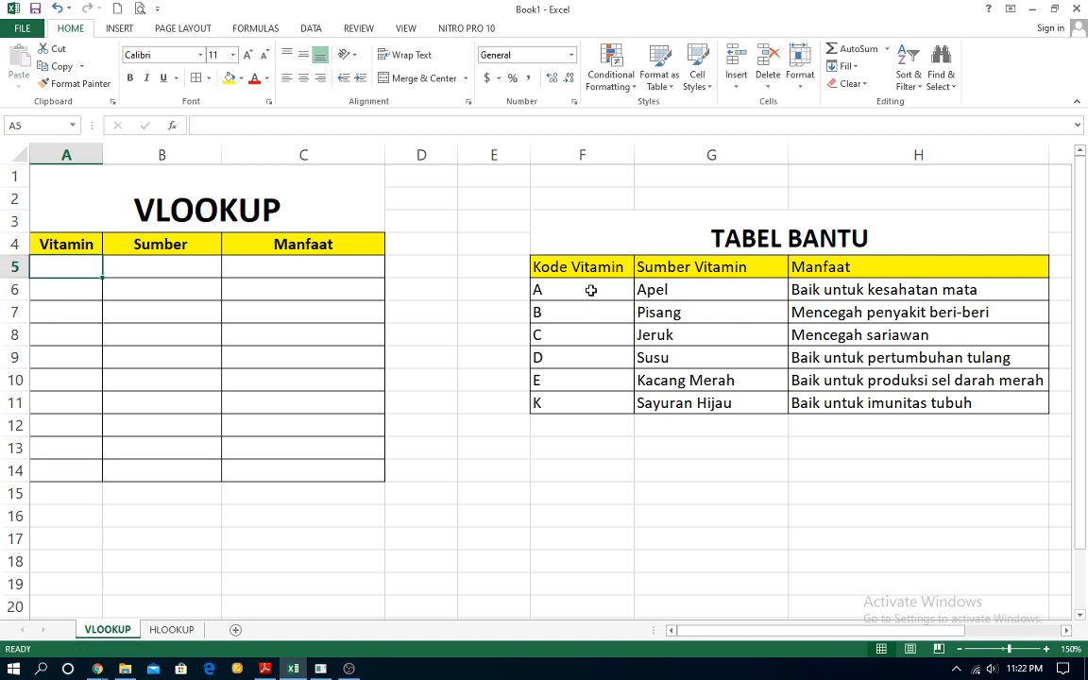
- Examine the TABEL BANTU helper table at F5:H11 and the titles of both tables on the VLOOKUP sheet
{"action": "left_click_drag", "start_coordinate": [607, 266], "coordinate": [931, 426]}
{"action": "left_click", "coordinate": [881, 297]}
{"action": "left_click", "coordinate": [801, 238]}
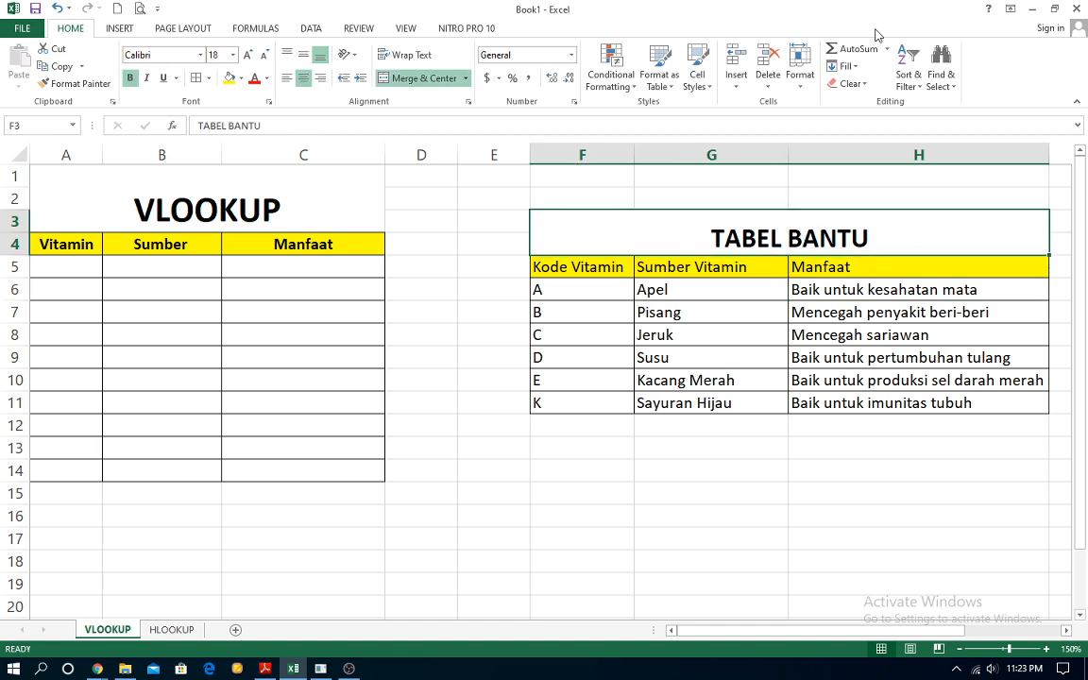
{"action": "left_click", "coordinate": [270, 202]}
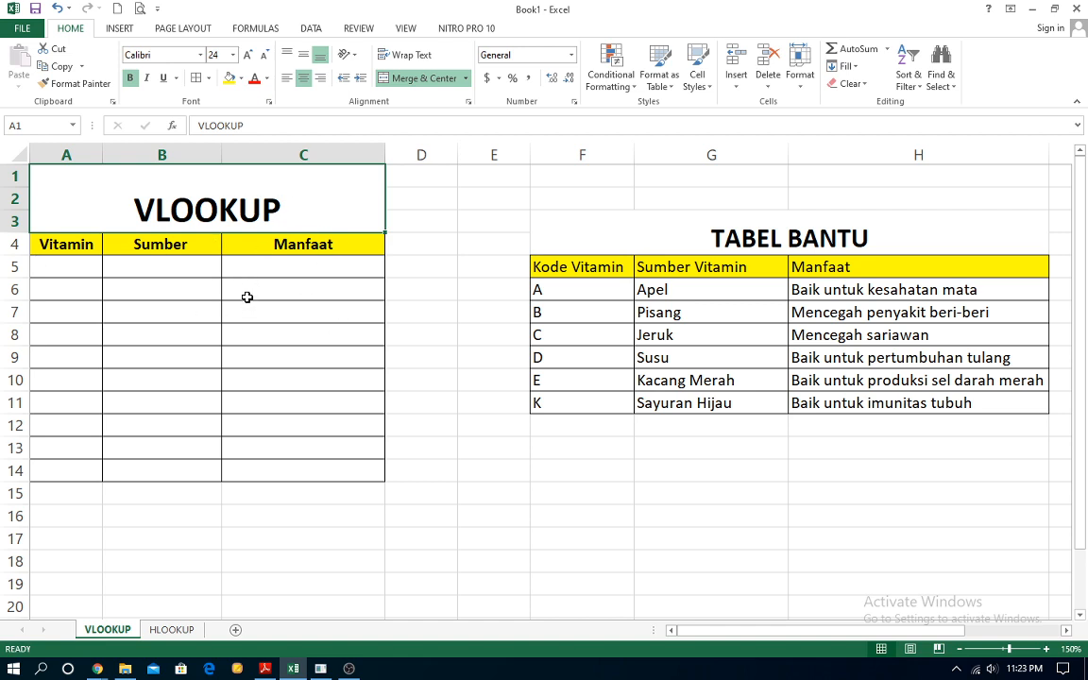
- Enter the codes A, E, D, B and K in cells A5 to A9 of the Vitamin column
{"action": "left_click", "coordinate": [63, 274]}
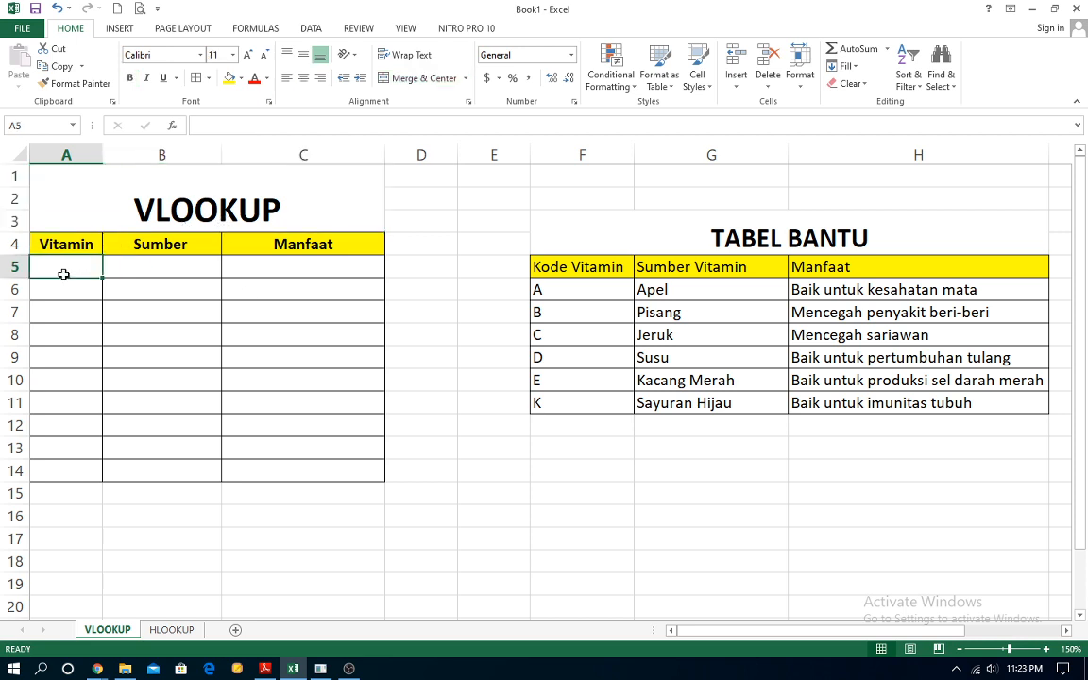
{"action": "left_click", "coordinate": [559, 271]}
{"action": "left_click", "coordinate": [58, 269]}
{"action": "type", "text": "A"}
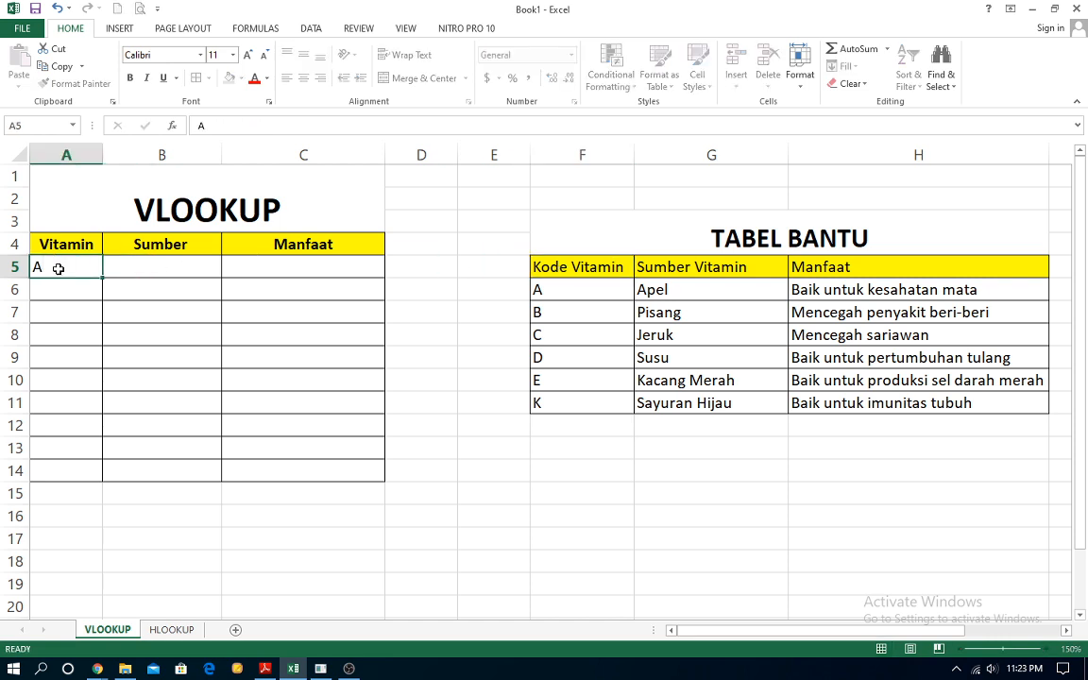
{"action": "key", "text": "Return"}
{"action": "type", "text": "E"}
{"action": "key", "text": "Return"}
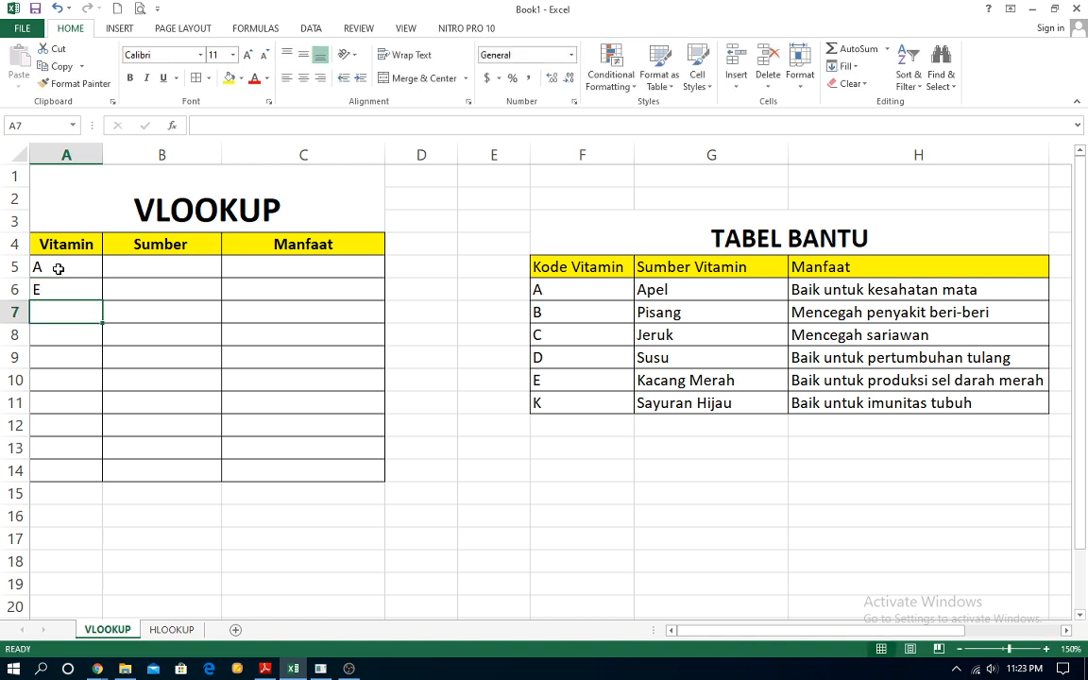
{"action": "type", "text": "D"}
{"action": "key", "text": "Return"}
{"action": "type", "text": "B"}
{"action": "key", "text": "Return"}
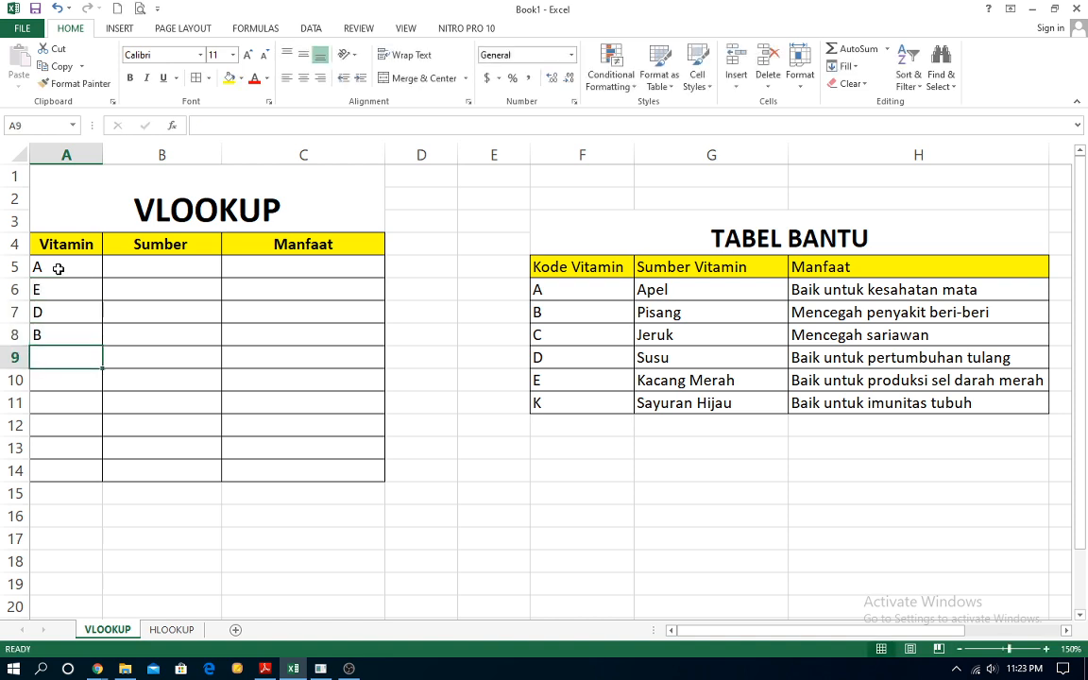
{"action": "type", "text": "K"}
{"action": "key", "text": "Return"}
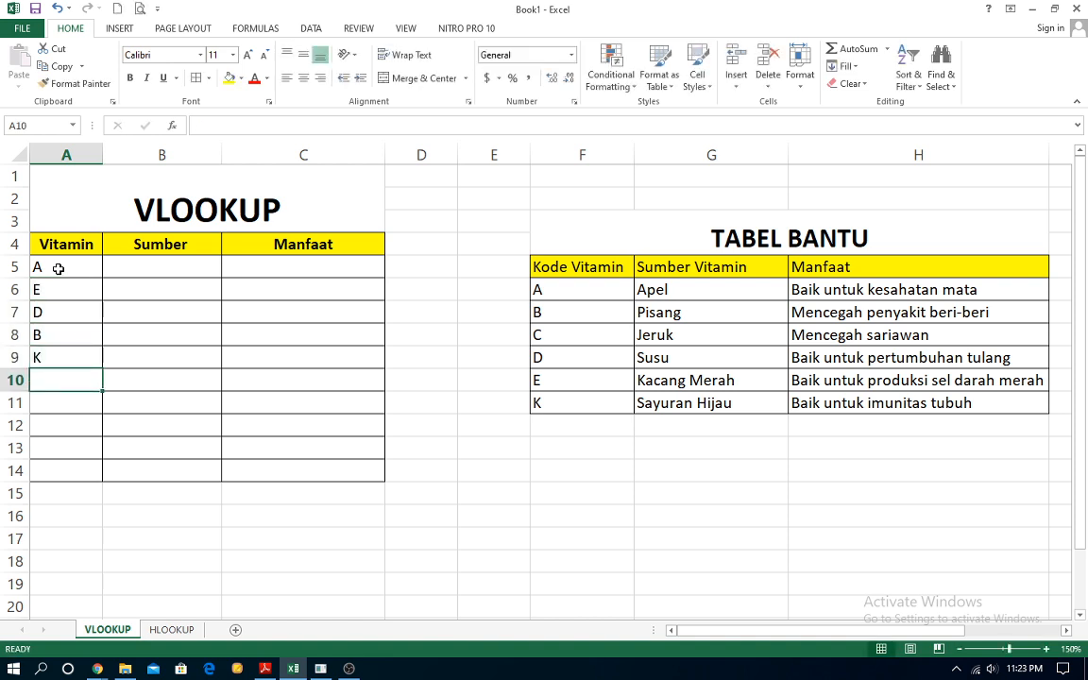
- Continue the Vitamin column with the codes A, D, C, E and K in cells A10 to A14
{"action": "type", "text": "A"}
{"action": "key", "text": "Return"}
{"action": "type", "text": "D"}
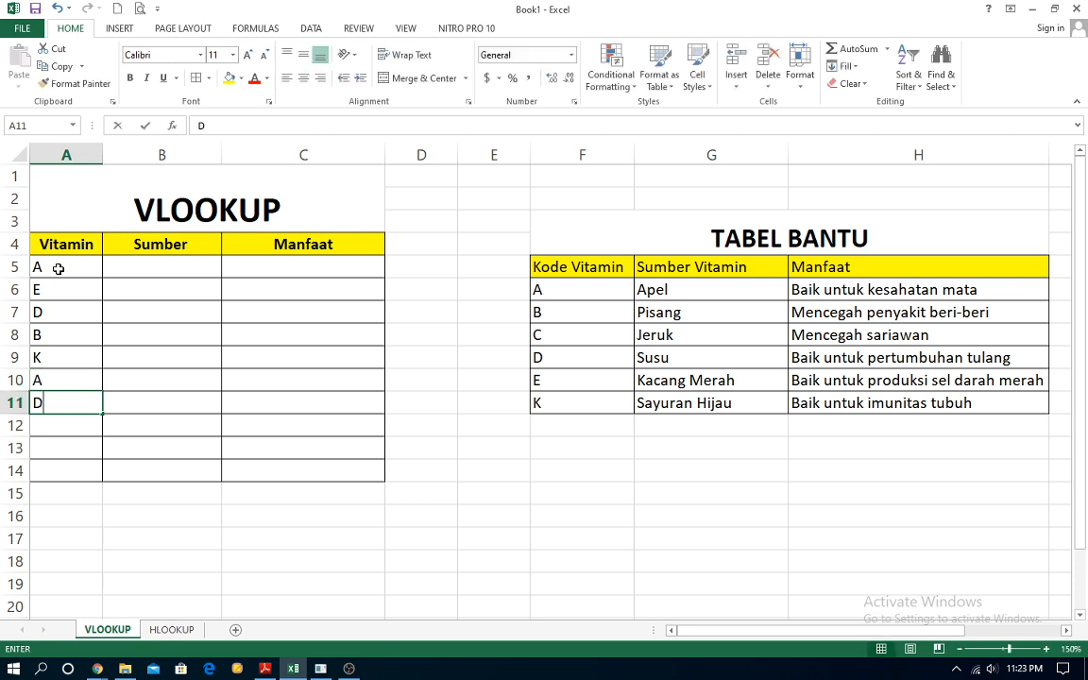
{"action": "key", "text": "Return"}
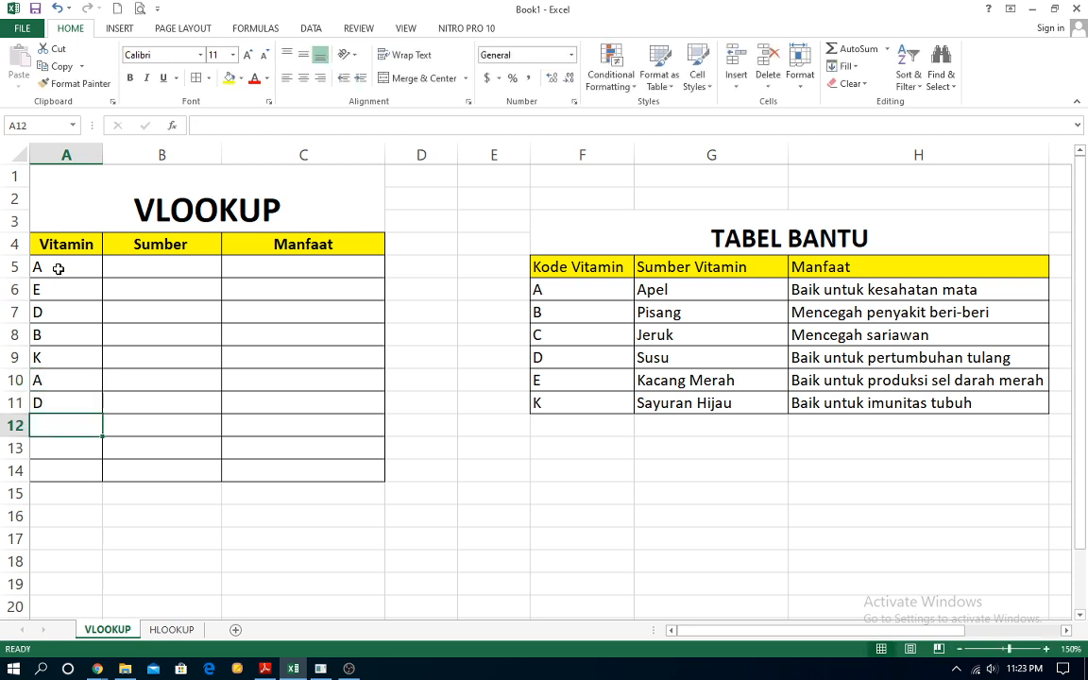
{"action": "type", "text": "C"}
{"action": "key", "text": "Return"}
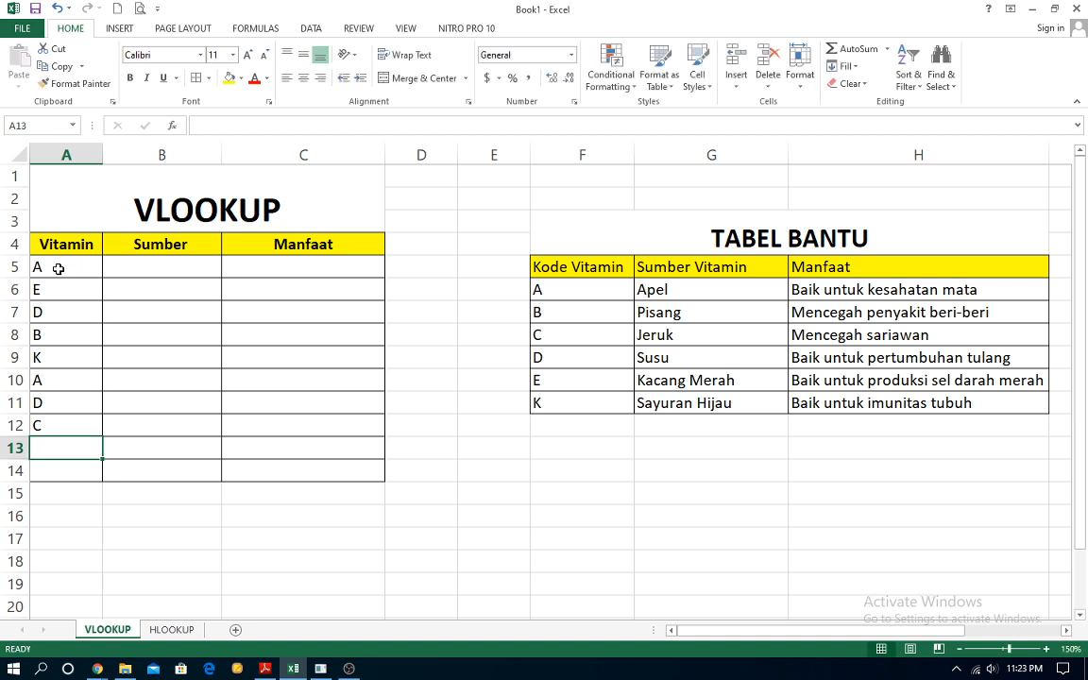
{"action": "type", "text": "R"}
{"action": "key", "text": "BackSpace"}
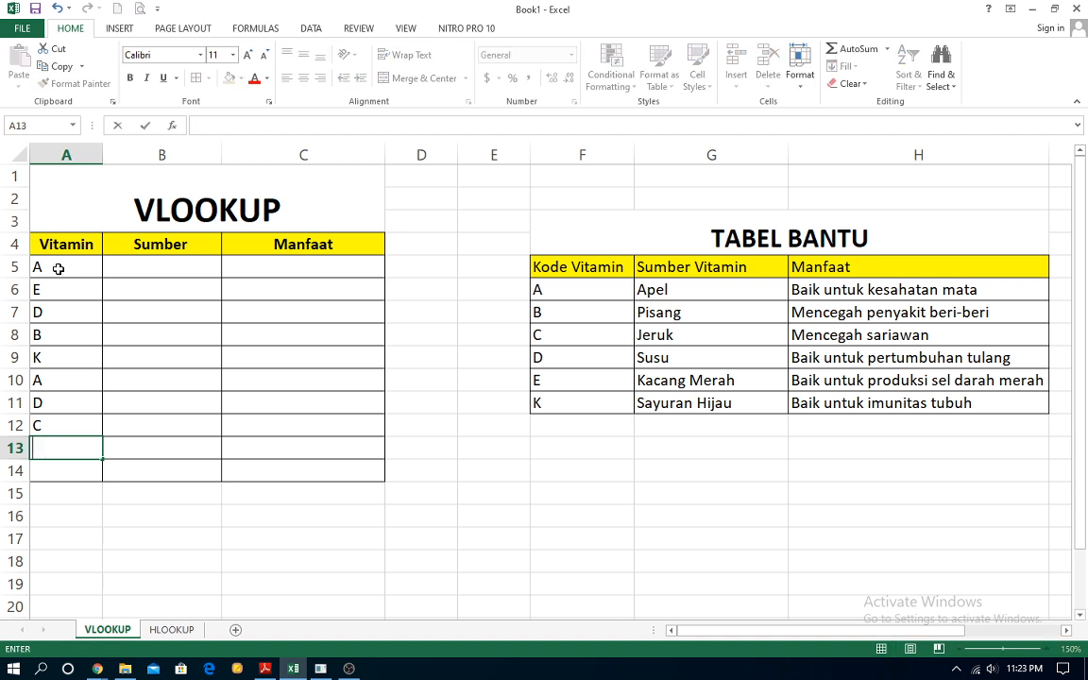
{"action": "type", "text": "E"}
{"action": "key", "text": "Return"}
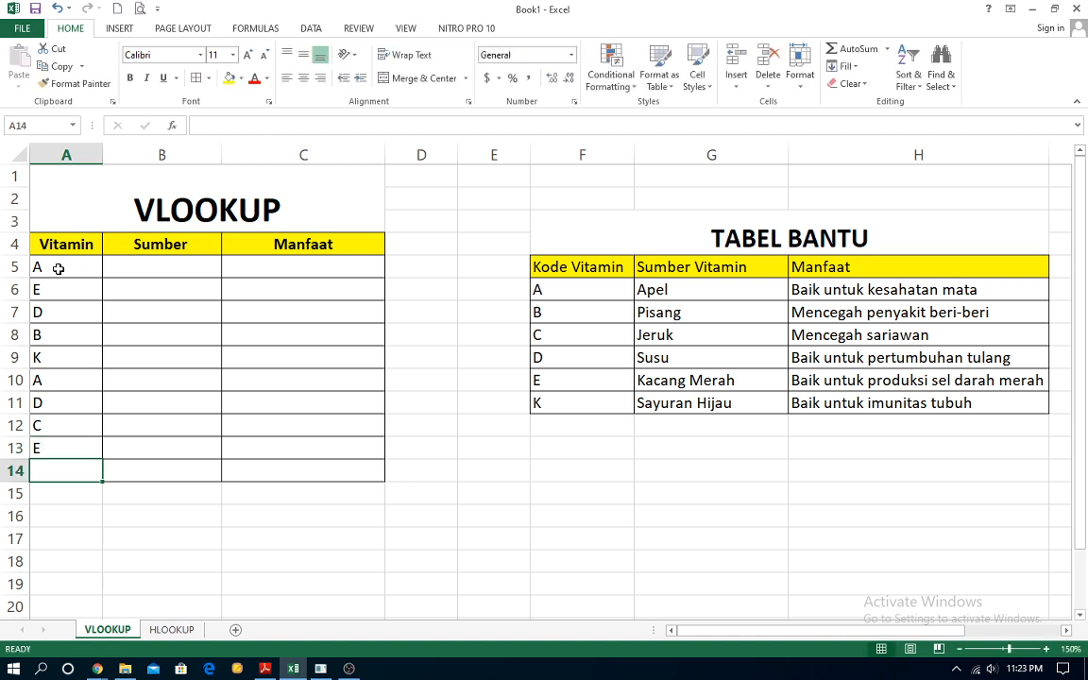
{"action": "type", "text": "K"}
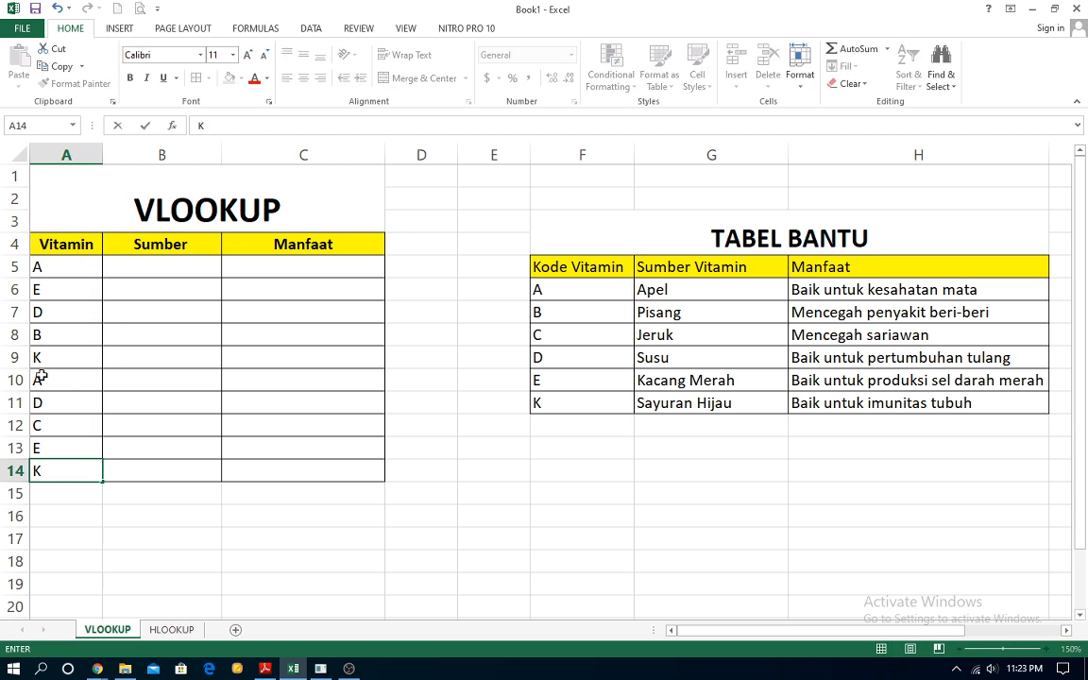
- Center the vitamin codes in A5:A14 horizontally
{"action": "left_click_drag", "start_coordinate": [61, 266], "coordinate": [66, 335]}
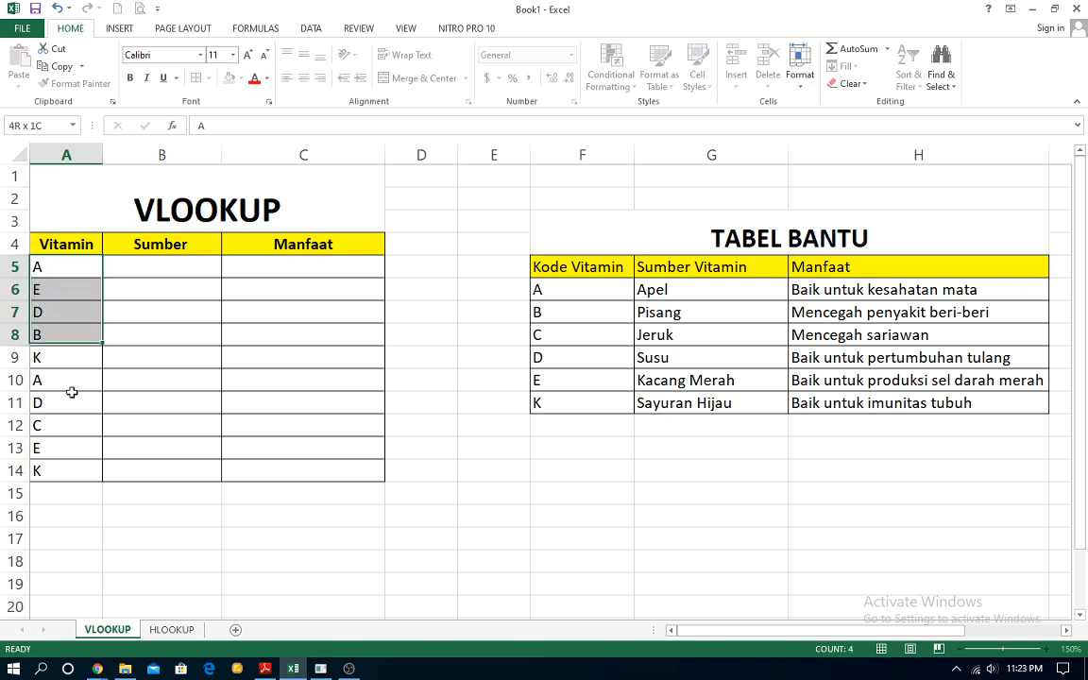
{"action": "left_click_drag", "start_coordinate": [72, 392], "coordinate": [68, 470]}
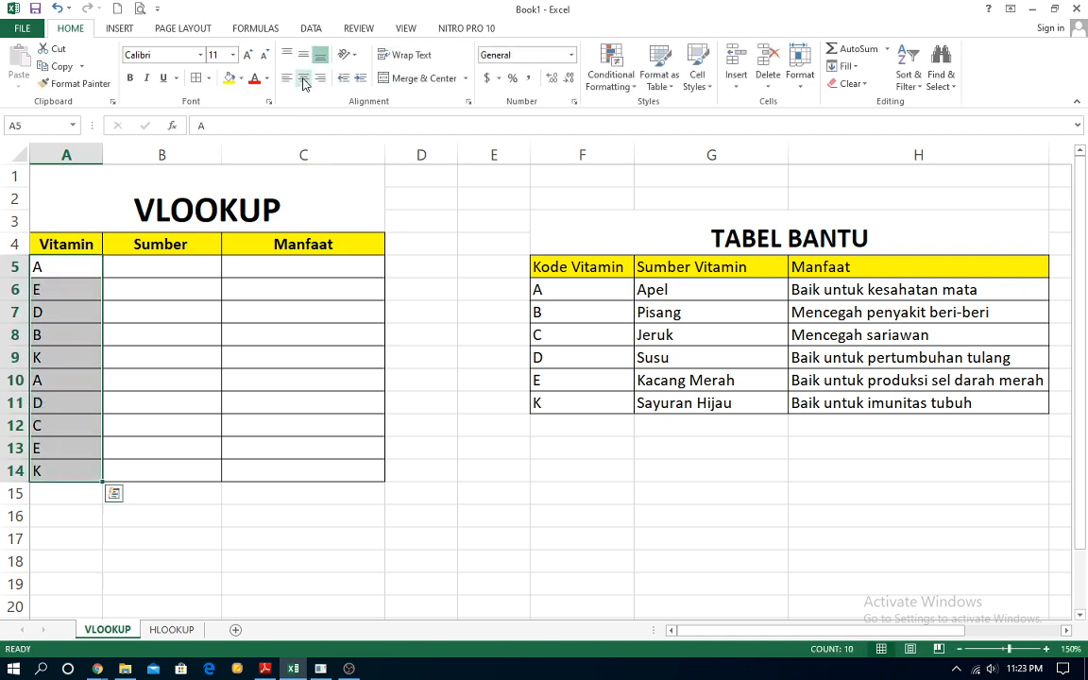
{"action": "left_click", "coordinate": [304, 82]}
- Examine the empty Sumber and Manfaat cells in row 5 and the TABEL BANTU range that supplies their data
{"action": "left_click", "coordinate": [142, 269]}
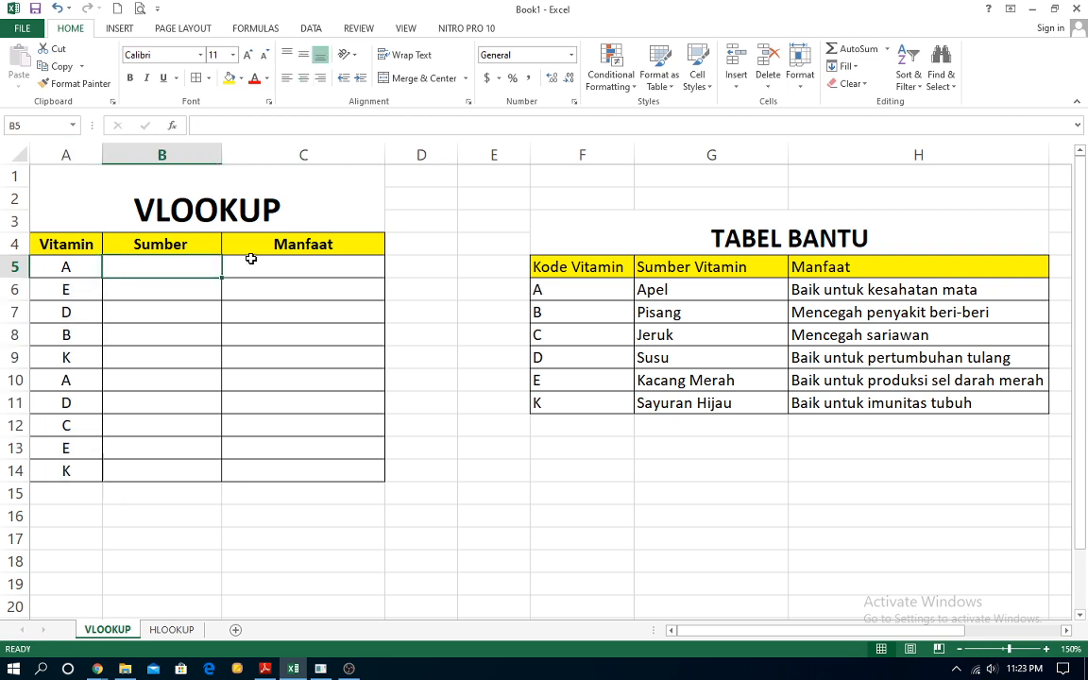
{"action": "left_click", "coordinate": [250, 260]}
{"action": "left_click", "coordinate": [204, 267]}
{"action": "left_click", "coordinate": [234, 267]}
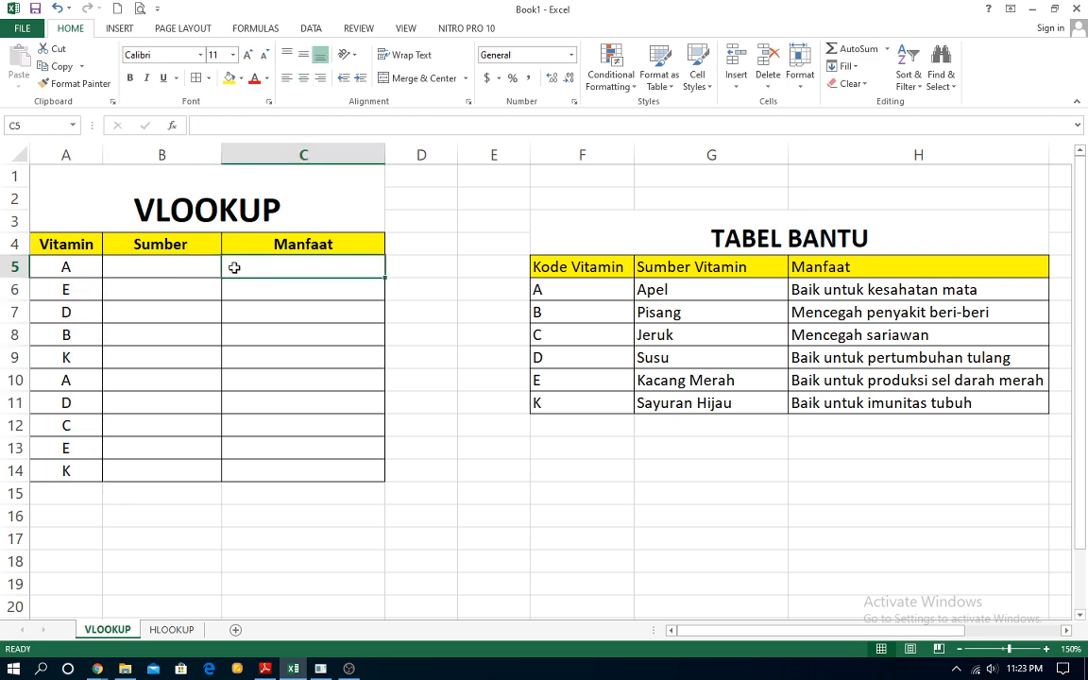
{"action": "left_click", "coordinate": [178, 265]}
{"action": "left_click", "coordinate": [285, 268]}
{"action": "left_click", "coordinate": [166, 266]}
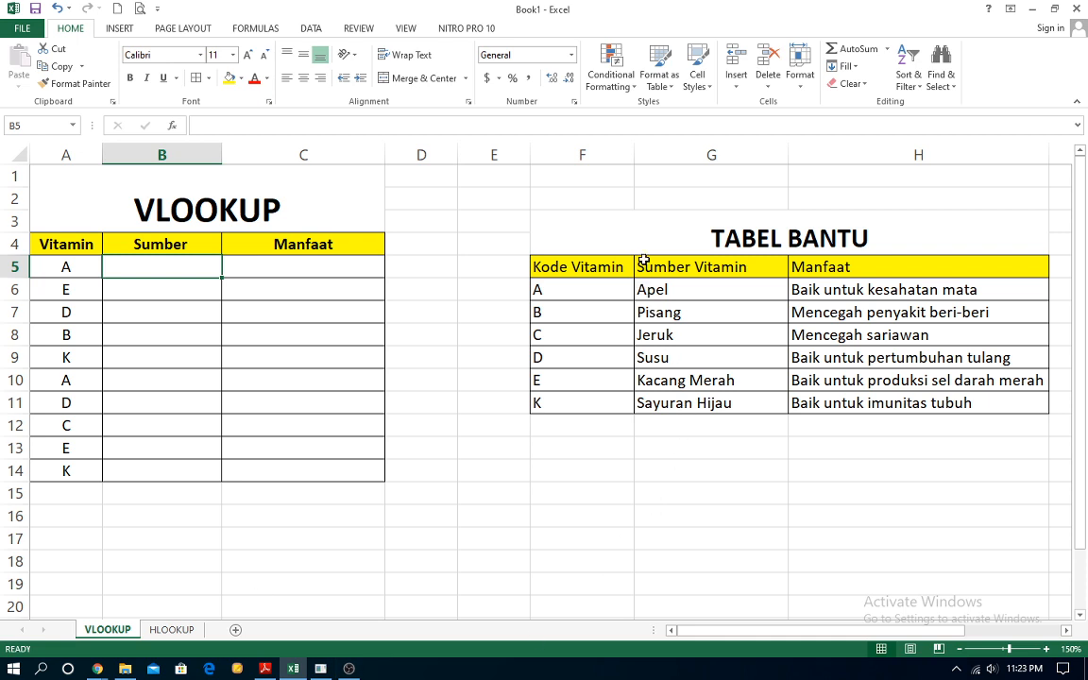
{"action": "left_click", "coordinate": [697, 231]}
{"action": "left_click_drag", "start_coordinate": [697, 231], "coordinate": [914, 429]}
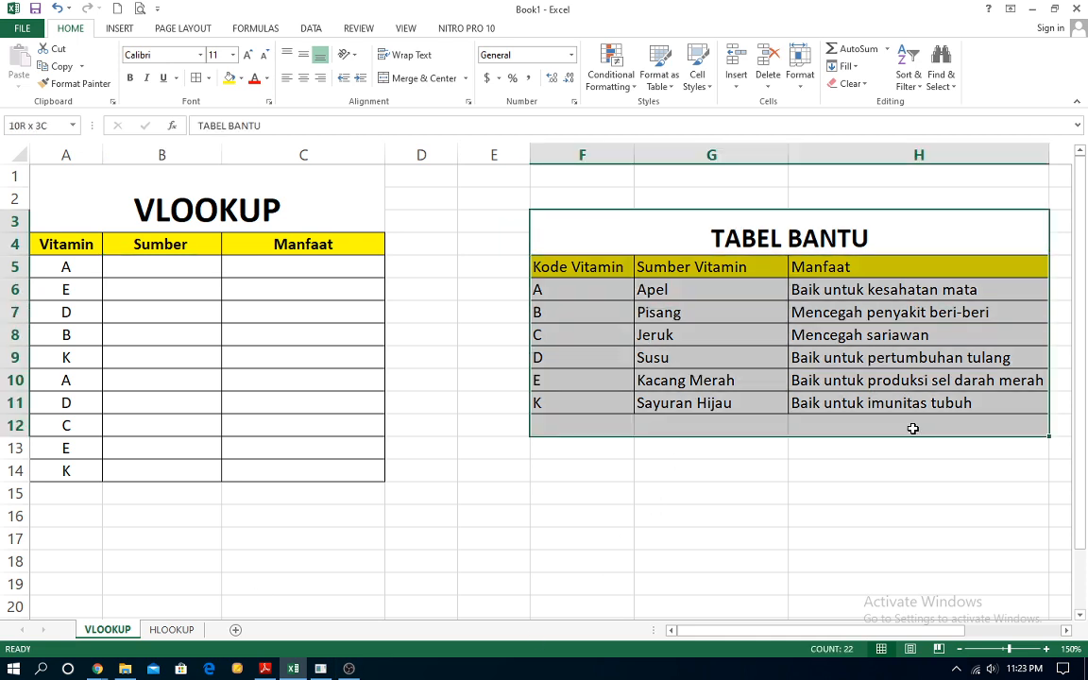
{"action": "left_click", "coordinate": [280, 204]}
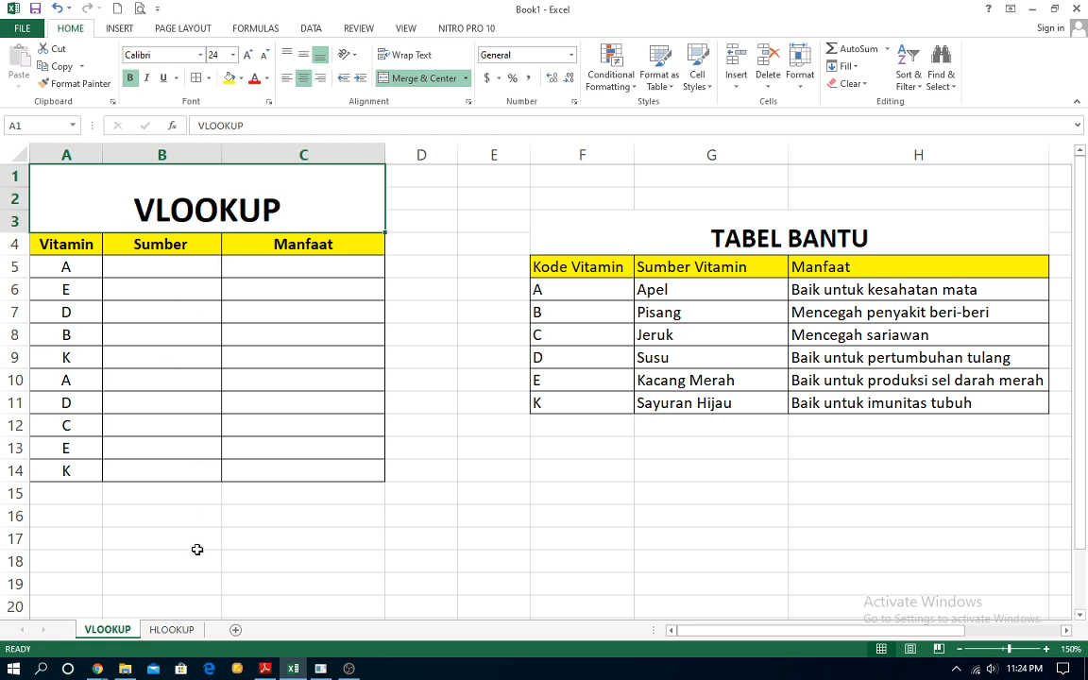
- View the HLOOKUP sheet briefly, return to the VLOOKUP sheet, and inspect its TABEL BANTU and VLOOKUP titles
{"action": "left_click", "coordinate": [171, 629]}
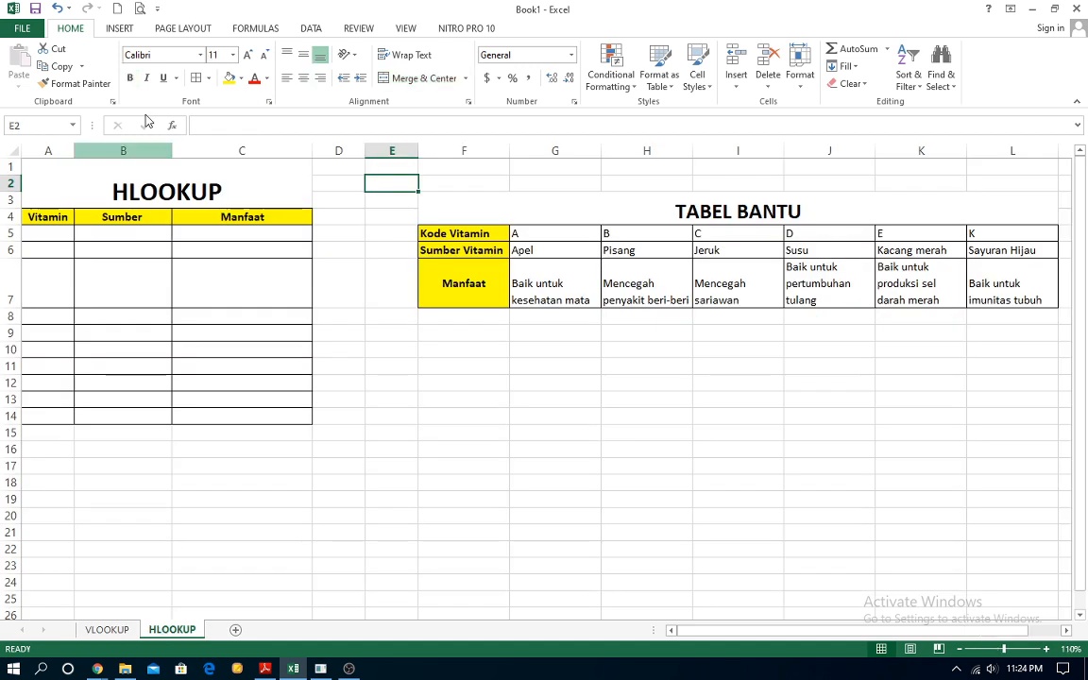
{"action": "left_click", "coordinate": [123, 170]}
{"action": "left_click", "coordinate": [109, 635]}
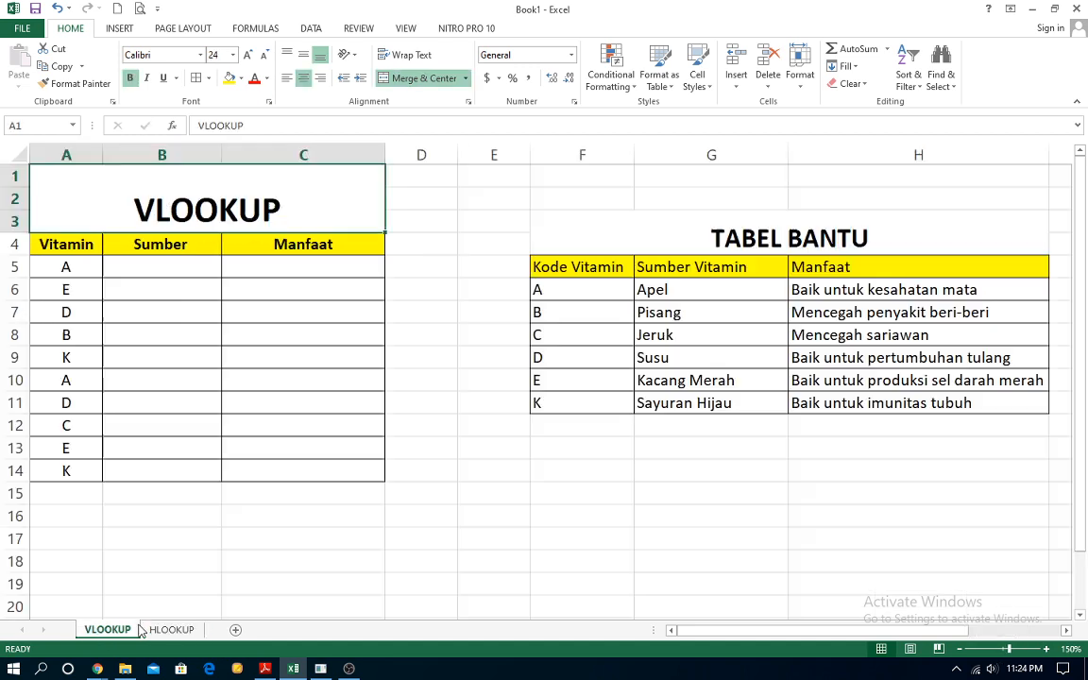
{"action": "left_click", "coordinate": [792, 239]}
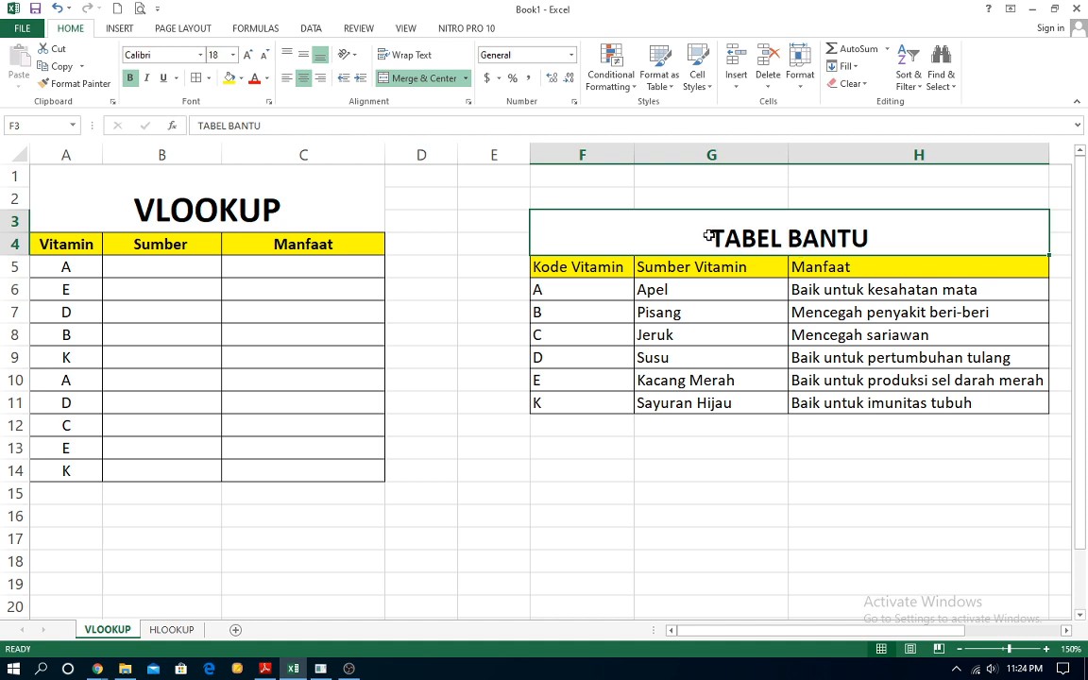
{"action": "left_click", "coordinate": [228, 189]}
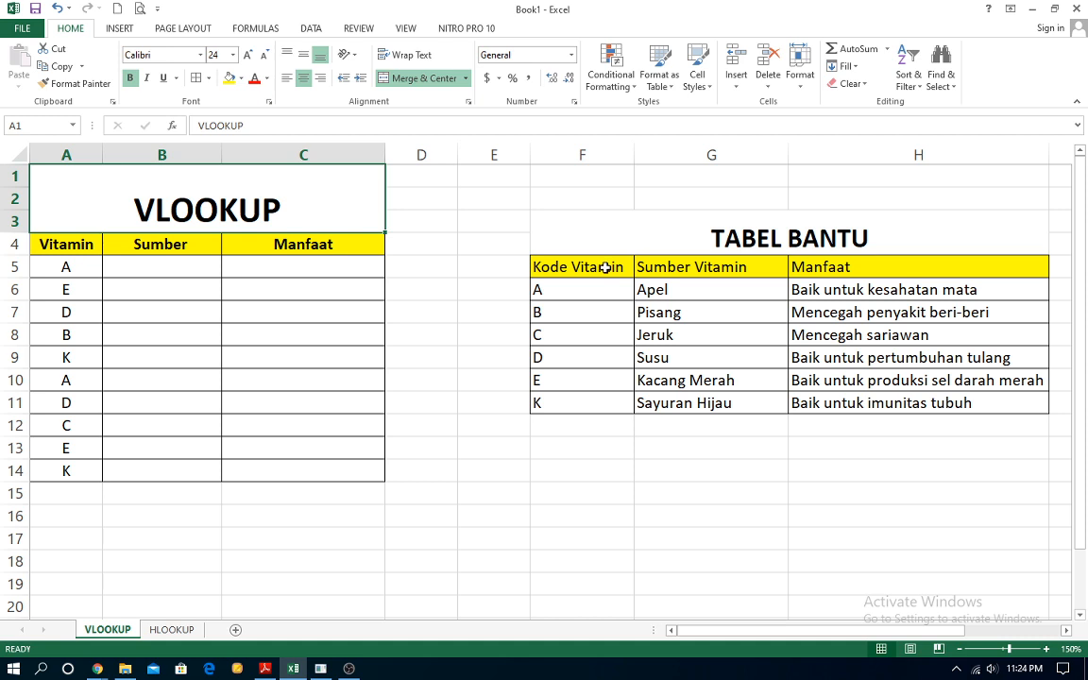
- Examine the vertical layout of TABEL BANTU by highlighting its Kode Vitamin, Sumber Vitamin and Manfaat columns
{"action": "left_click_drag", "start_coordinate": [605, 267], "coordinate": [593, 384]}
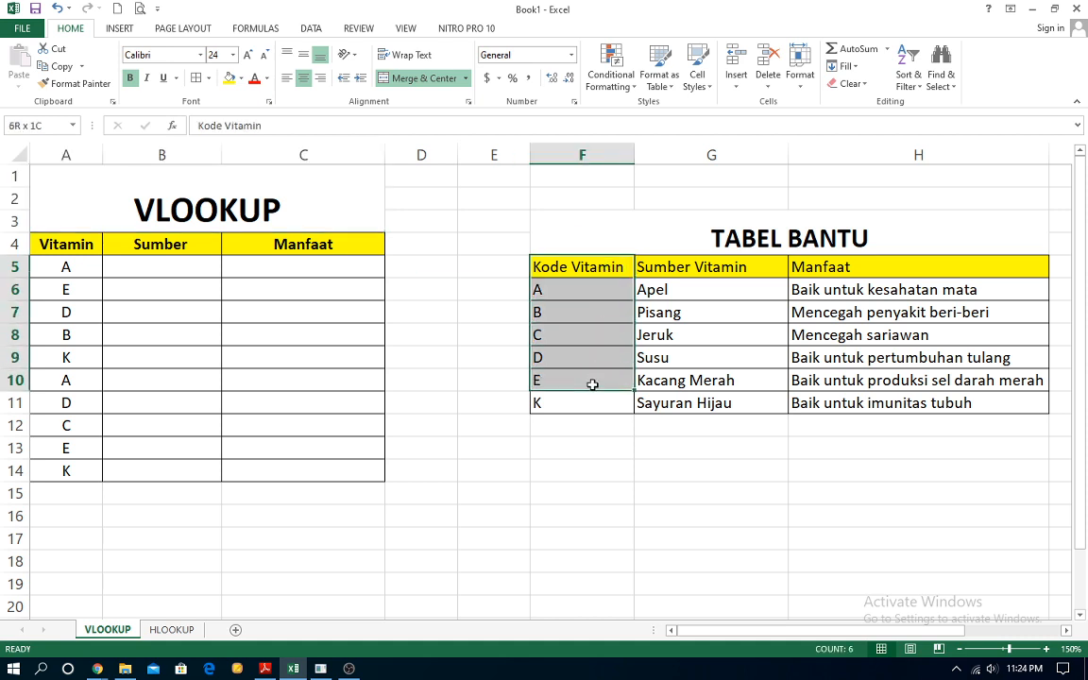
{"action": "left_click", "coordinate": [578, 281]}
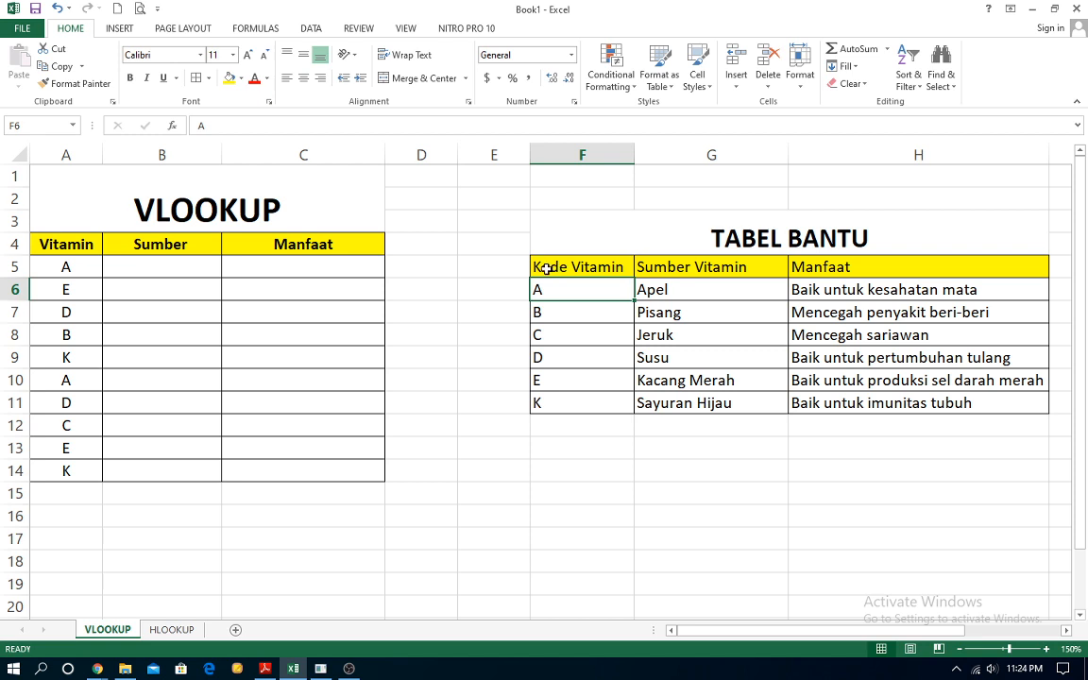
{"action": "left_click_drag", "start_coordinate": [548, 268], "coordinate": [555, 406]}
{"action": "left_click_drag", "start_coordinate": [671, 266], "coordinate": [664, 403]}
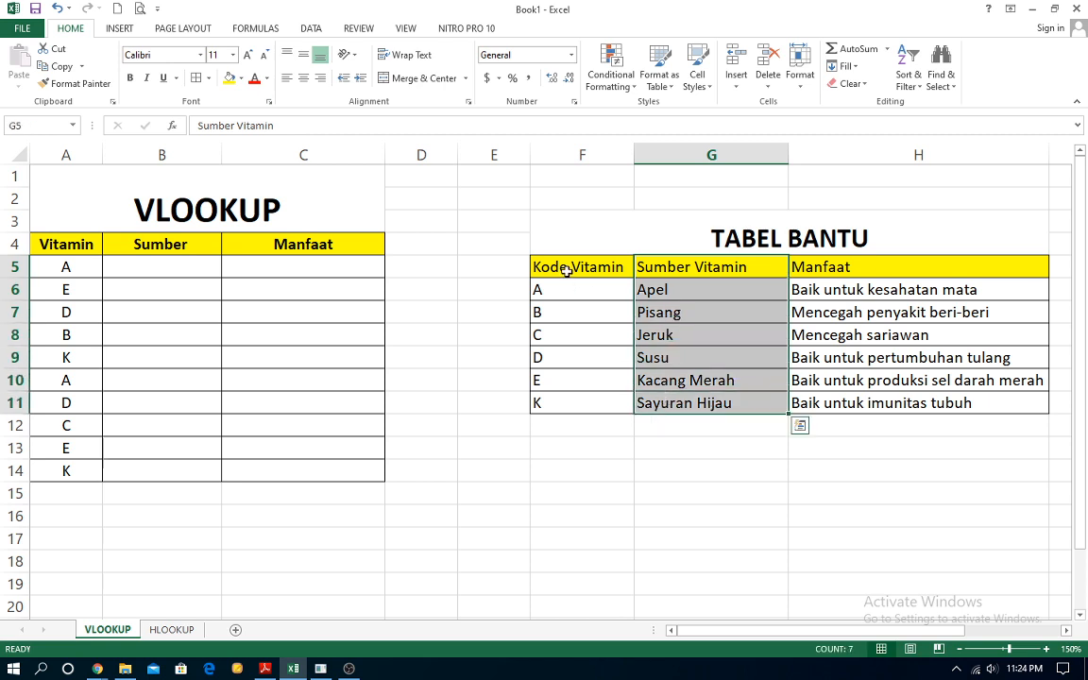
{"action": "left_click_drag", "start_coordinate": [566, 269], "coordinate": [561, 403]}
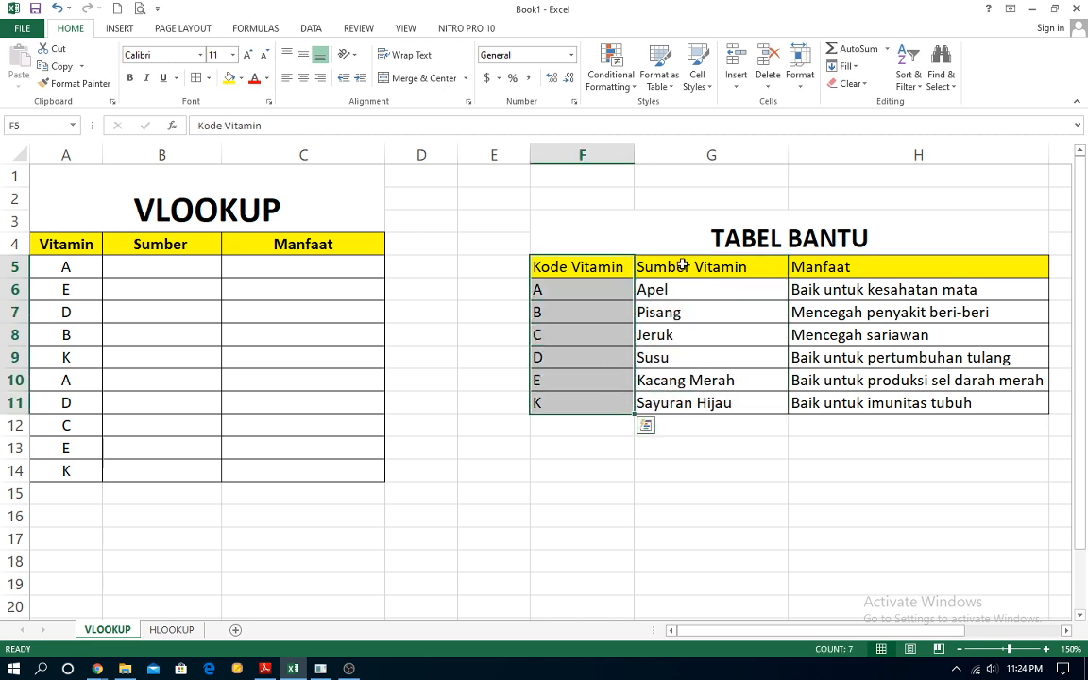
{"action": "left_click_drag", "start_coordinate": [651, 267], "coordinate": [680, 400]}
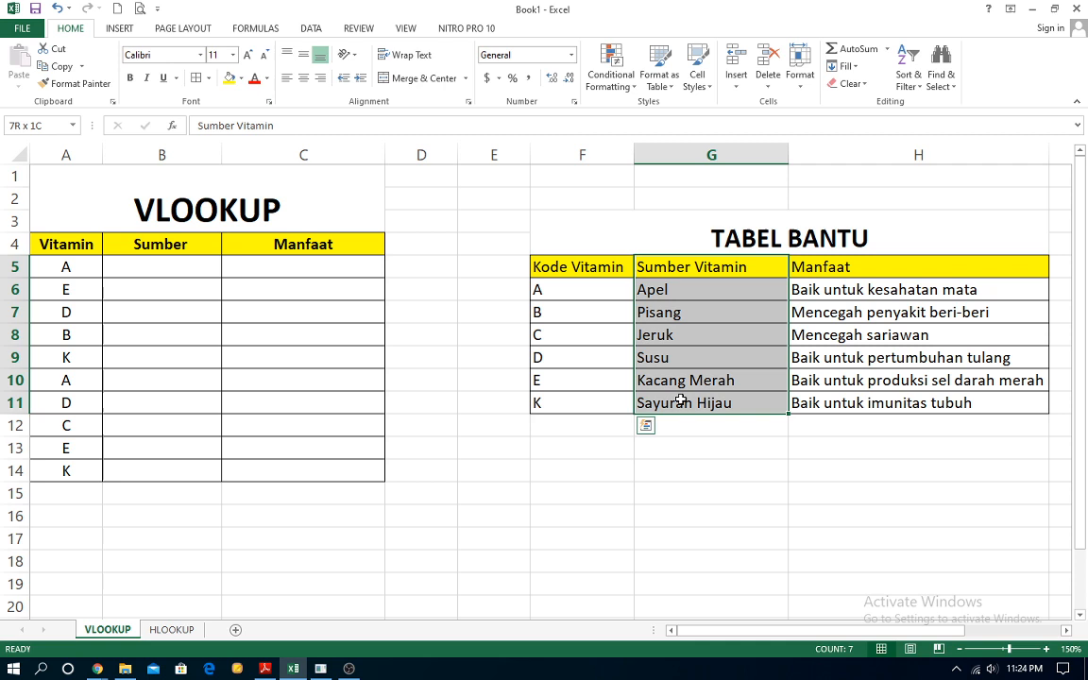
{"action": "key", "text": "Down"}
{"action": "left_click", "coordinate": [676, 312]}
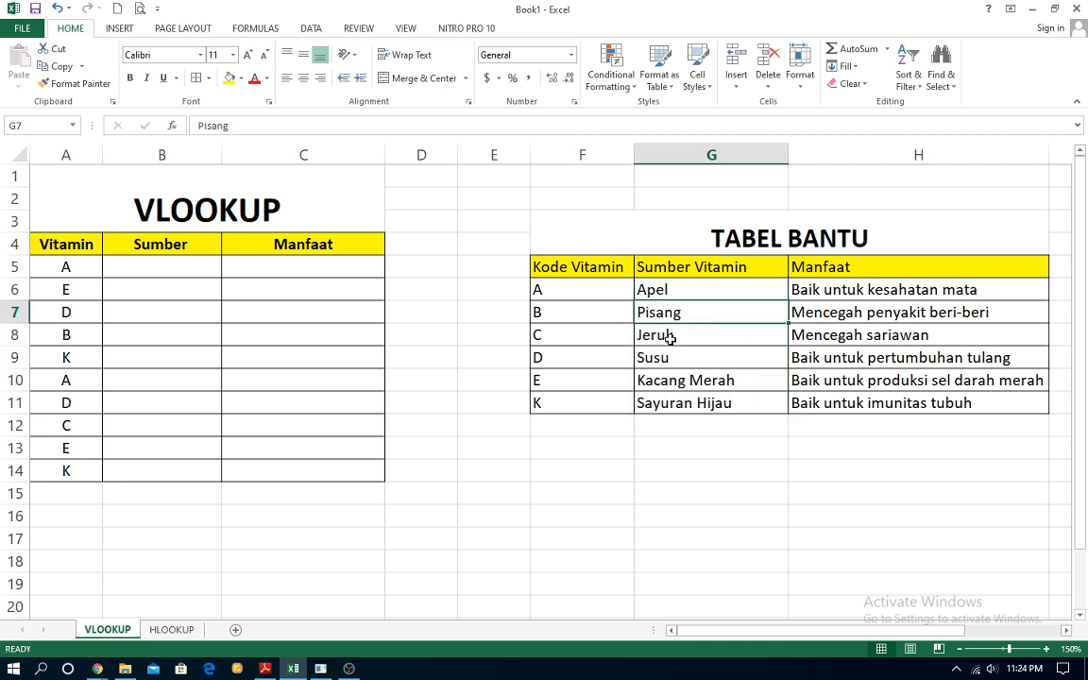
{"action": "left_click", "coordinate": [665, 350]}
{"action": "left_click", "coordinate": [824, 272]}
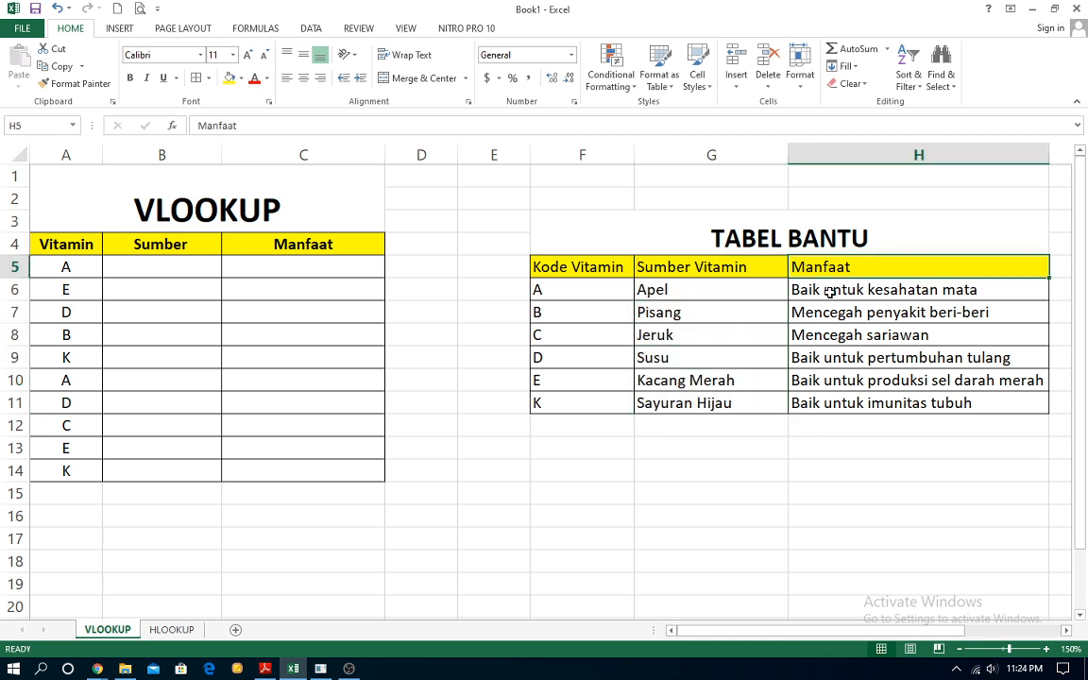
{"action": "left_click_drag", "start_coordinate": [833, 289], "coordinate": [834, 408]}
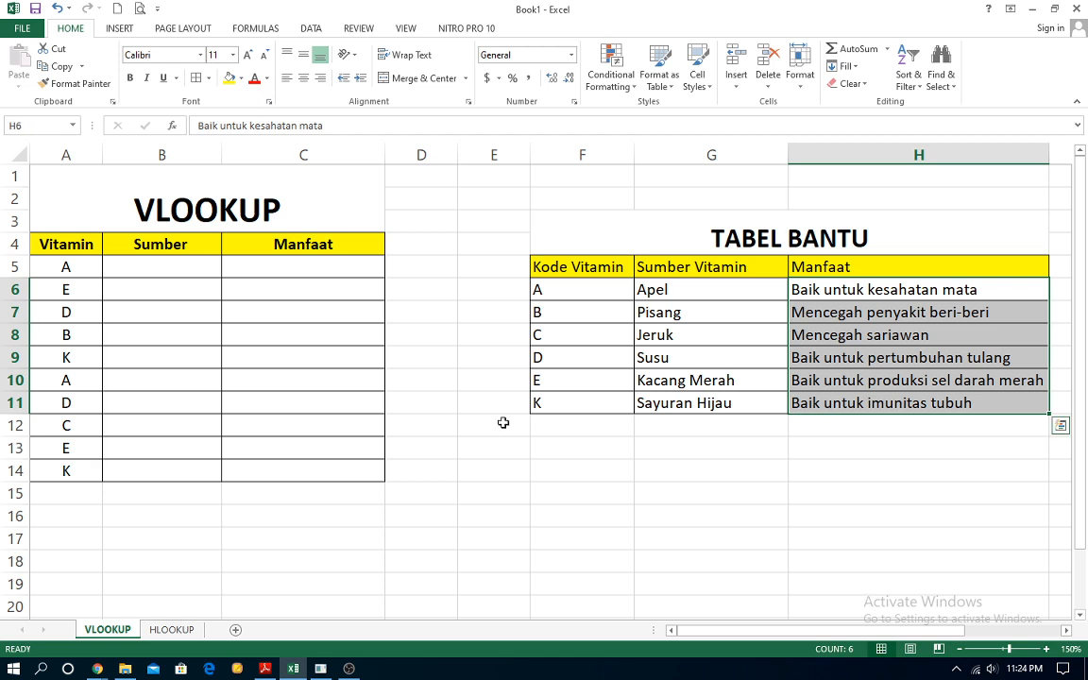
- Compare the horizontal Kode Vitamin row of TABEL BANTU on the HLOOKUP sheet with the vertical Kode Vitamin column on the VLOOKUP sheet
{"action": "left_click", "coordinate": [175, 636]}
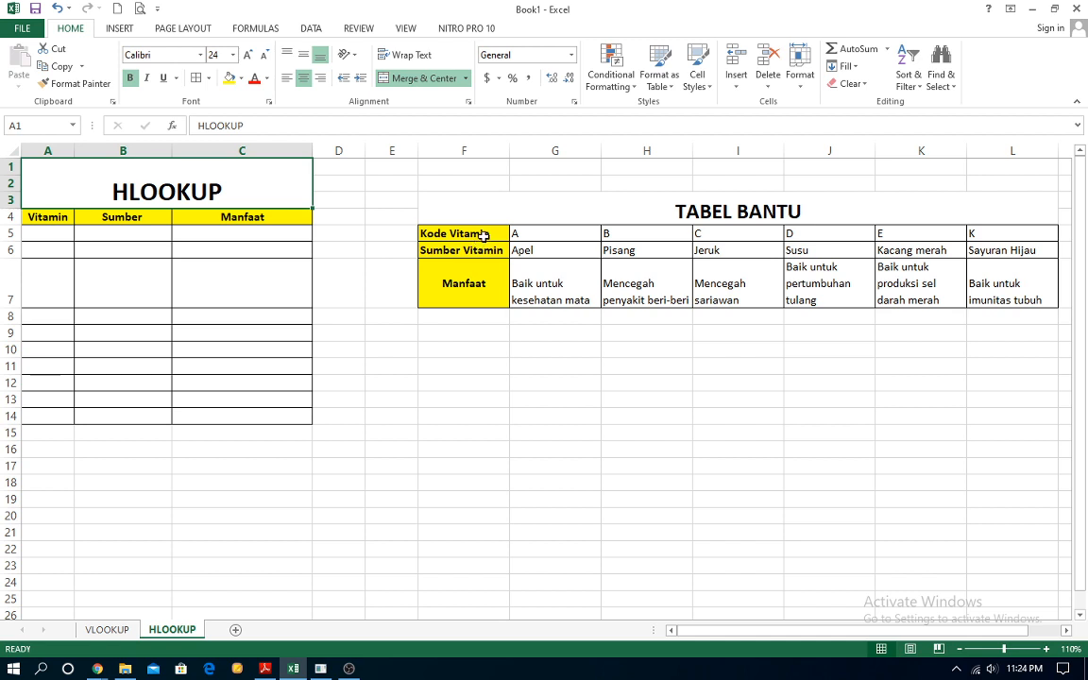
{"action": "left_click_drag", "start_coordinate": [486, 238], "coordinate": [694, 250]}
{"action": "left_click_drag", "start_coordinate": [968, 268], "coordinate": [982, 283]}
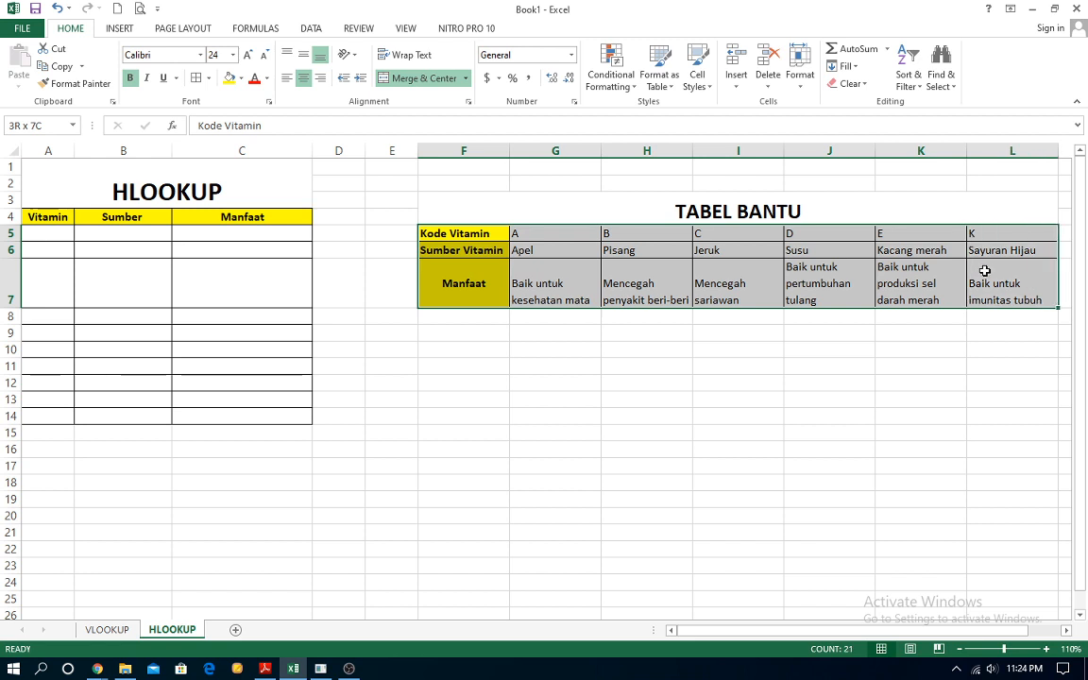
{"action": "left_click", "coordinate": [484, 233]}
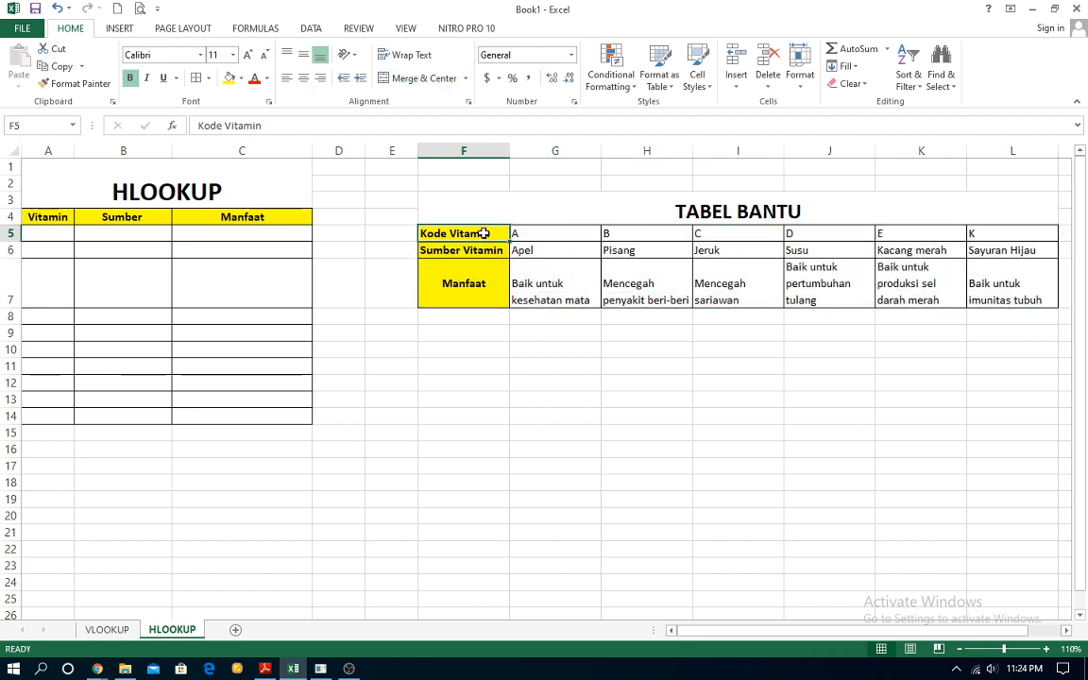
{"action": "left_click_drag", "start_coordinate": [472, 234], "coordinate": [1020, 235]}
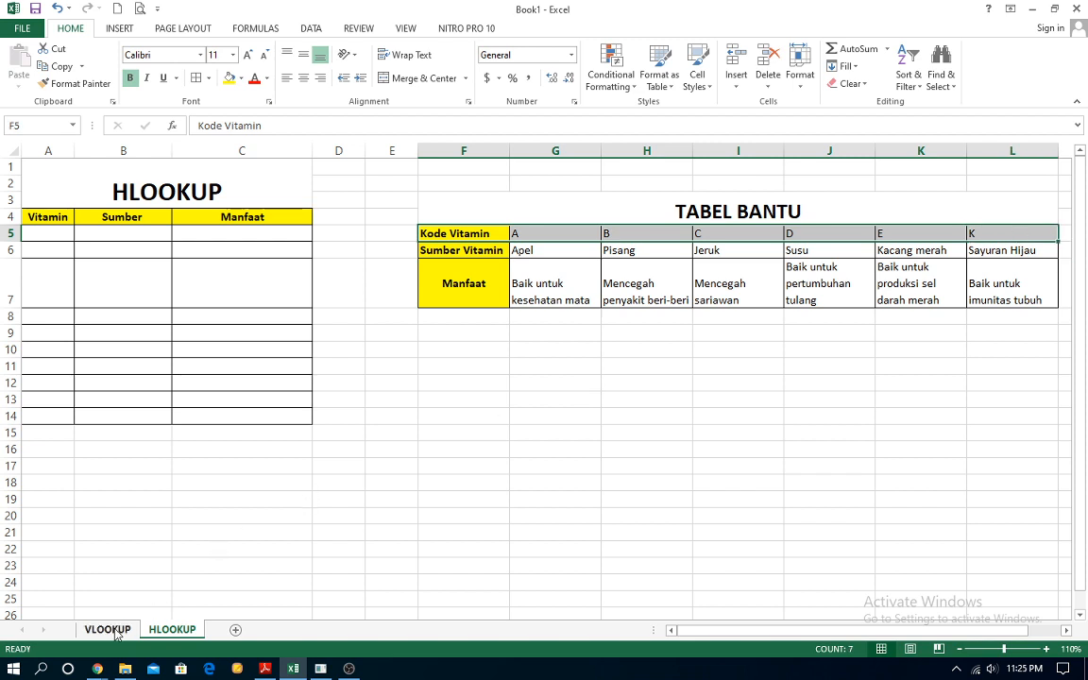
{"action": "key", "text": "ctrl+Page_Up"}
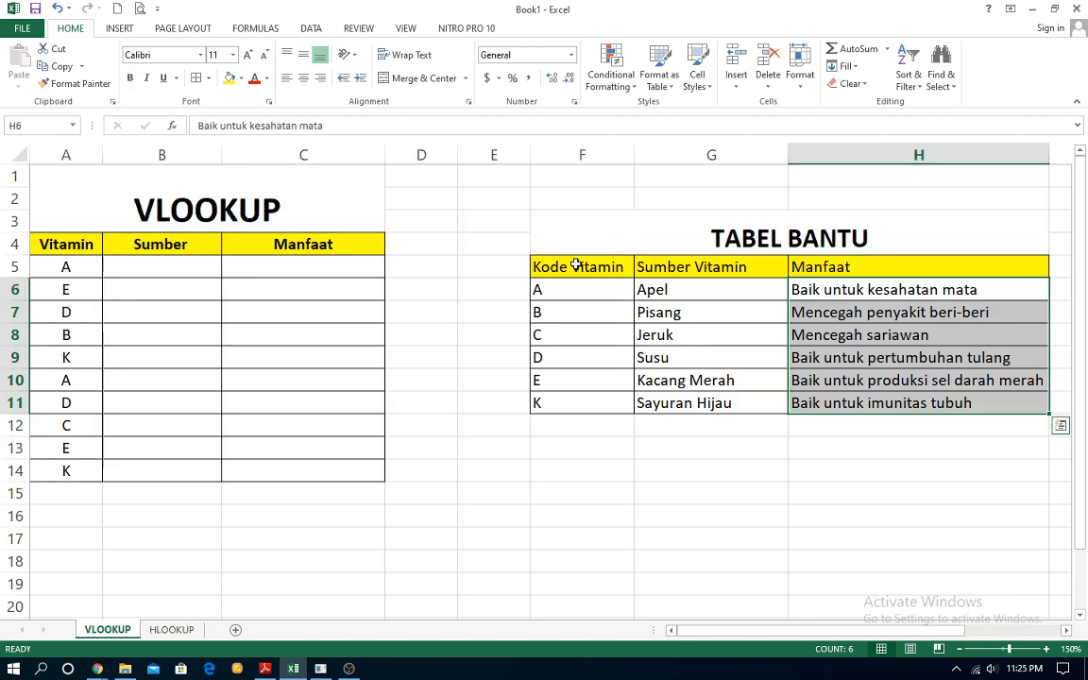
{"action": "left_click_drag", "start_coordinate": [576, 267], "coordinate": [577, 420]}
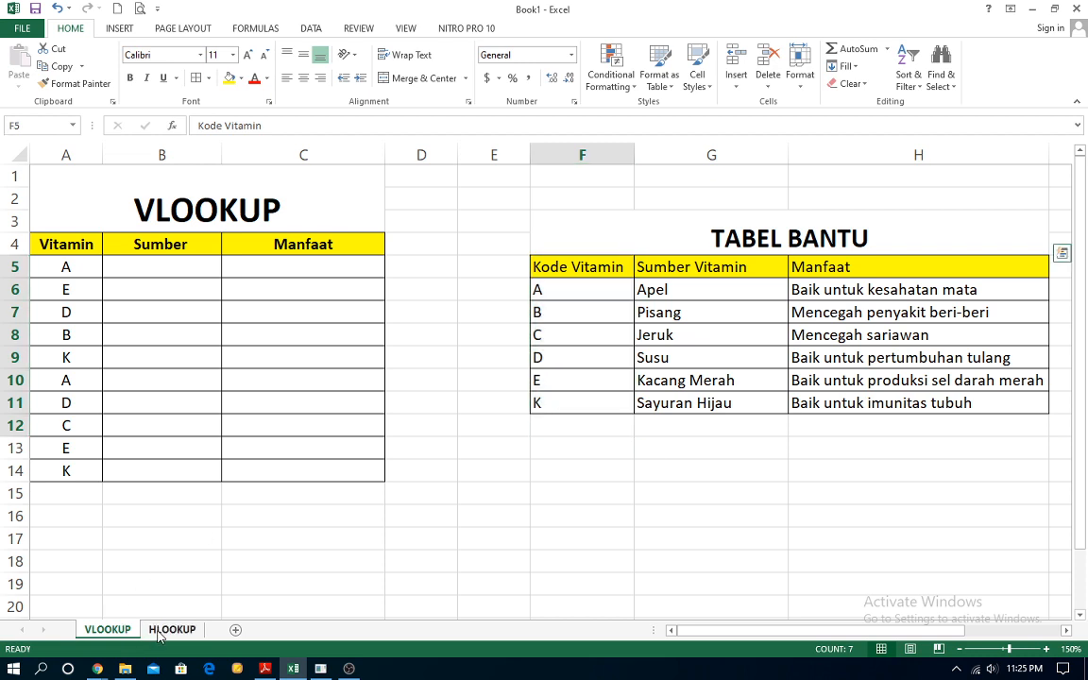
- Examine the Kode Vitamin and Sumber Vitamin rows of the HLOOKUP sheet's TABEL BANTU, and return to the VLOOKUP sheet
{"action": "left_click", "coordinate": [156, 630]}
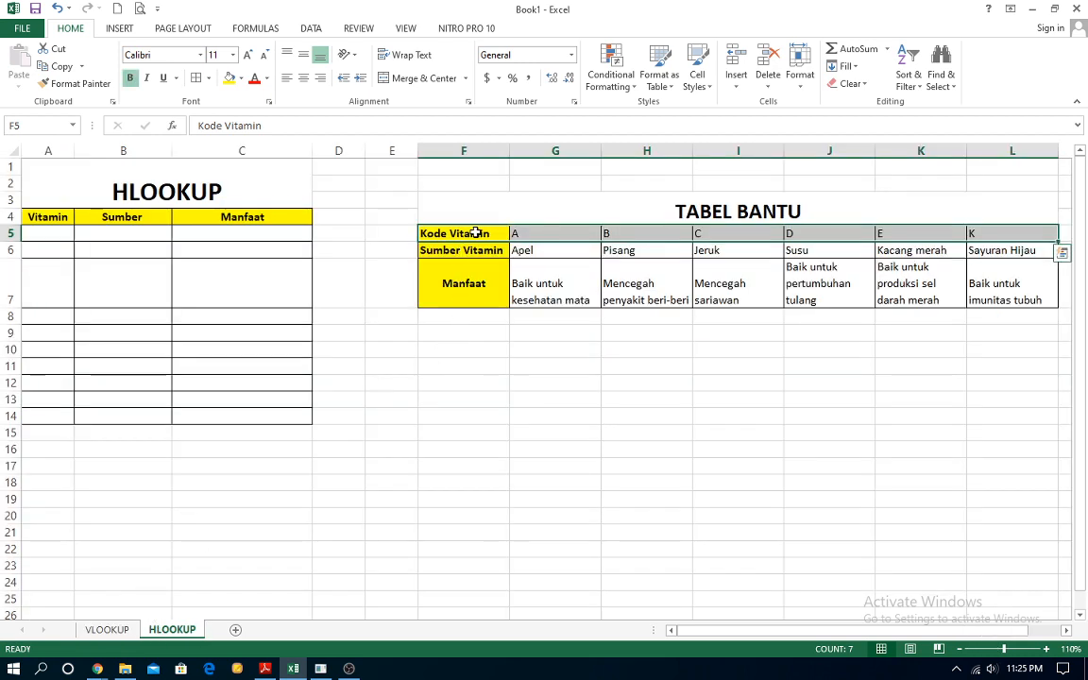
{"action": "left_click", "coordinate": [523, 349]}
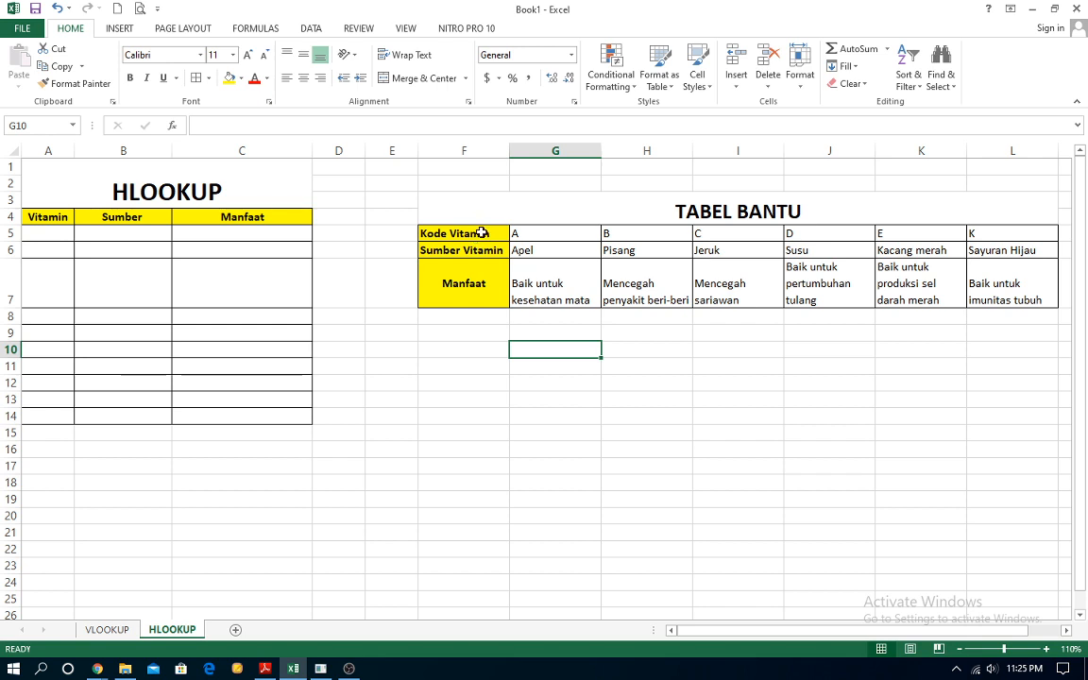
{"action": "left_click", "coordinate": [484, 234]}
{"action": "left_click_drag", "start_coordinate": [540, 233], "coordinate": [867, 243]}
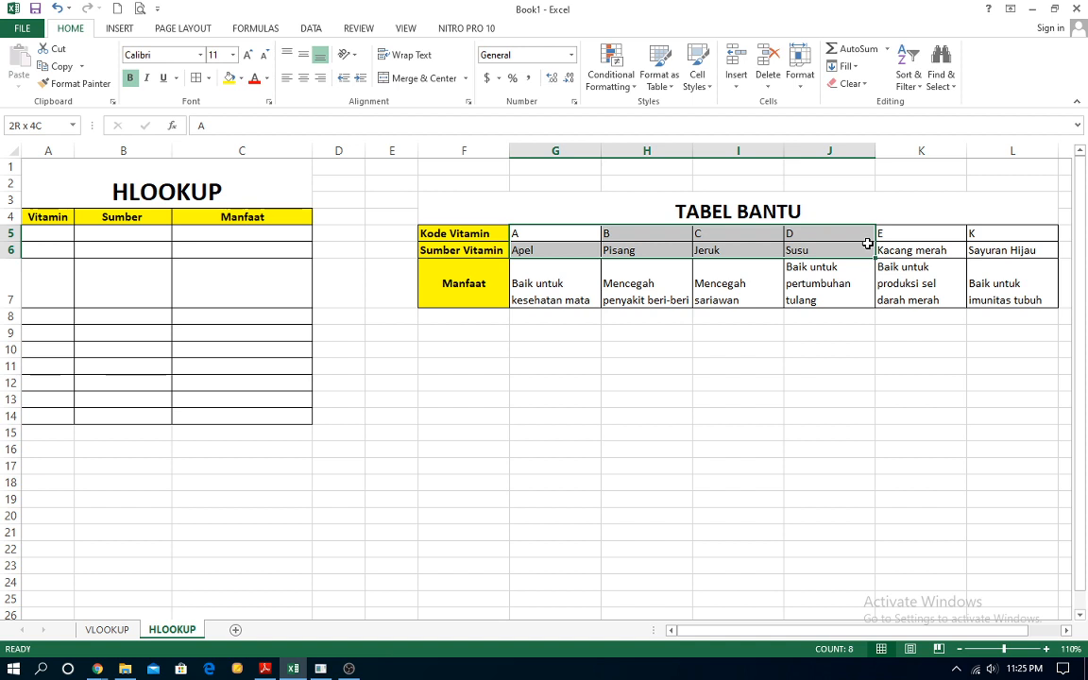
{"action": "left_click", "coordinate": [645, 293]}
{"action": "left_click", "coordinate": [466, 248]}
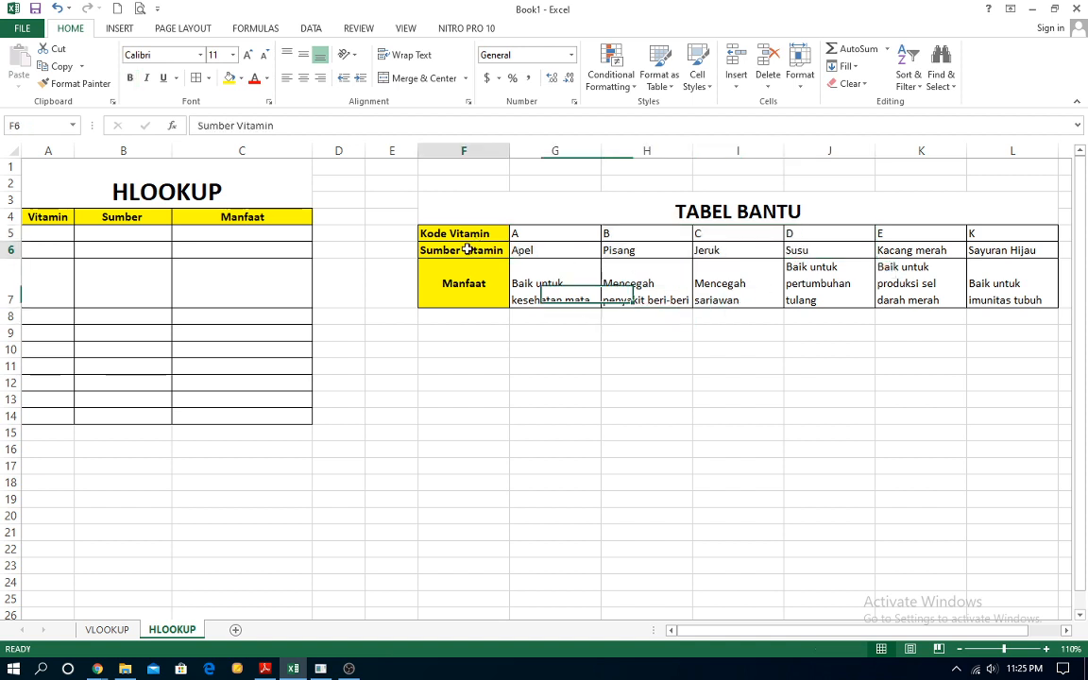
{"action": "left_click_drag", "start_coordinate": [529, 249], "coordinate": [1029, 249]}
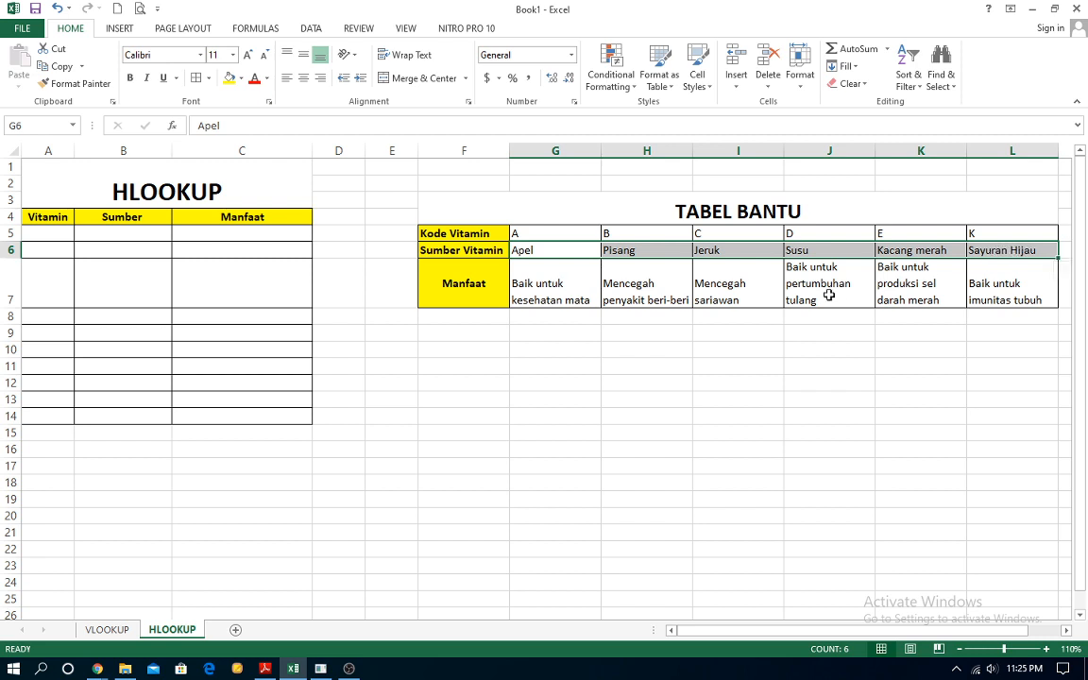
{"action": "left_click", "coordinate": [100, 636]}
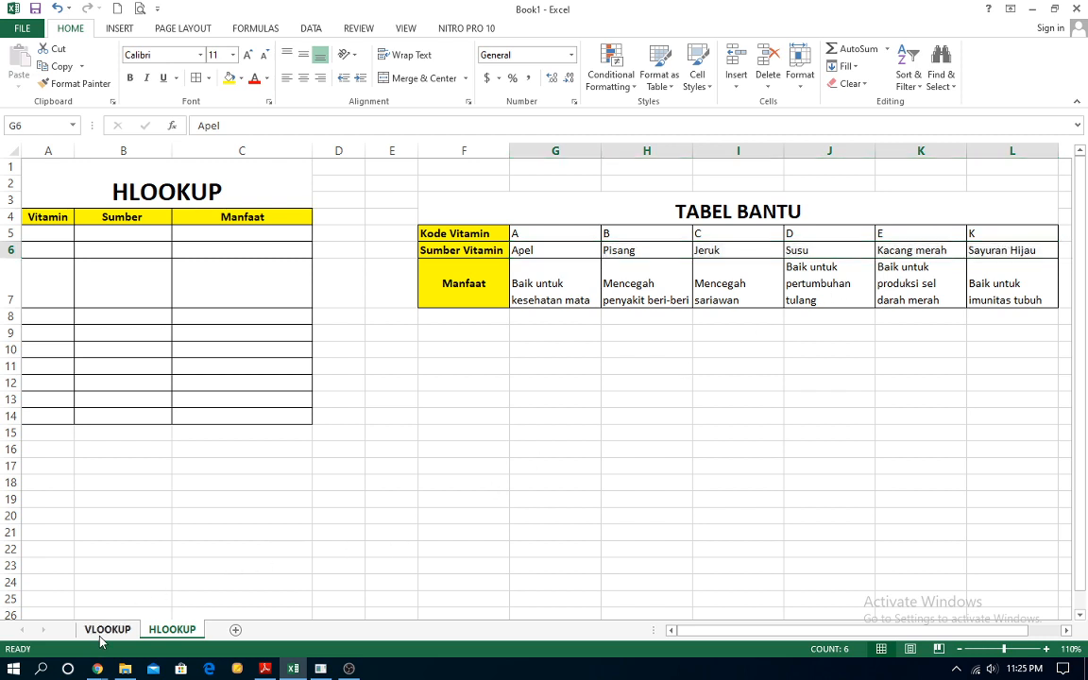
{"action": "left_click", "coordinate": [690, 483]}
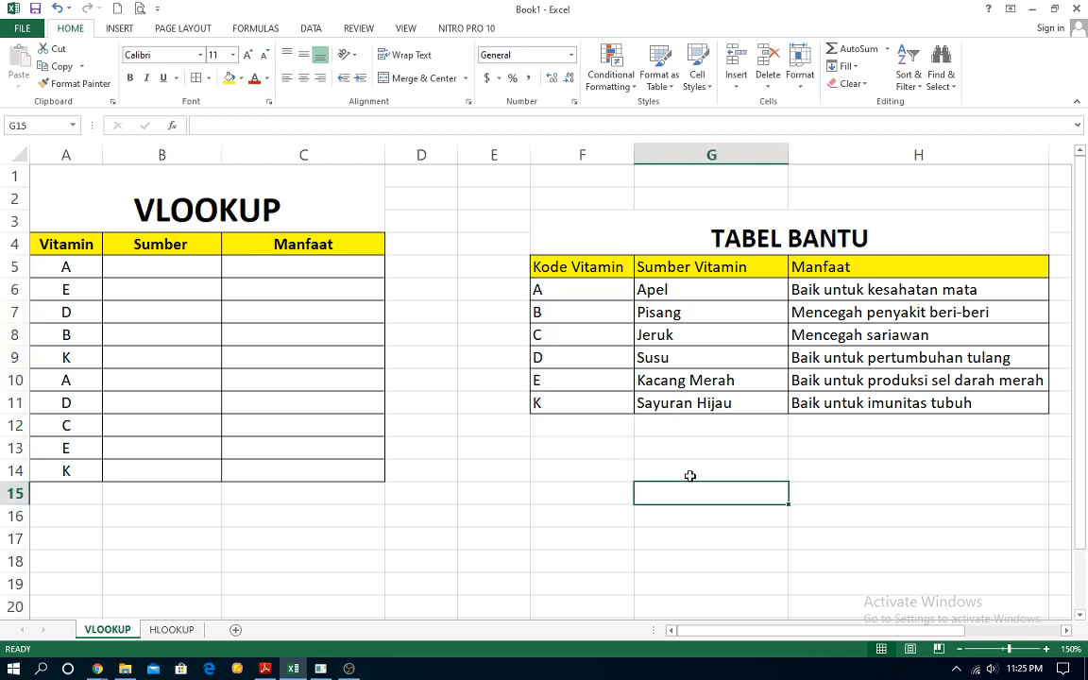
{"action": "left_click", "coordinate": [151, 267]}
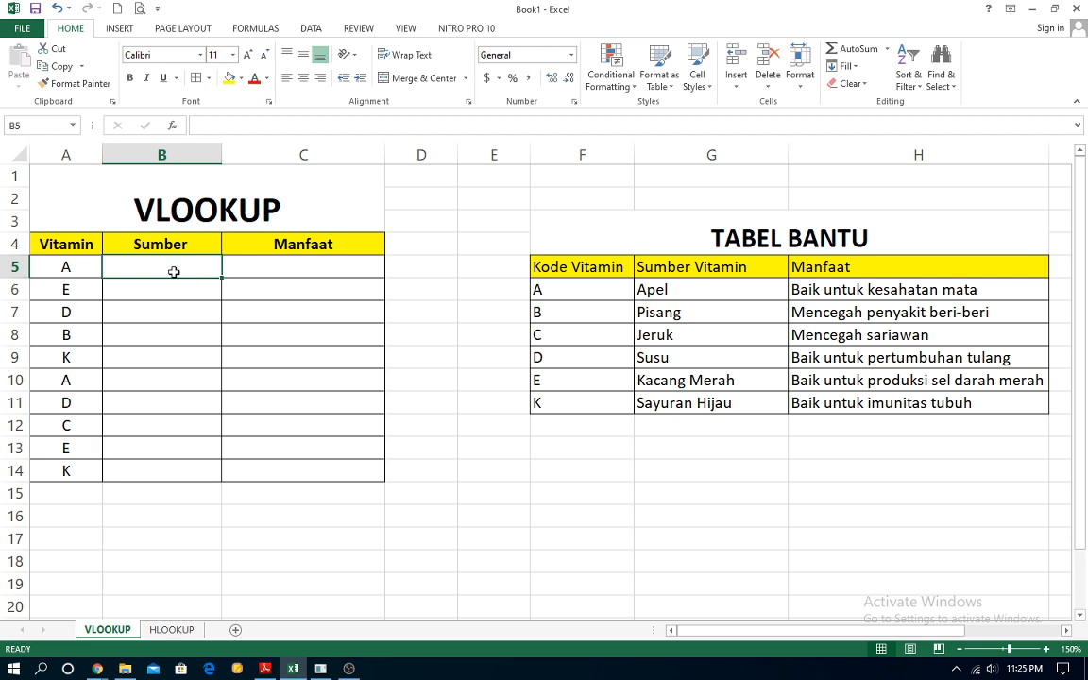
{"action": "type", "text": "aPEL"}
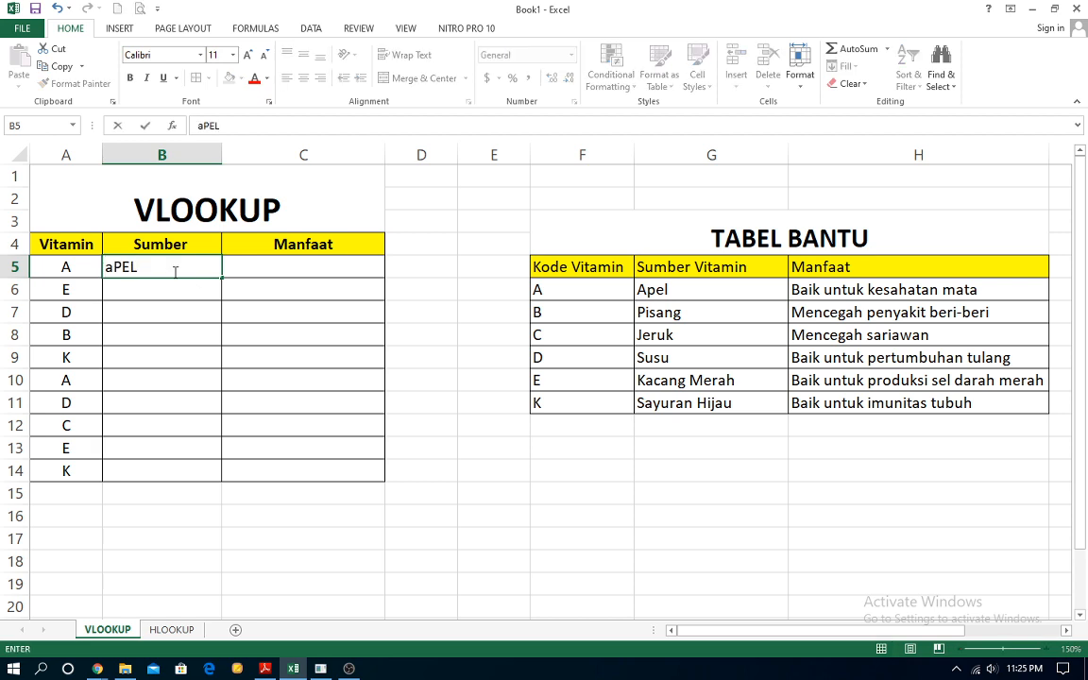
{"action": "key", "text": "Return"}
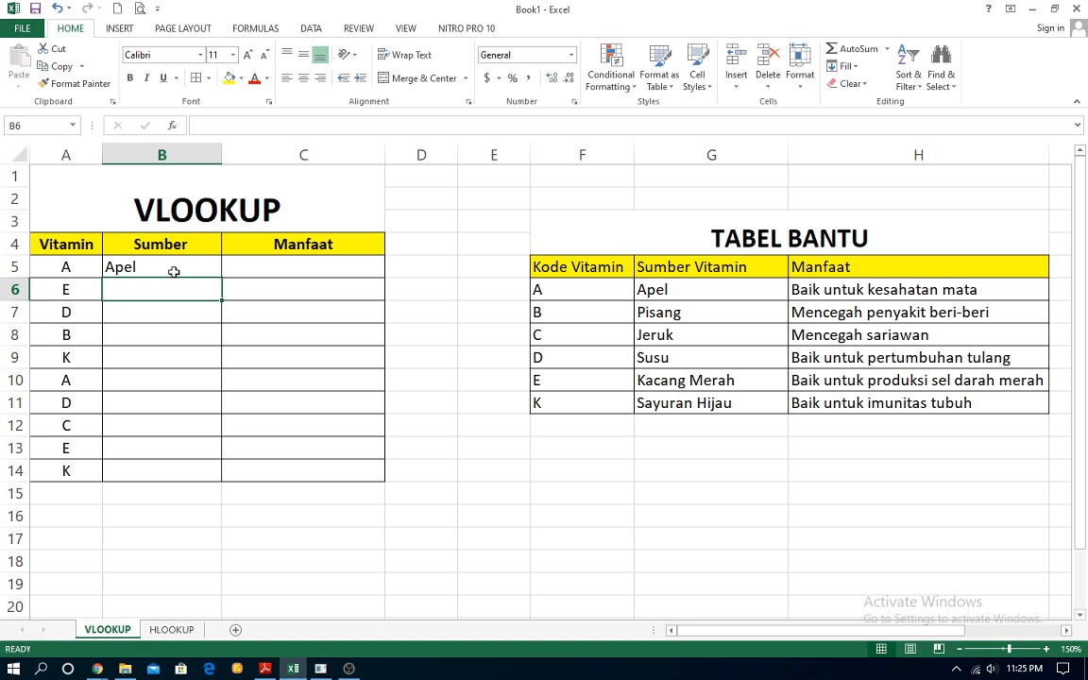
{"action": "type", "text": "KACA"}
{"action": "key", "text": "BackSpace"}
{"action": "key", "text": "BackSpace"}
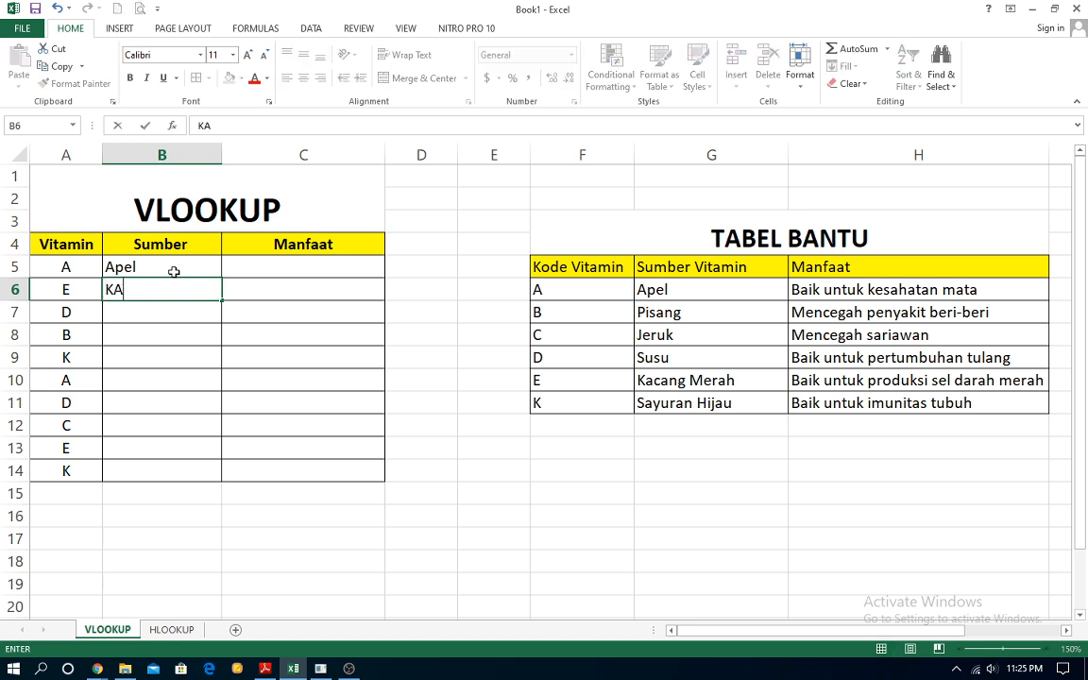
{"action": "key", "text": "BackSpace"}
{"action": "key", "text": "BackSpace"}
{"action": "left_click", "coordinate": [174, 272]}
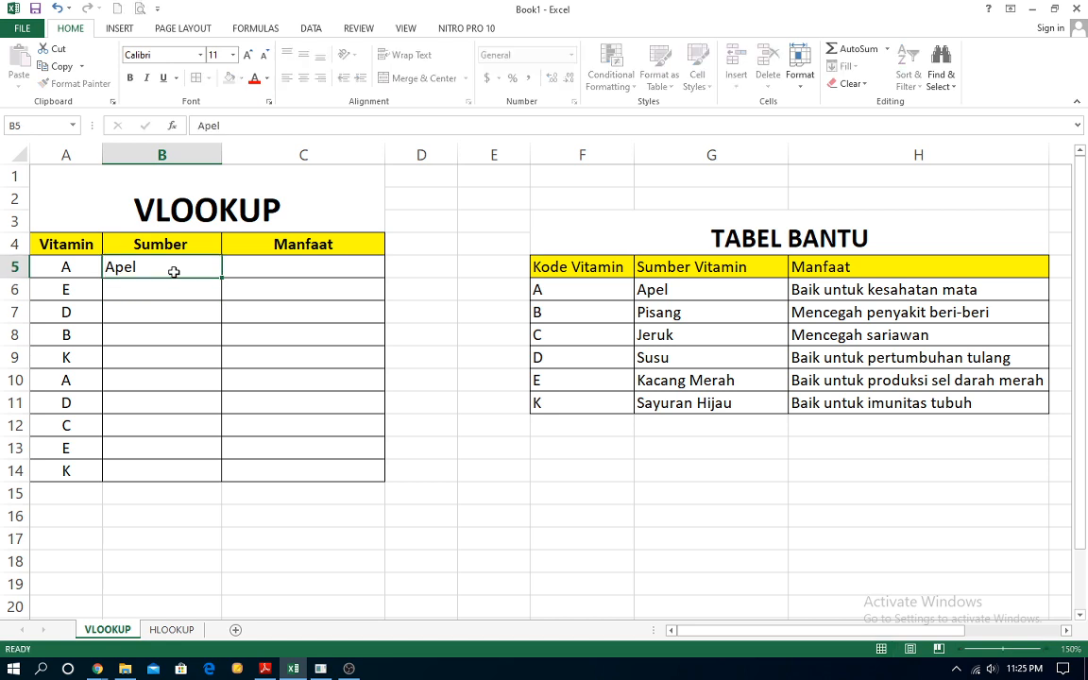
{"action": "key", "text": "Delete"}
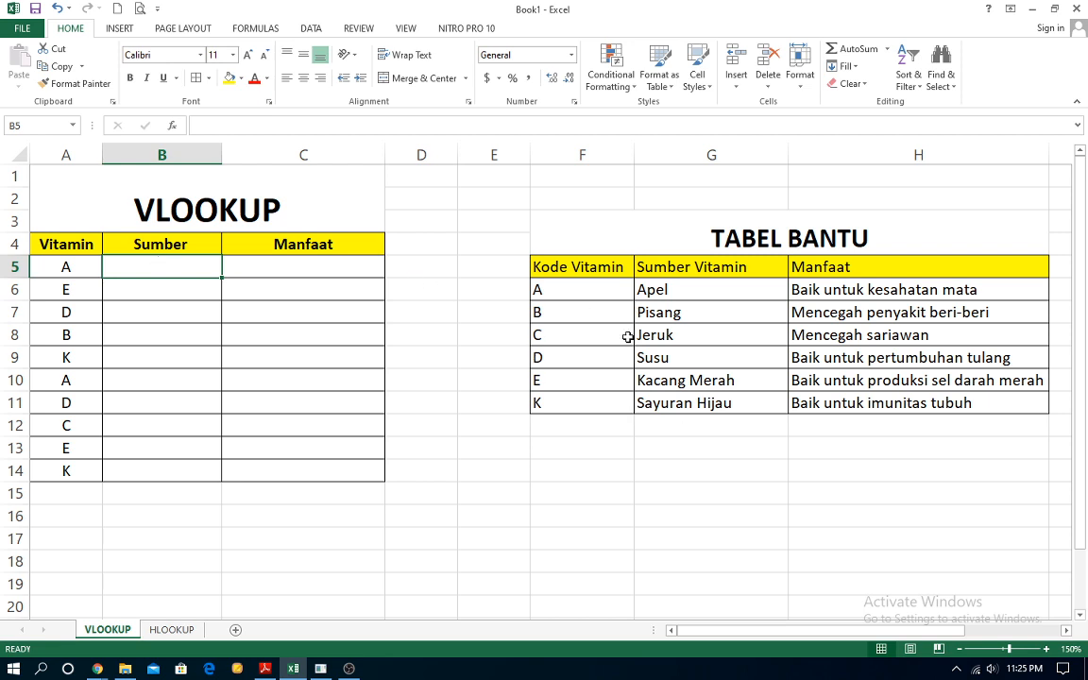
- Examine the TABEL BANTU data range F6:H11 without its header row by highlighting it
{"action": "left_click_drag", "start_coordinate": [627, 289], "coordinate": [909, 408]}
{"action": "left_click", "coordinate": [854, 445]}
{"action": "left_click_drag", "start_coordinate": [569, 283], "coordinate": [904, 405]}
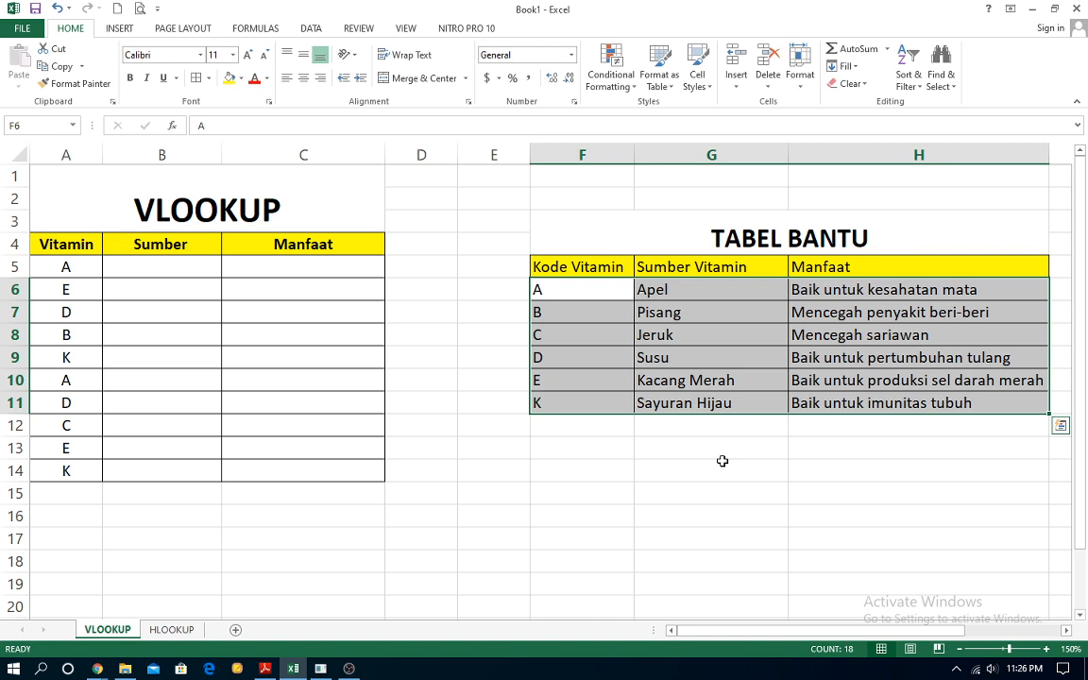
{"action": "left_click", "coordinate": [650, 507]}
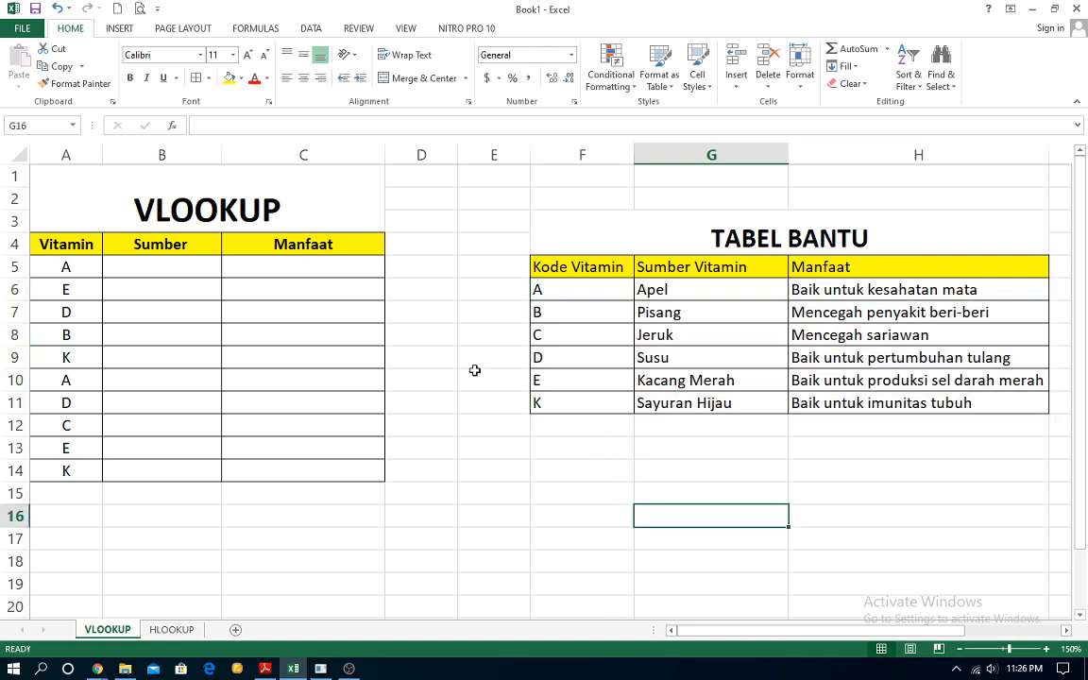
- Start a VLOOKUP formula in B5 with A5 as the lookup value and the absolute range $F$6:$H$11 as the table array
{"action": "left_click", "coordinate": [192, 267]}
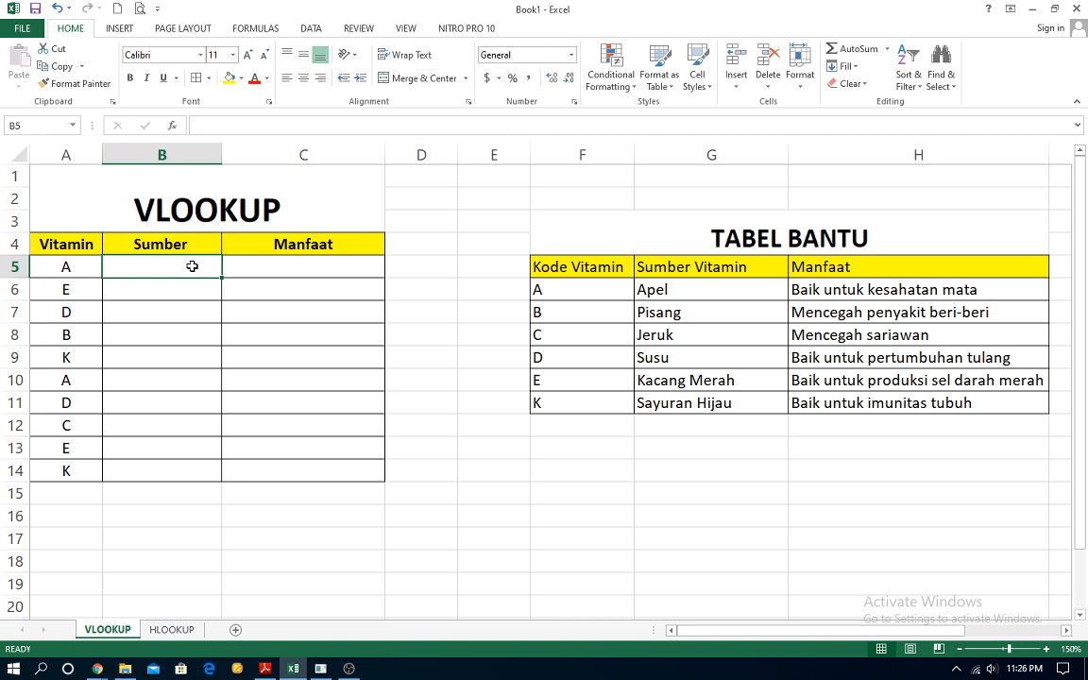
{"action": "type", "text": "=VL"}
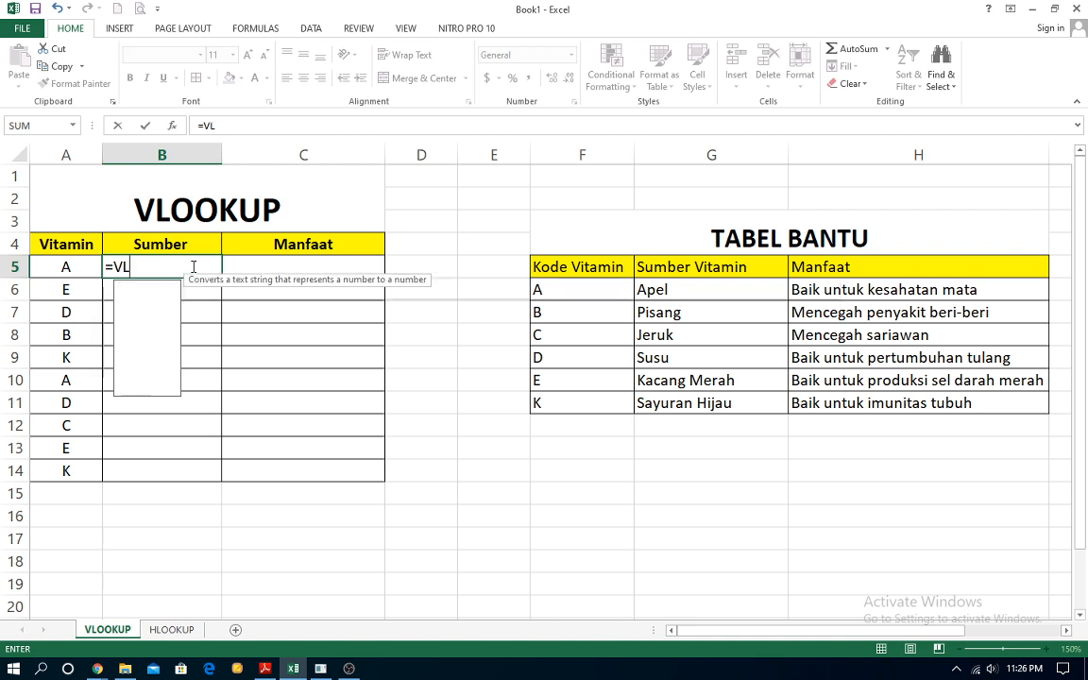
{"action": "type", "text": "OOKUP"}
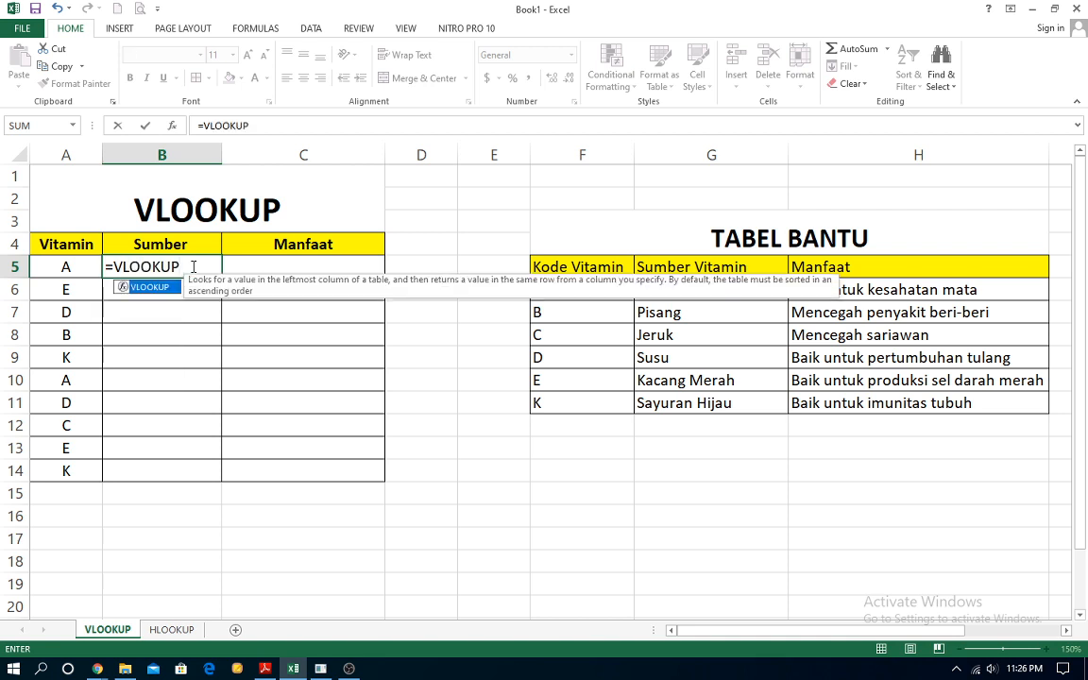
{"action": "type", "text": "("}
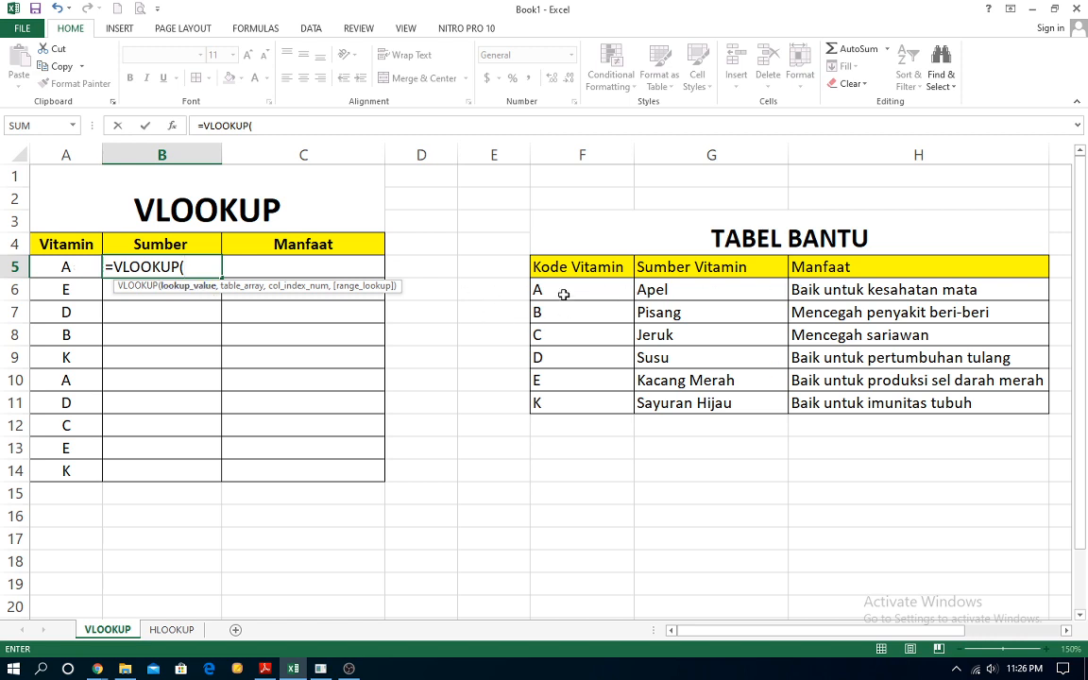
{"action": "left_click", "coordinate": [81, 269]}
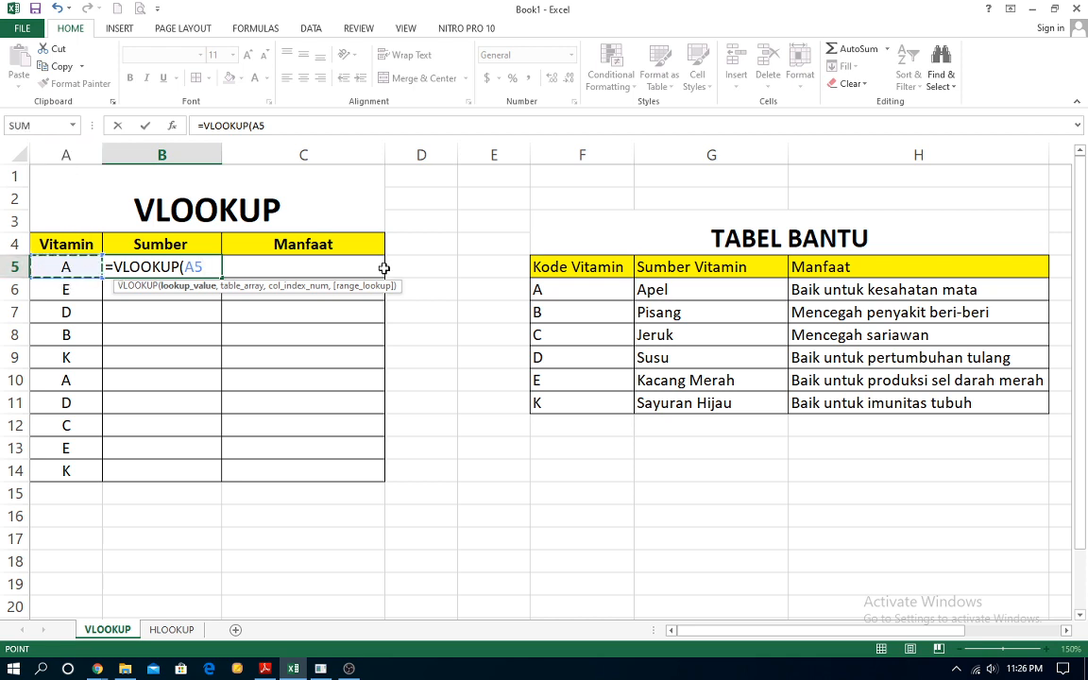
{"action": "type", "text": ","}
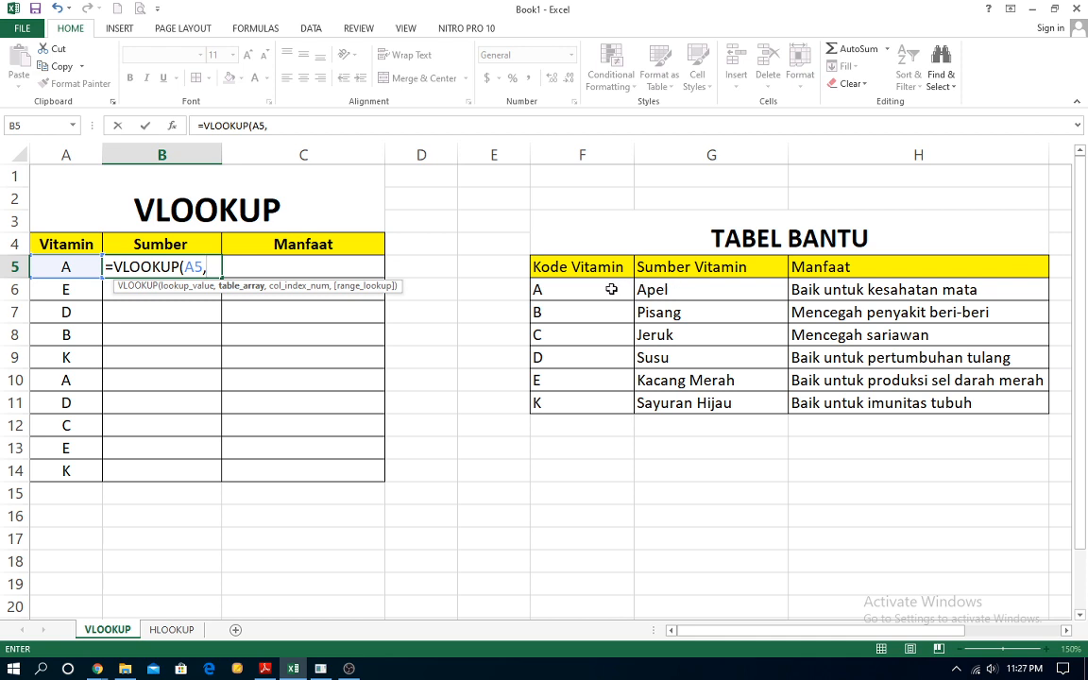
{"action": "left_click_drag", "start_coordinate": [612, 289], "coordinate": [913, 400]}
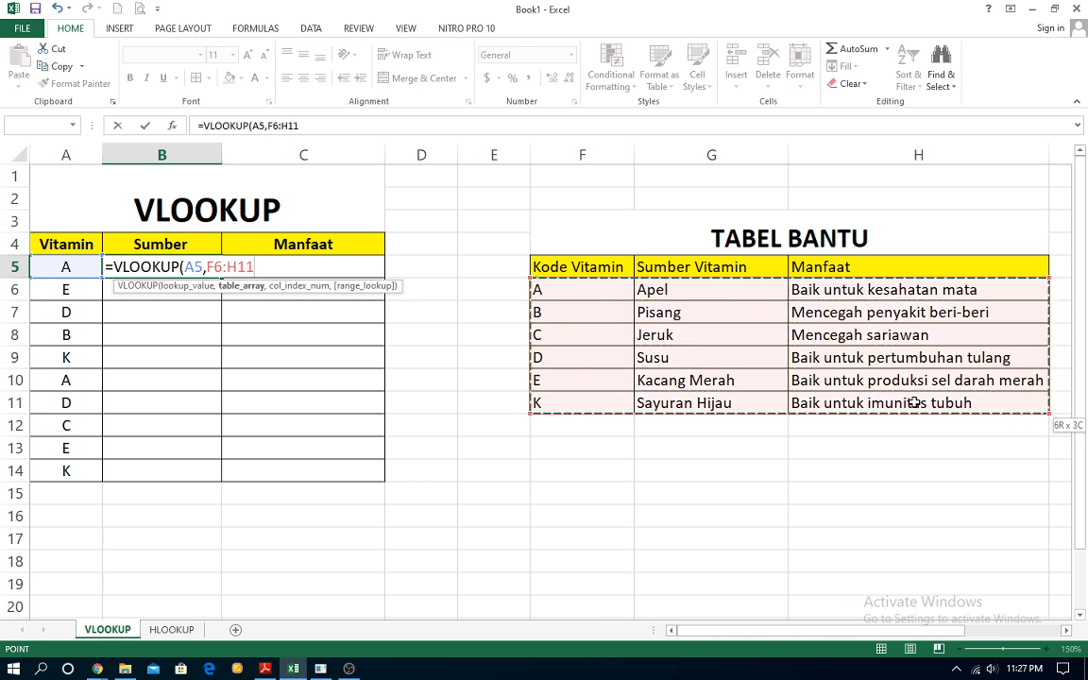
{"action": "left_click_drag", "start_coordinate": [914, 402], "coordinate": [915, 402]}
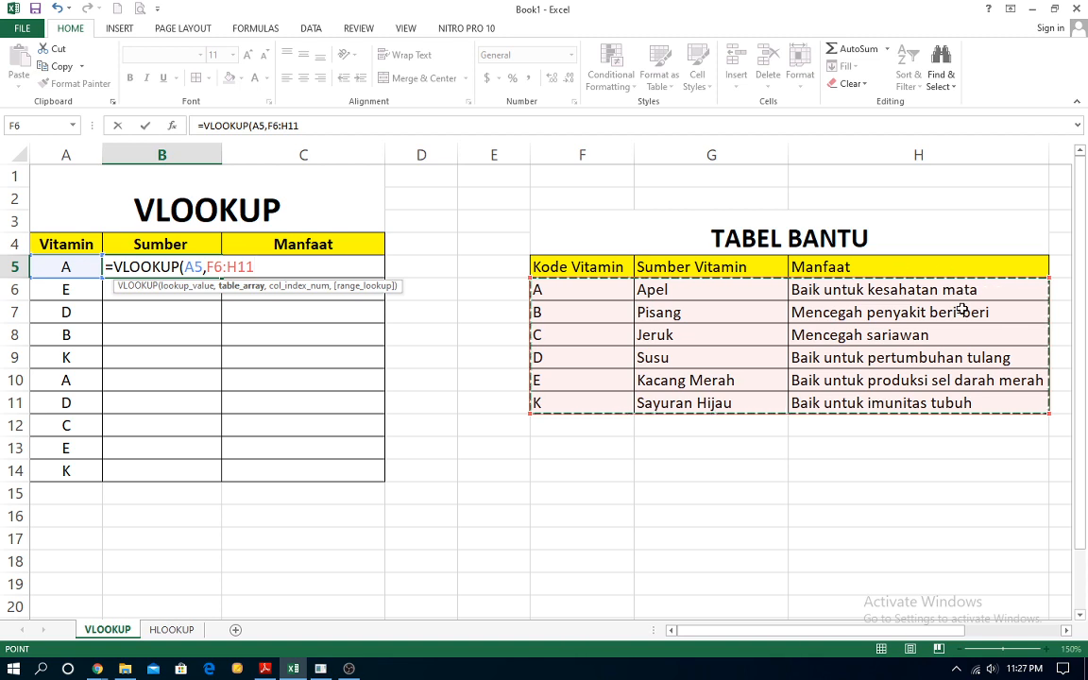
{"action": "key", "text": "F4"}
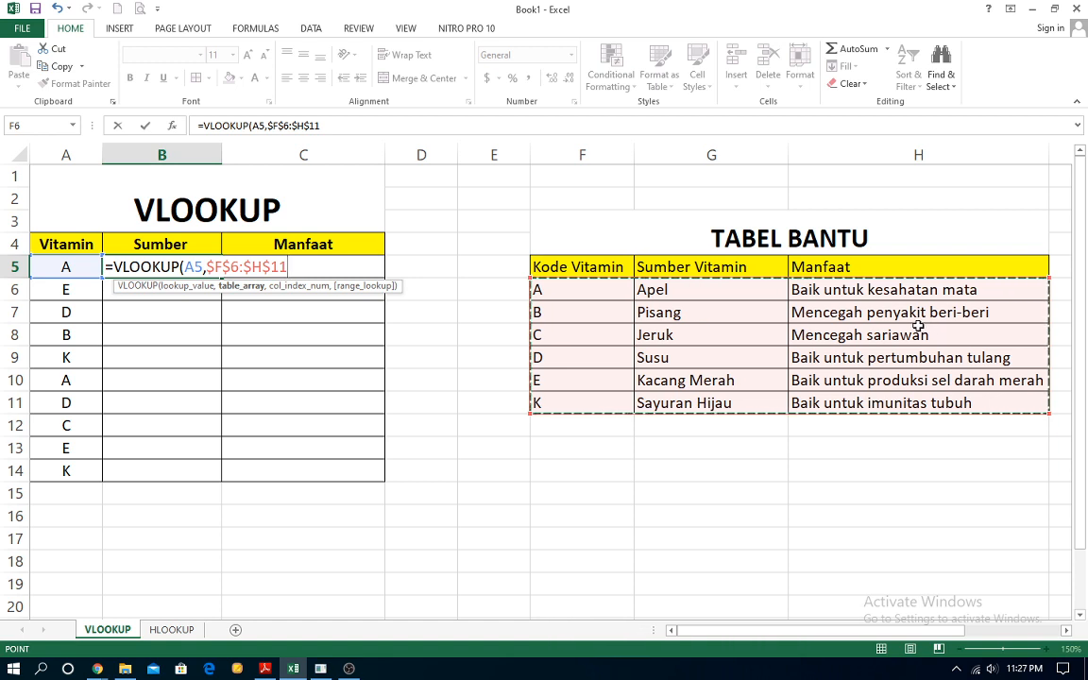
- Complete the B5 VLOOKUP formula with column index 2 and FALSE for an exact match
{"action": "type", "text": ",2"}
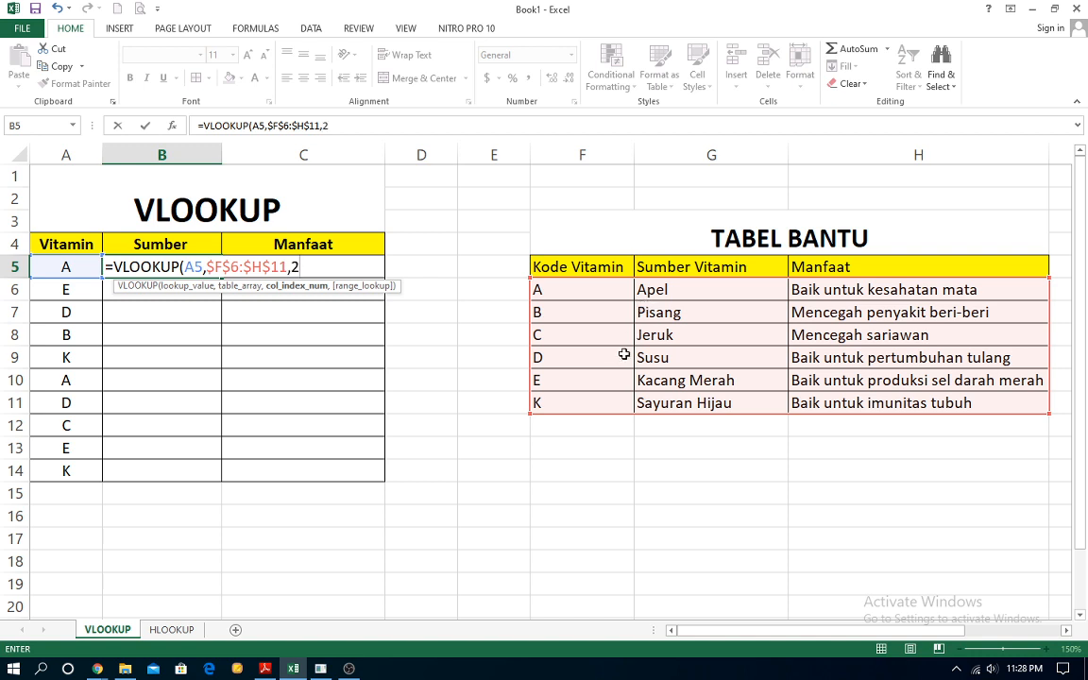
{"action": "type", "text": ","}
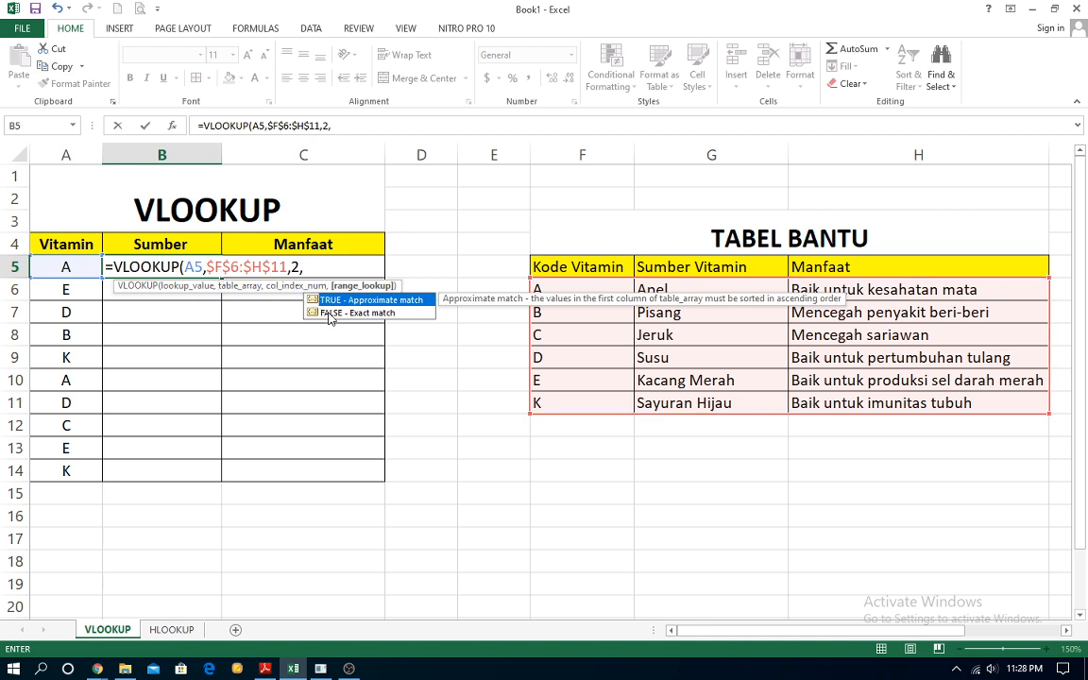
{"action": "left_click", "coordinate": [330, 316]}
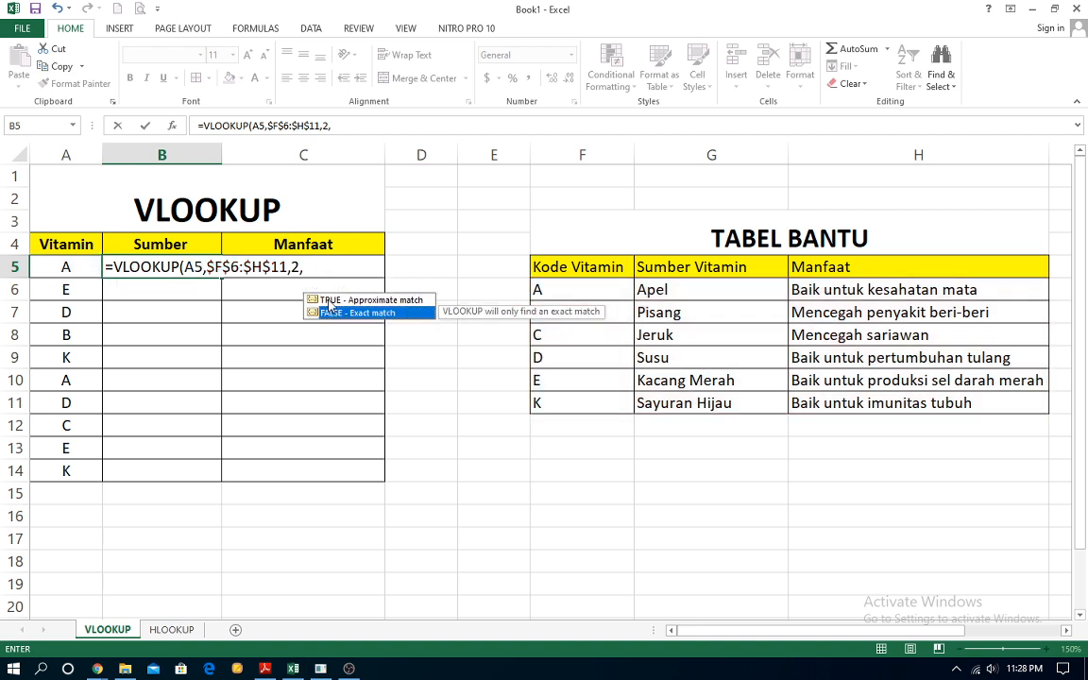
{"action": "double_click", "coordinate": [342, 315]}
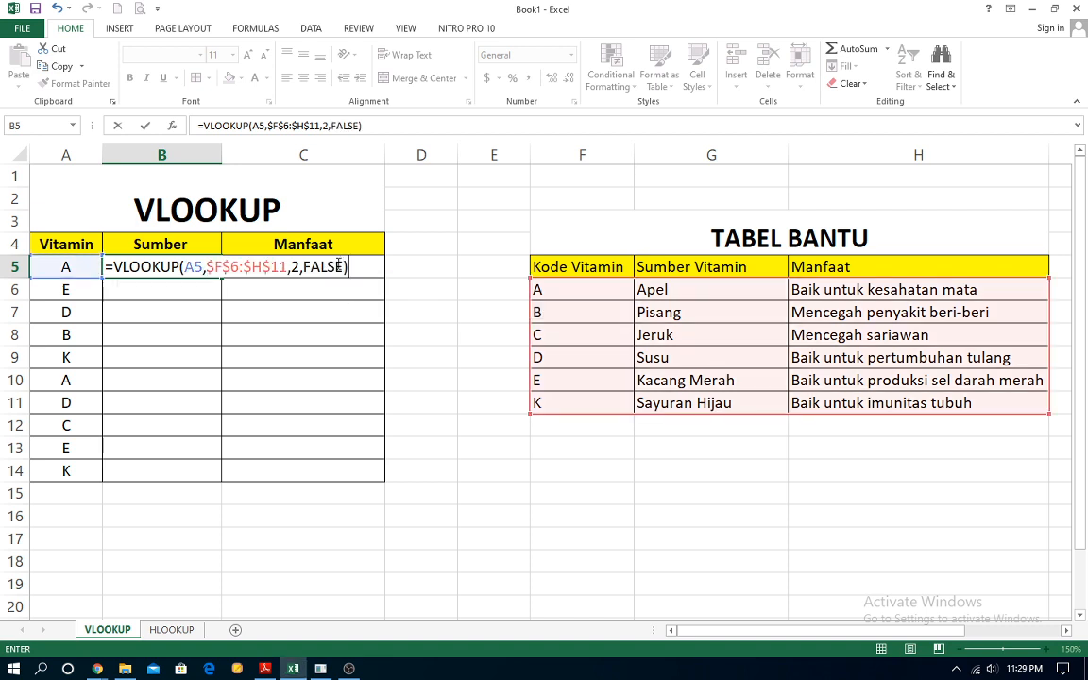
{"action": "key", "text": "Return"}
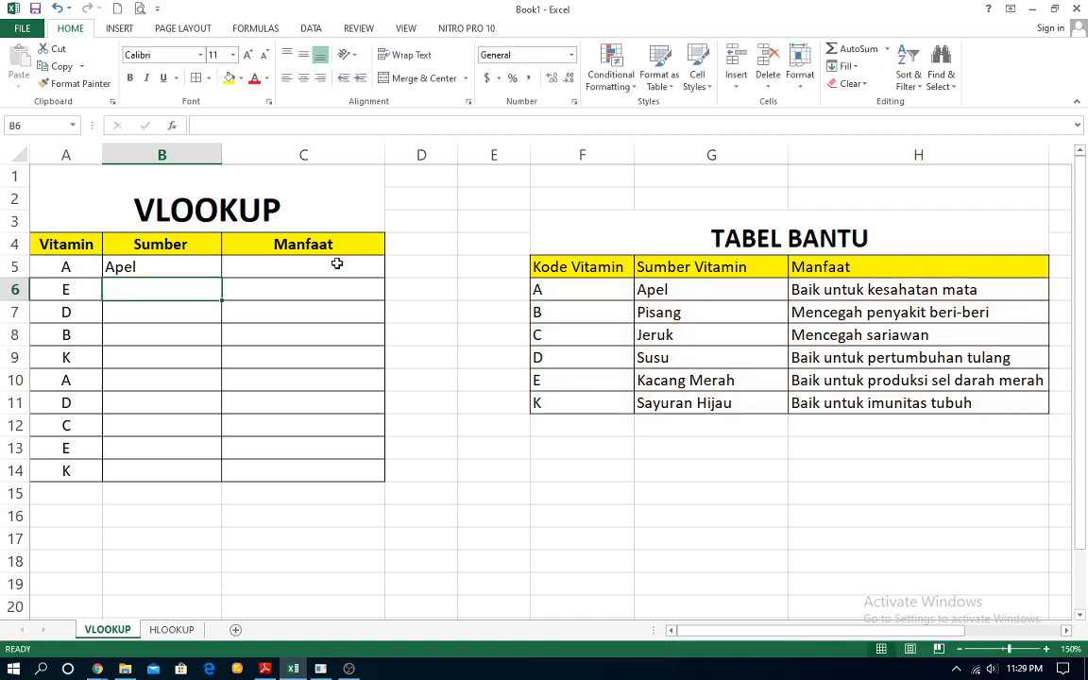
- Compare the B5 result with the helper table's Apel entry and fill the B5 formula down through B14
{"action": "left_click", "coordinate": [110, 267]}
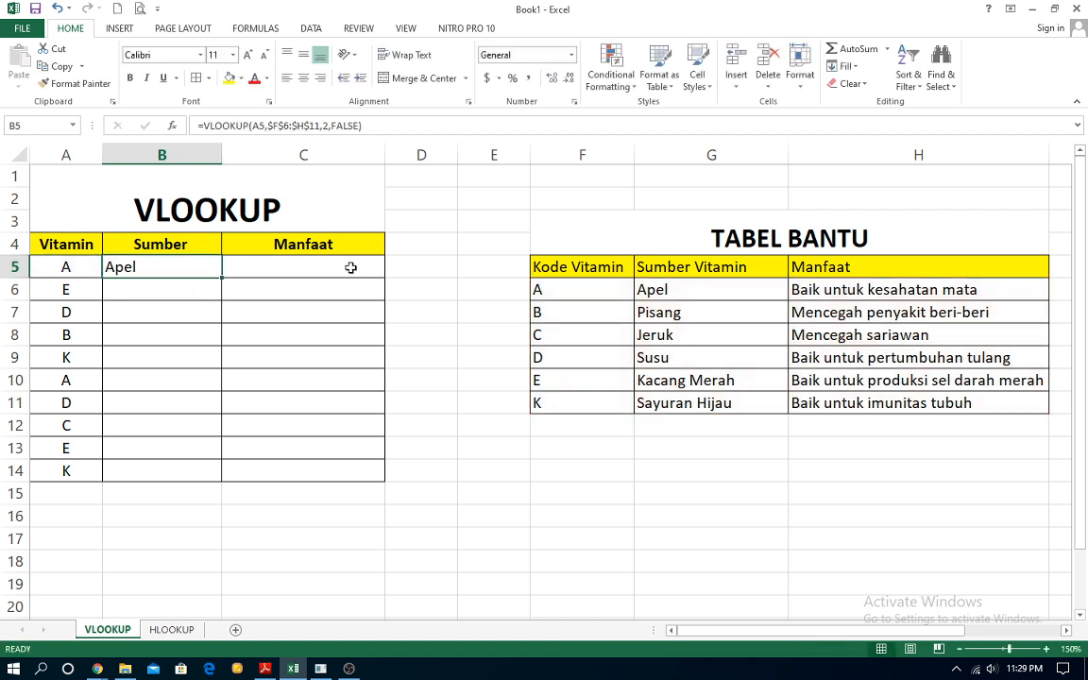
{"action": "left_click", "coordinate": [652, 291]}
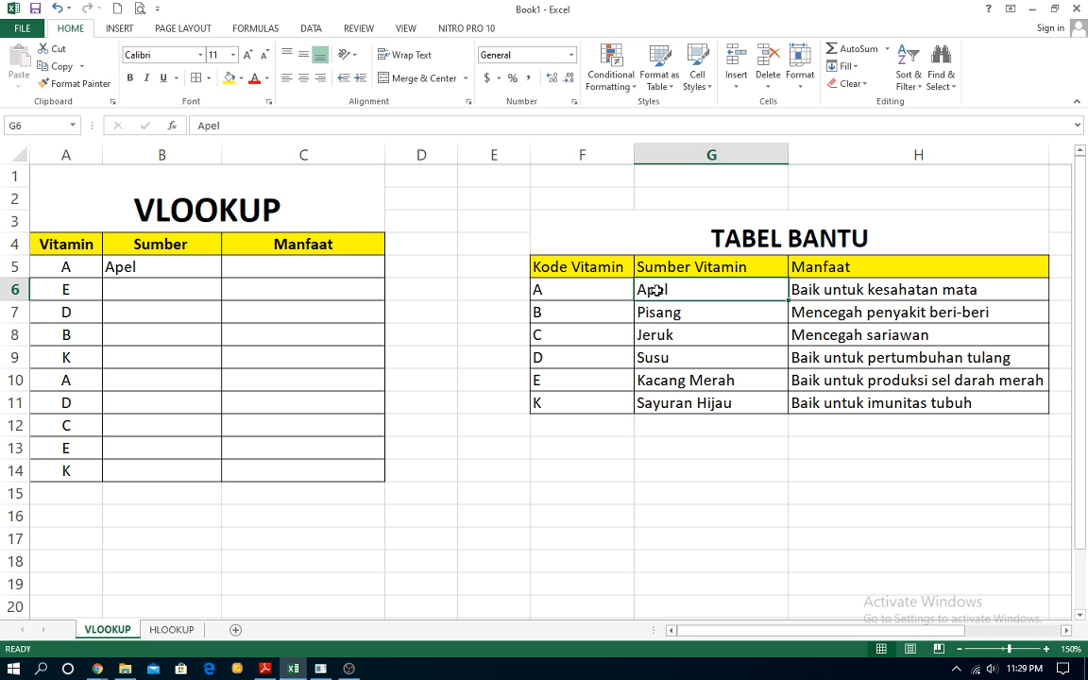
{"action": "left_click", "coordinate": [170, 268]}
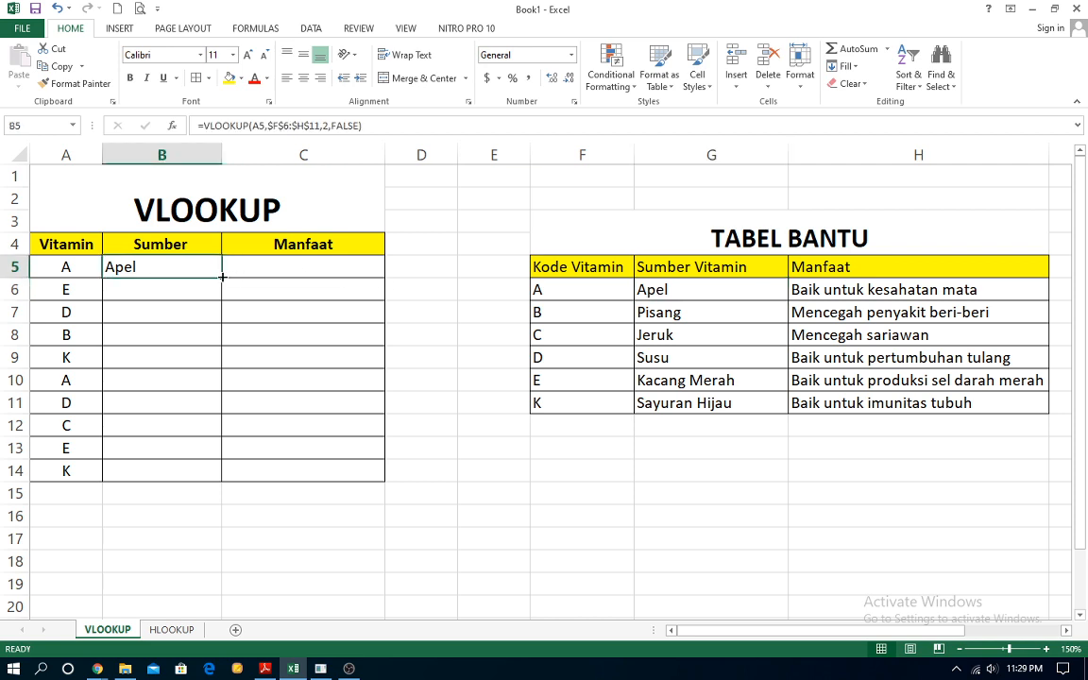
{"action": "left_click_drag", "start_coordinate": [222, 277], "coordinate": [216, 484]}
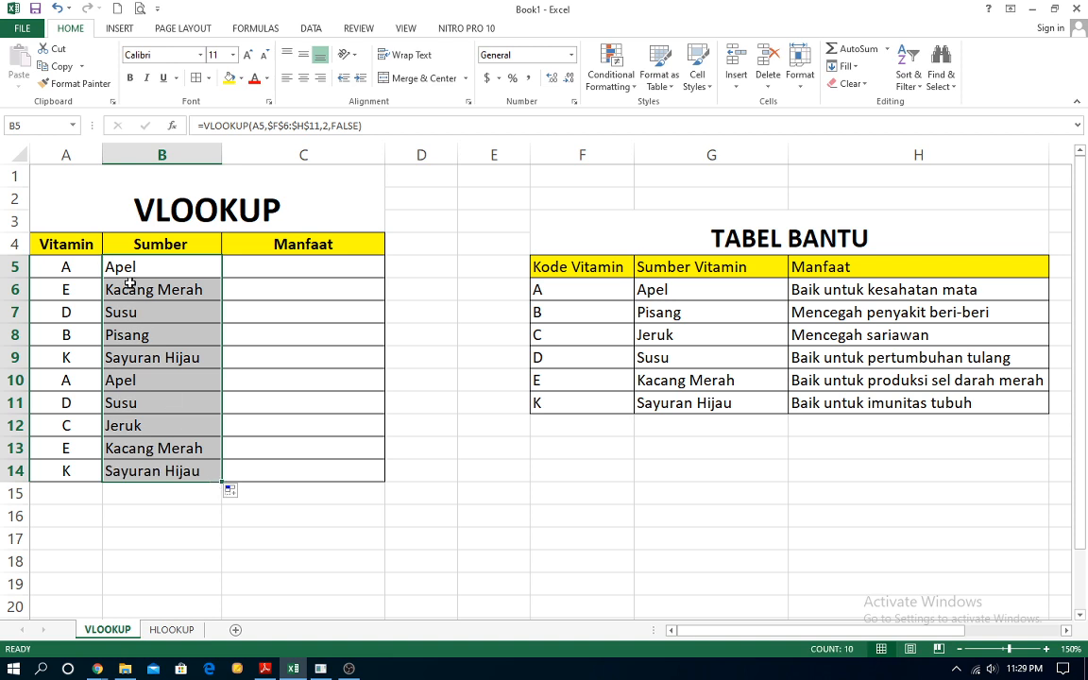
- Start a VLOOKUP formula in C5 with A5 as the lookup value and the absolute range $F$6:$H$11 as the table array
{"action": "left_click", "coordinate": [260, 265]}
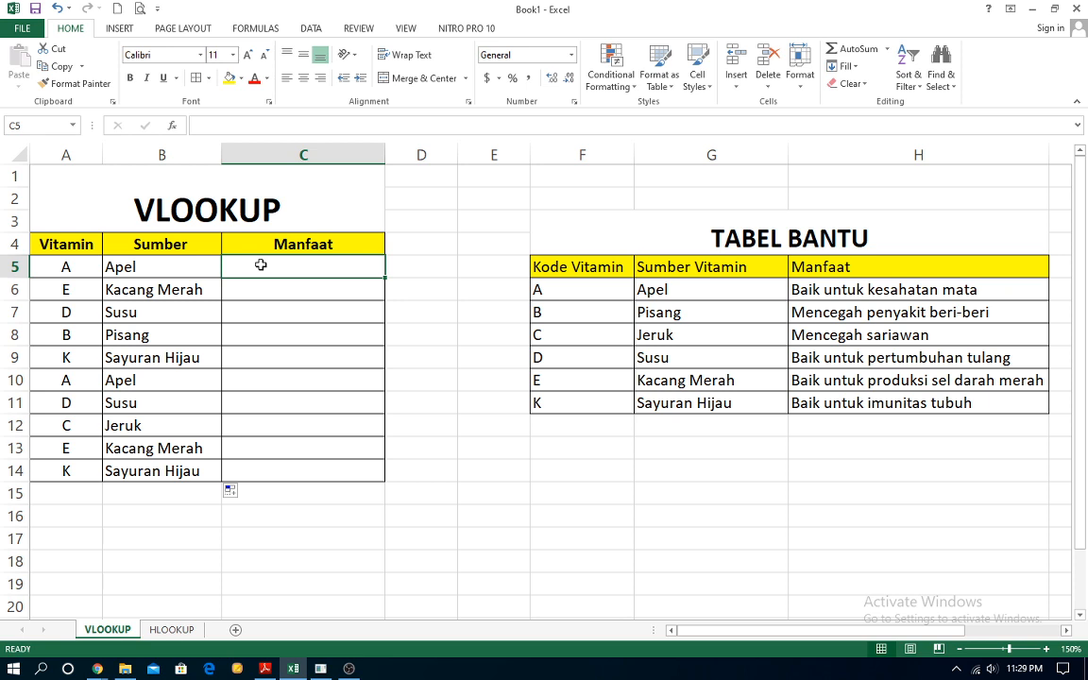
{"action": "type", "text": "="}
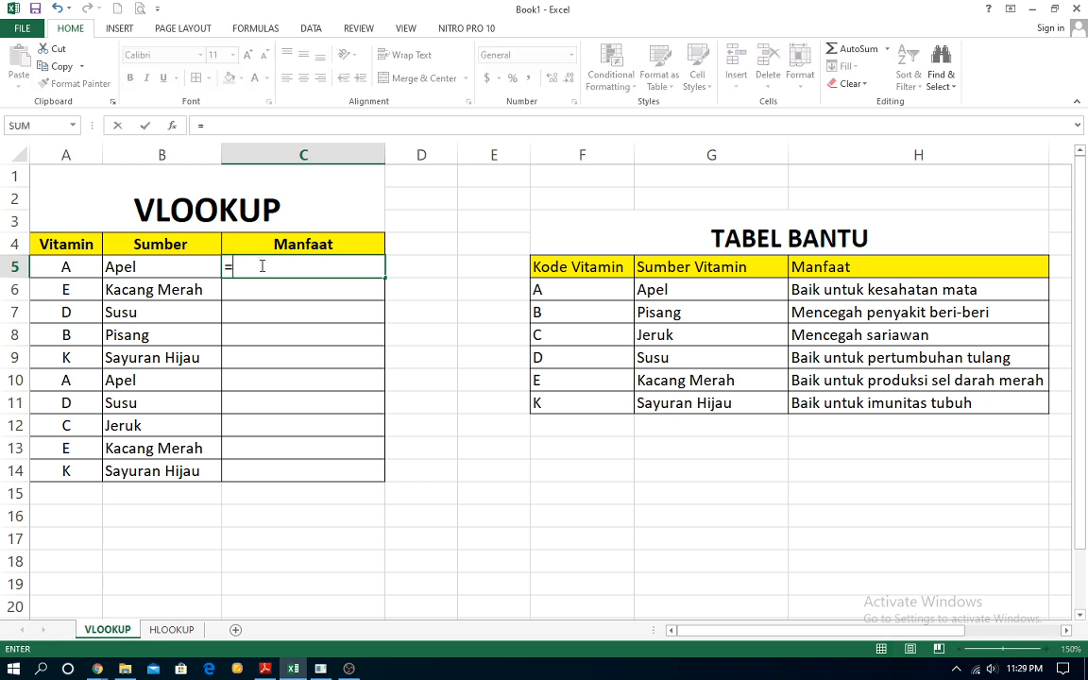
{"action": "type", "text": "l"}
{"action": "key", "text": "BackSpace"}
{"action": "type", "text": "VLOKK"}
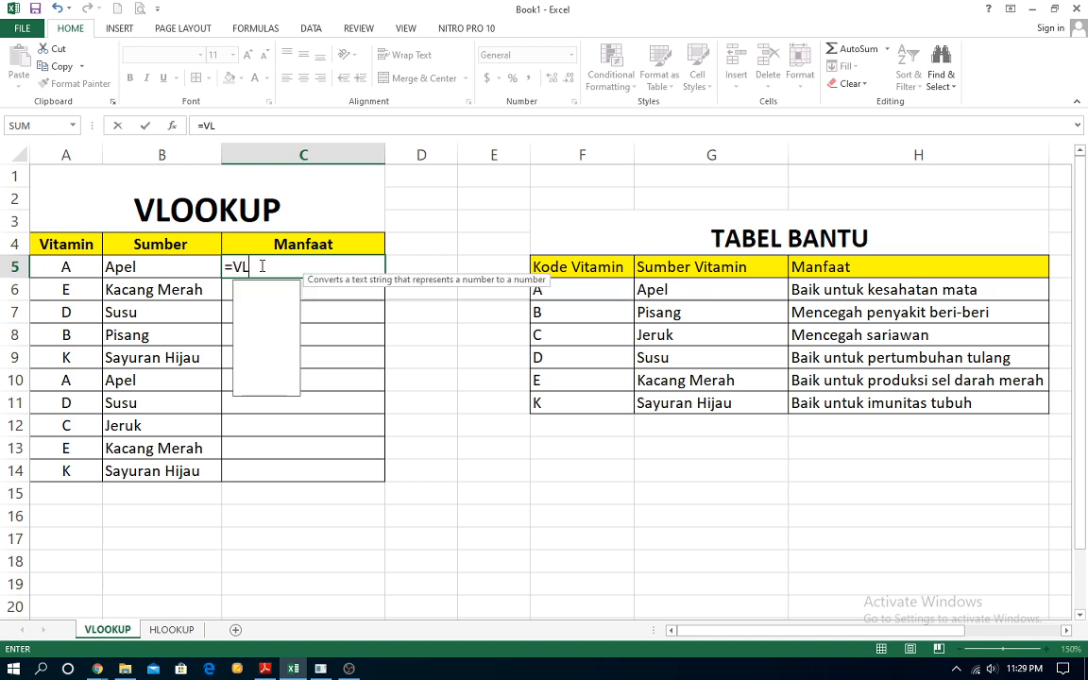
{"action": "key", "text": "BackSpace"}
{"action": "key", "text": "BackSpace"}
{"action": "type", "text": "OO"}
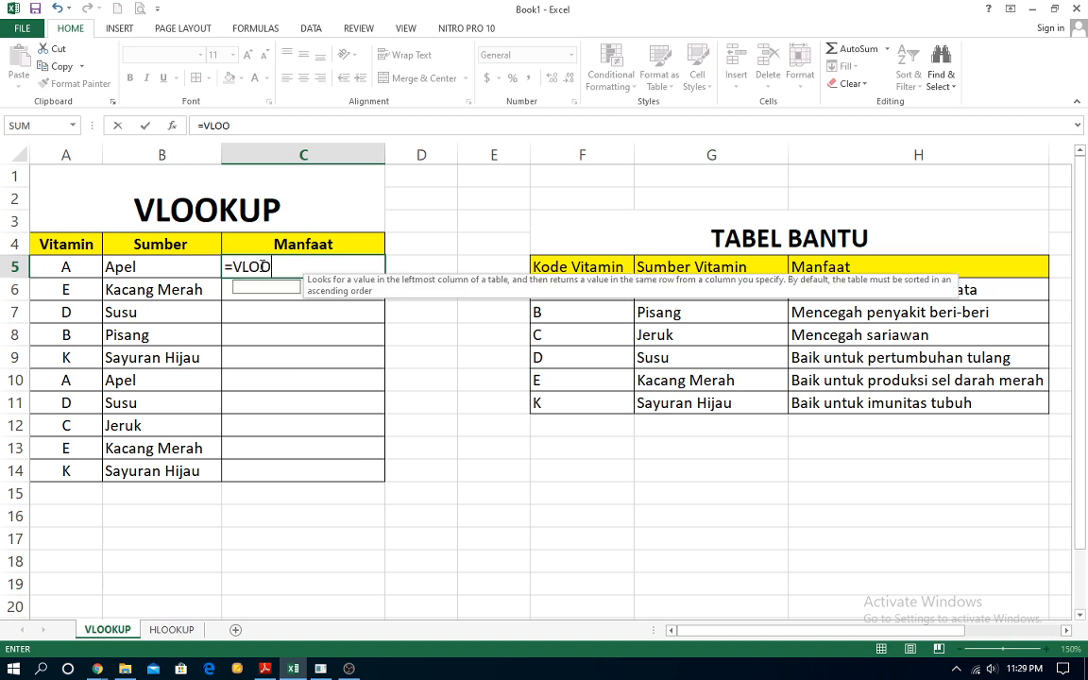
{"action": "type", "text": "KUP("}
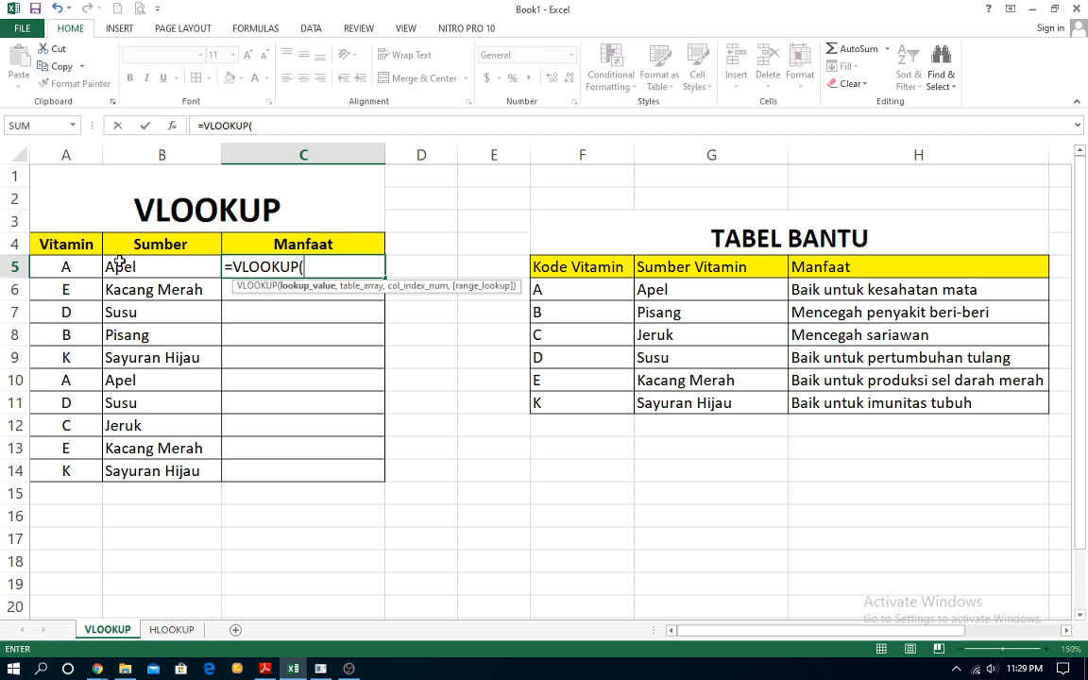
{"action": "left_click", "coordinate": [78, 263]}
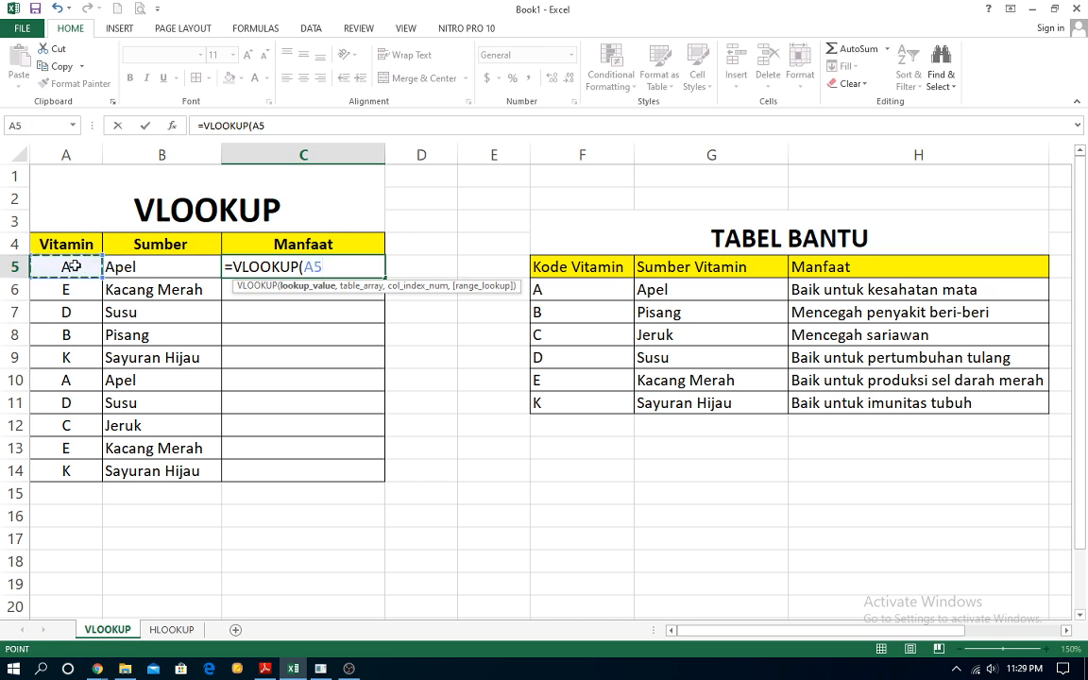
{"action": "type", "text": ","}
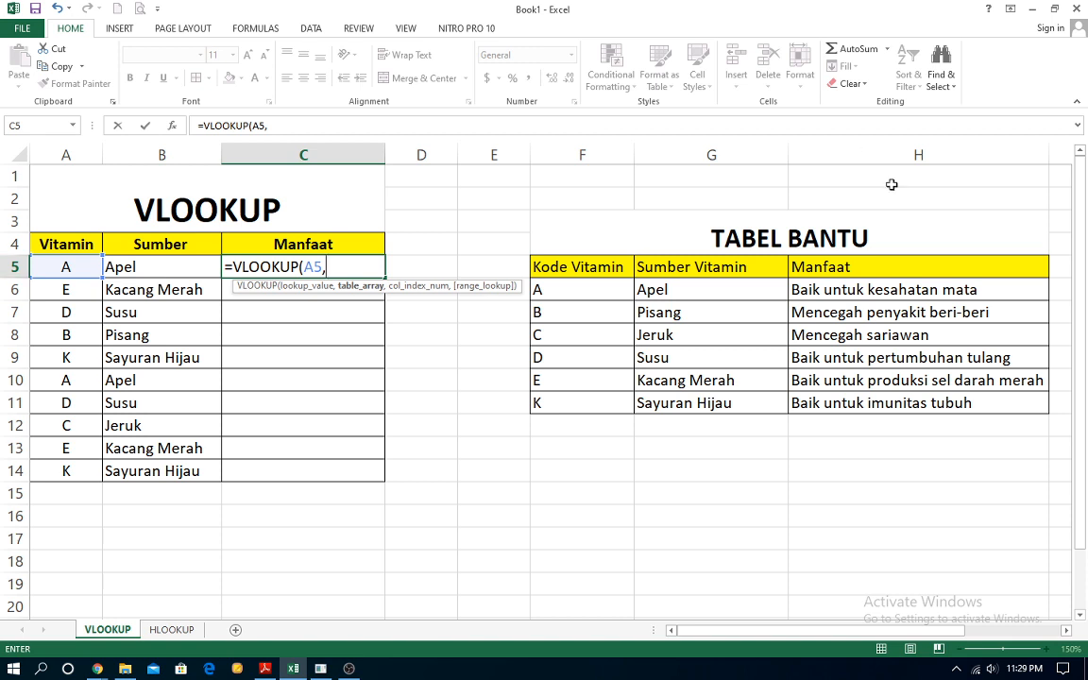
{"action": "left_click_drag", "start_coordinate": [563, 288], "coordinate": [921, 406]}
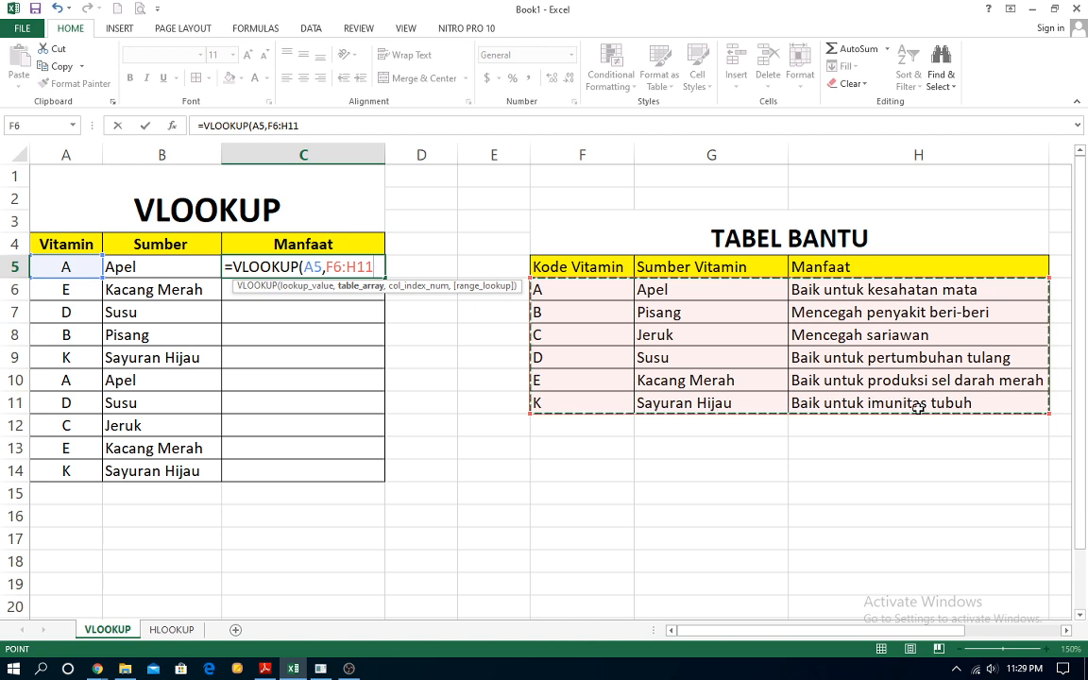
{"action": "key", "text": "F4"}
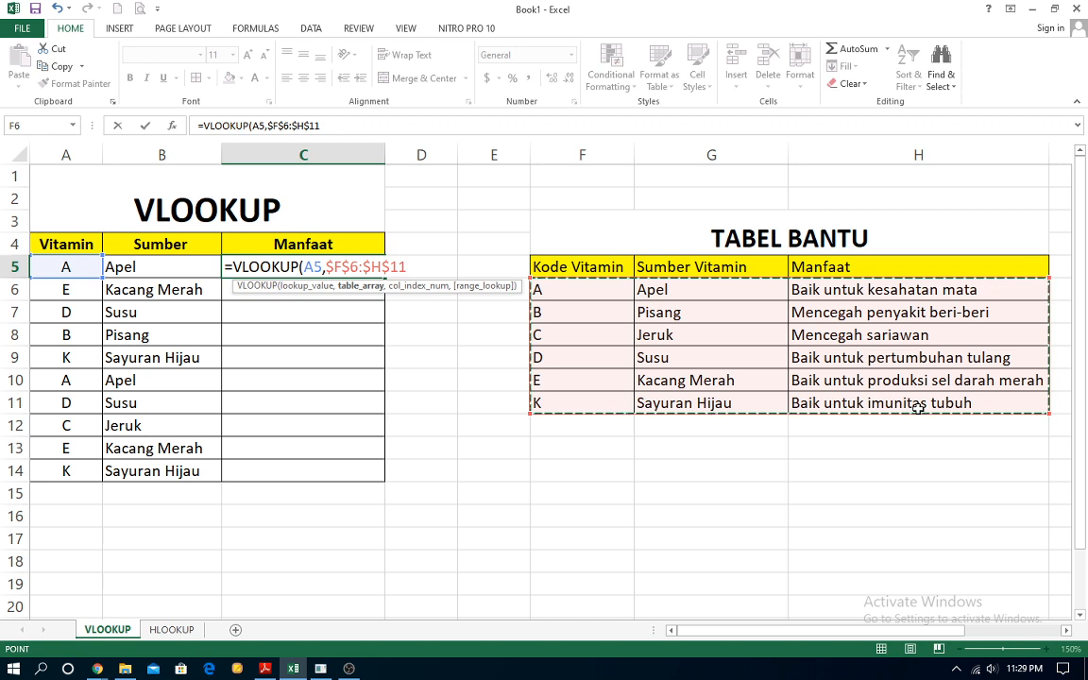
- Complete the C5 VLOOKUP formula with column index 3 and FALSE for an exact match
{"action": "type", "text": ","}
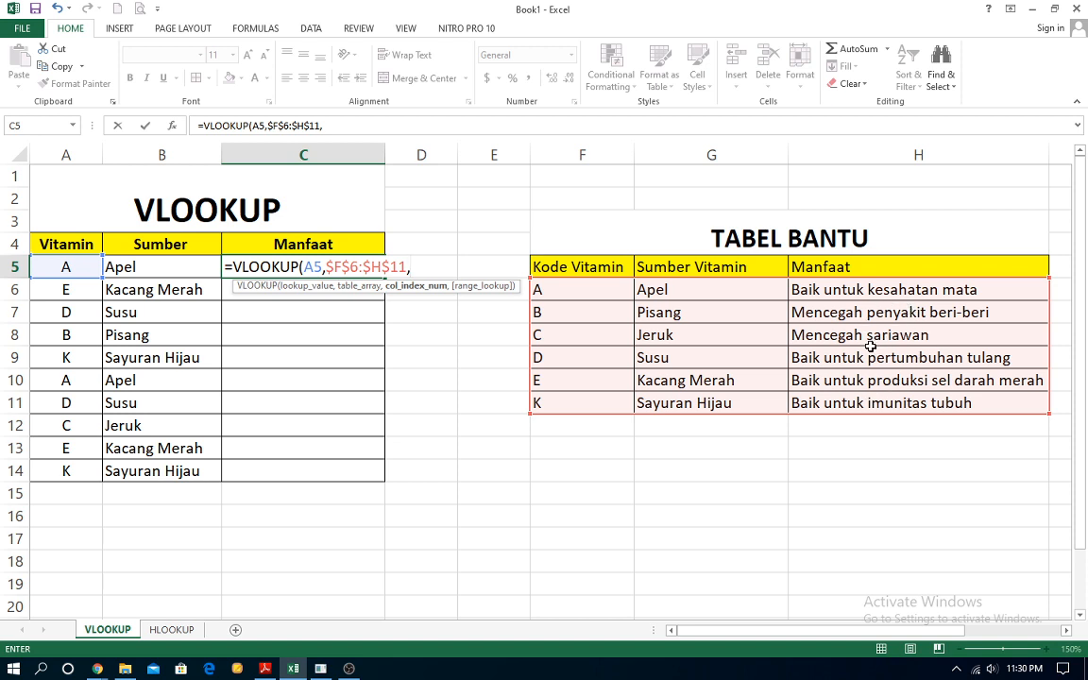
{"action": "type", "text": ","}
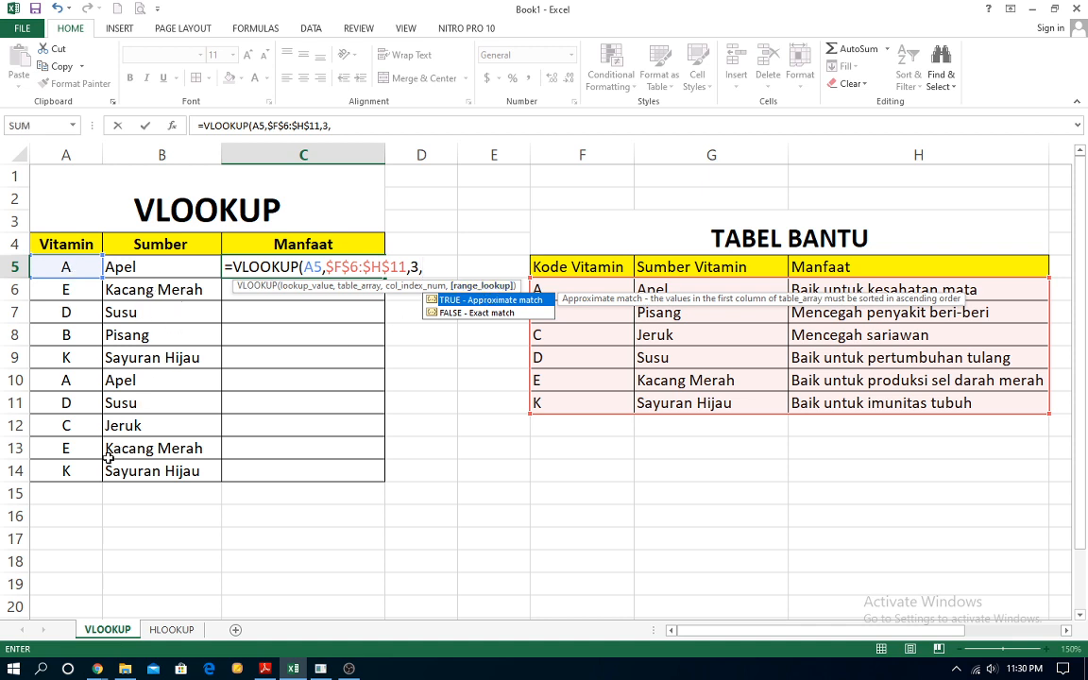
{"action": "left_click", "coordinate": [469, 313]}
{"action": "double_click", "coordinate": [469, 312]}
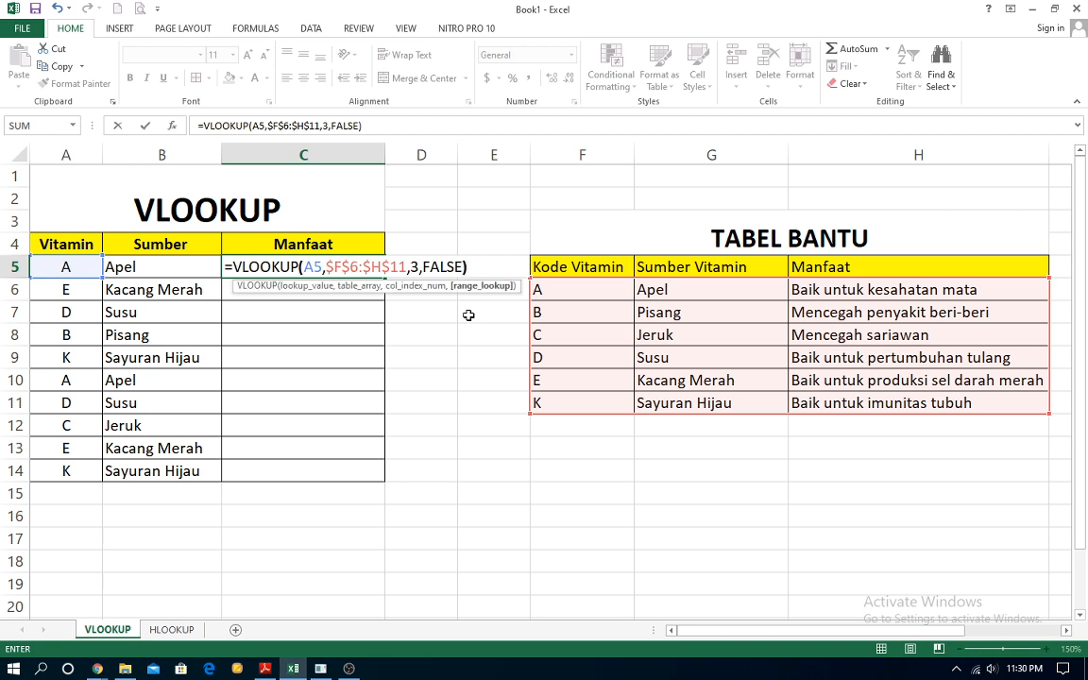
{"action": "type", "text": ")"}
{"action": "key", "text": "Return"}
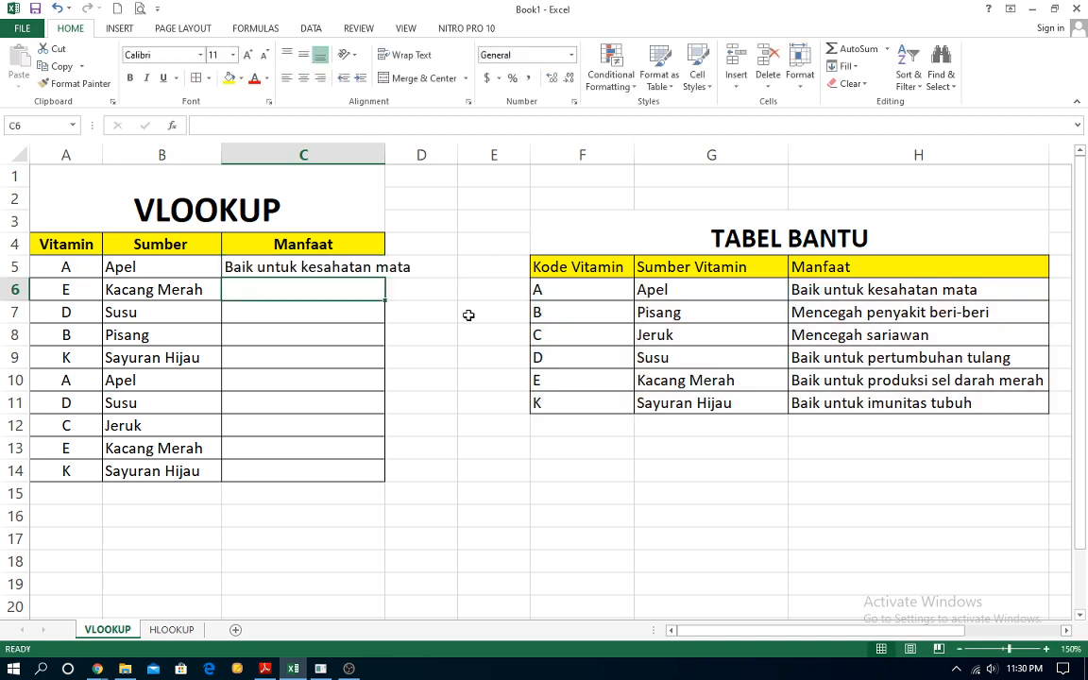
- Widen the Manfaat column C to leave ample room for the C5 text
{"action": "left_click", "coordinate": [380, 266]}
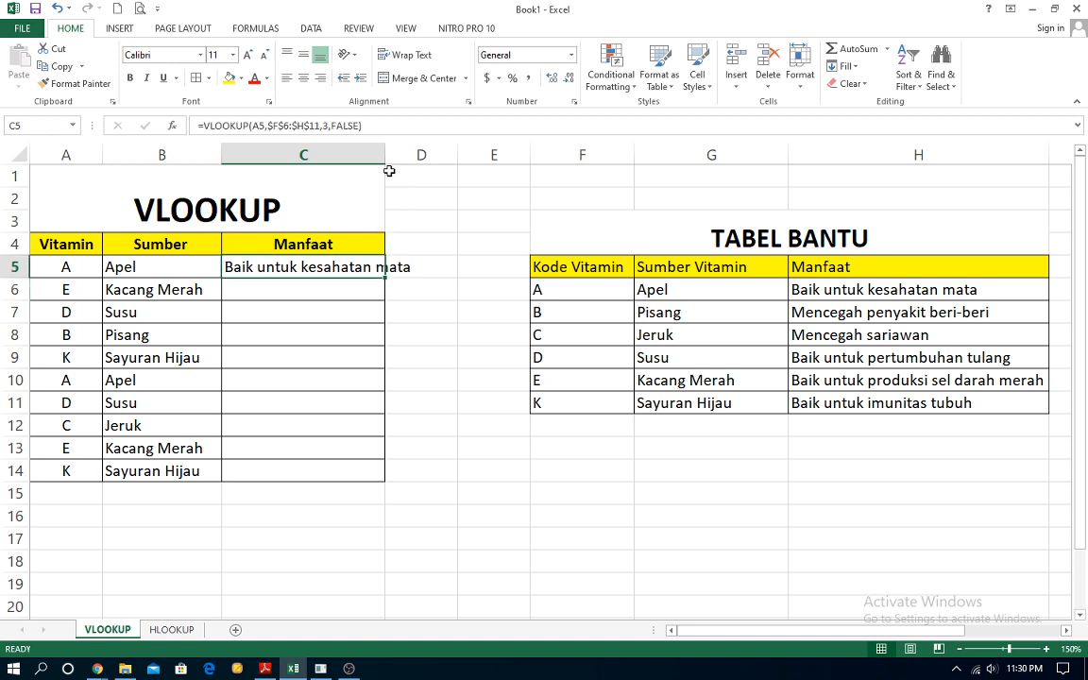
{"action": "left_click_drag", "start_coordinate": [385, 157], "coordinate": [412, 156]}
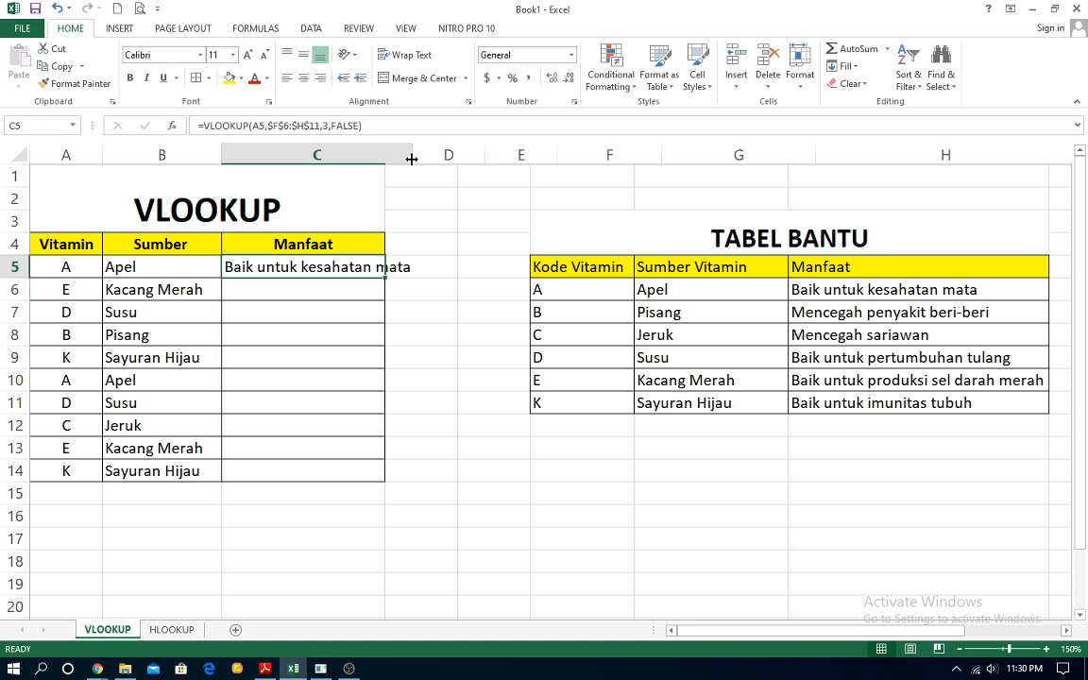
{"action": "left_click", "coordinate": [439, 245]}
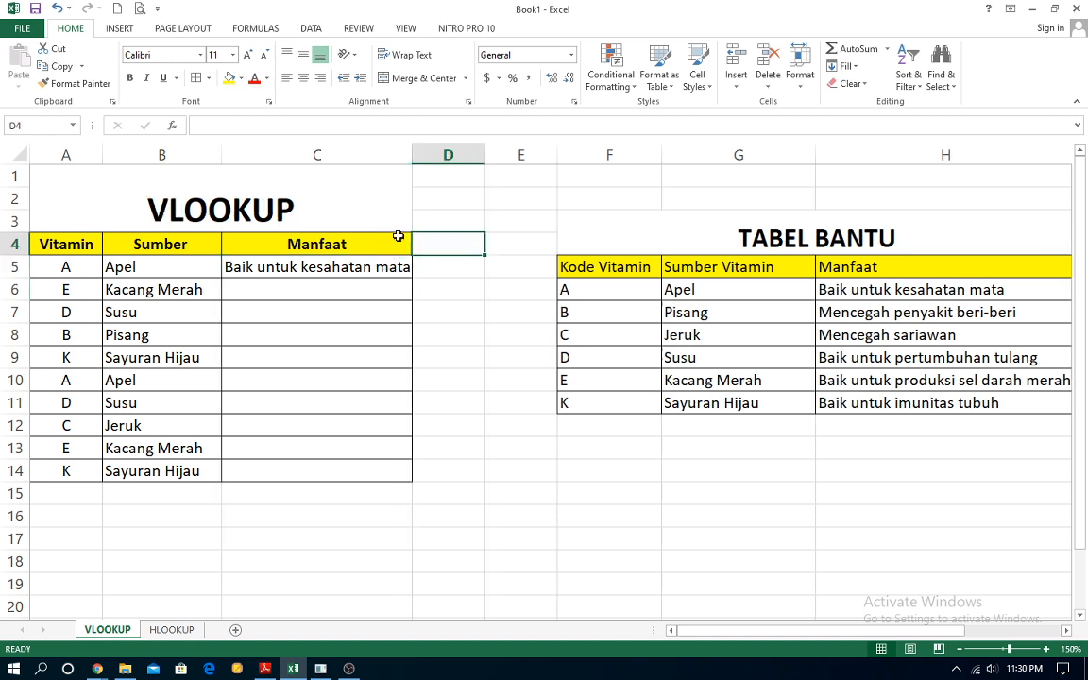
{"action": "left_click_drag", "start_coordinate": [410, 153], "coordinate": [460, 155]}
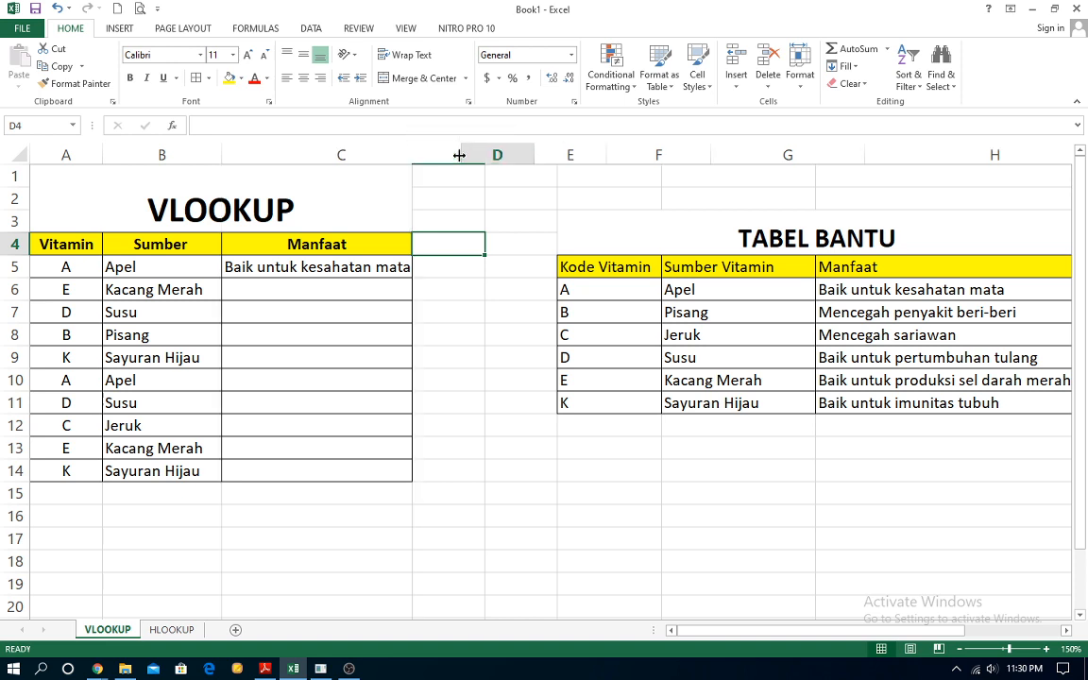
- Fill the C5 formula down through C14 and widen column C to fit the longest Manfaat text
{"action": "left_click", "coordinate": [448, 272]}
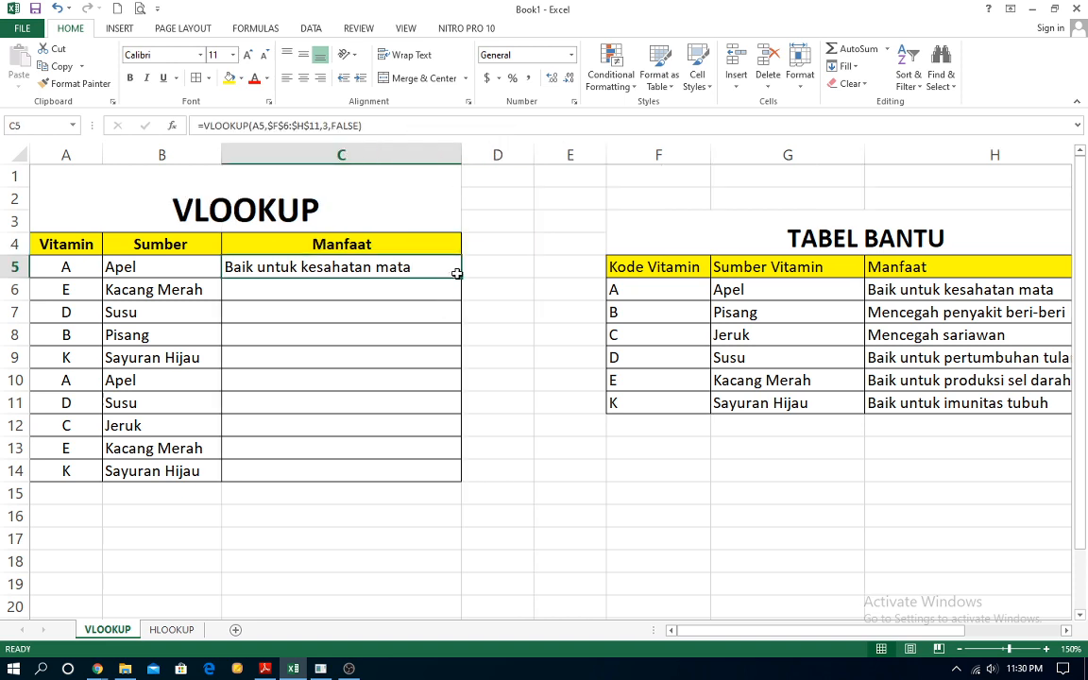
{"action": "left_click_drag", "start_coordinate": [461, 278], "coordinate": [448, 477]}
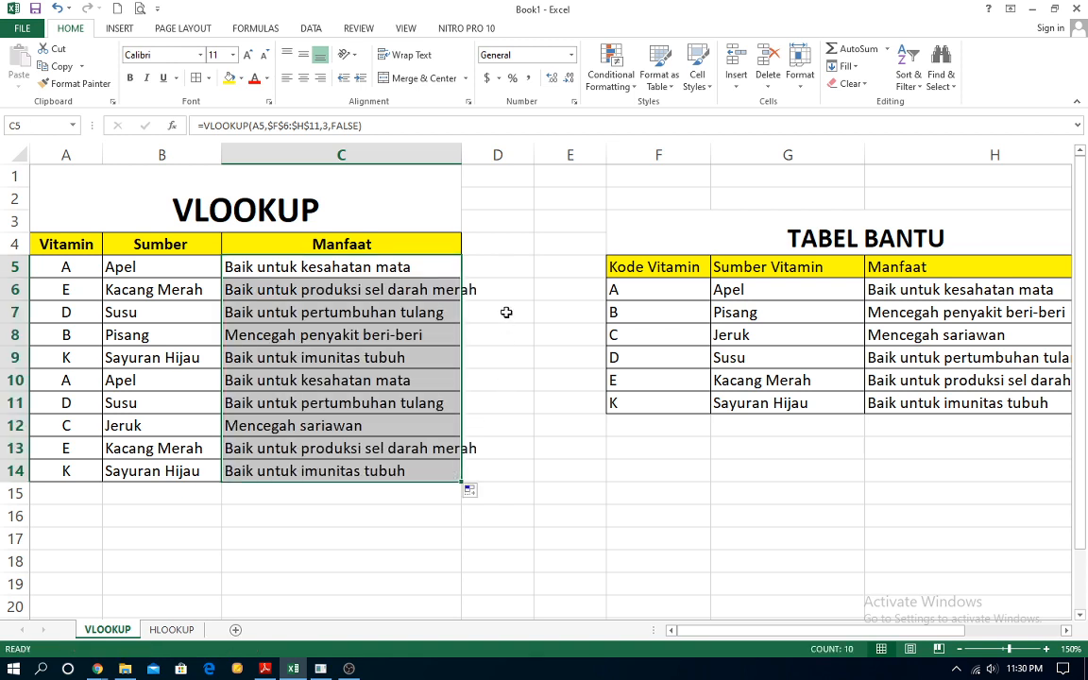
{"action": "left_click_drag", "start_coordinate": [462, 158], "coordinate": [483, 159]}
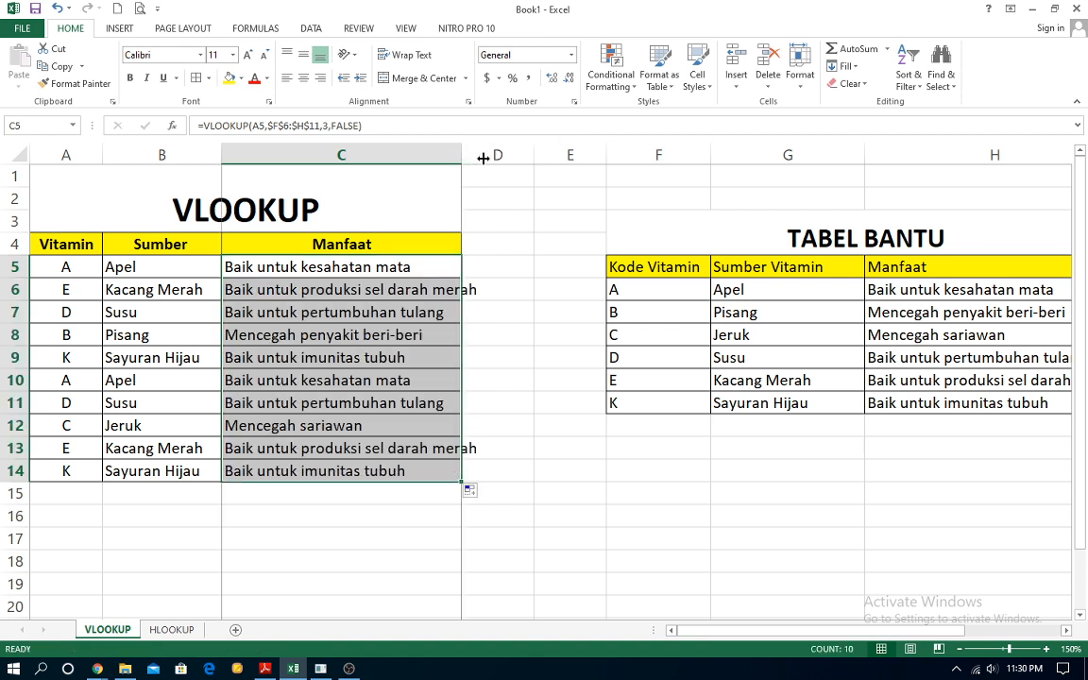
- Check vitamin E's Sumber and Manfaat results in row 6 against the E row of TABEL BANTU
{"action": "left_click", "coordinate": [104, 289]}
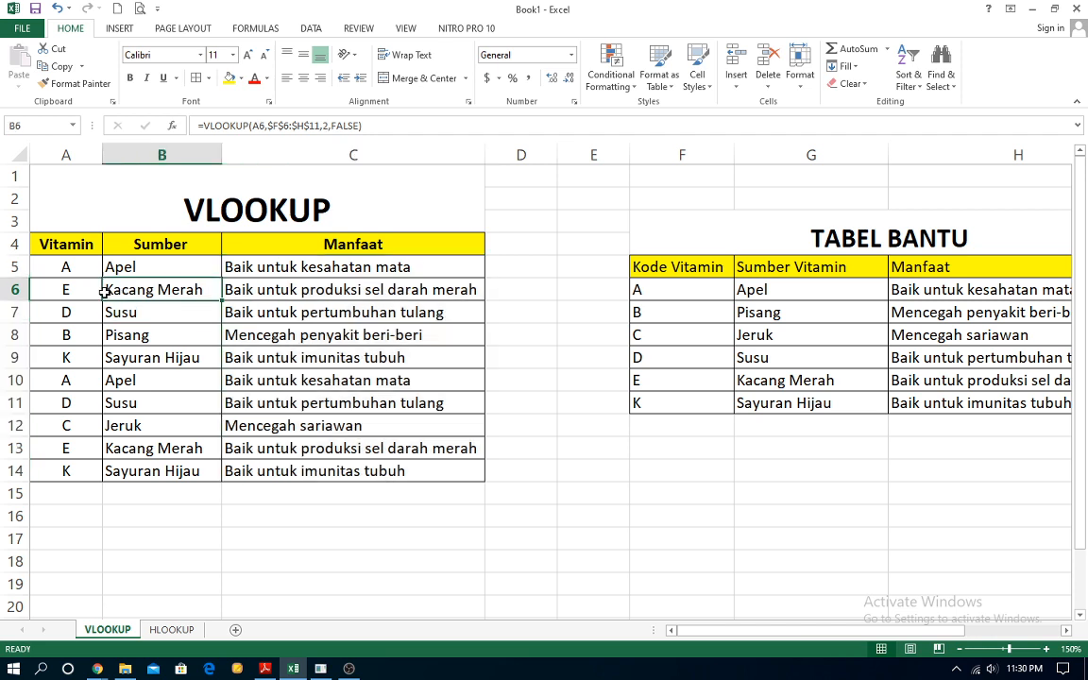
{"action": "left_click", "coordinate": [73, 289]}
{"action": "left_click", "coordinate": [170, 288]}
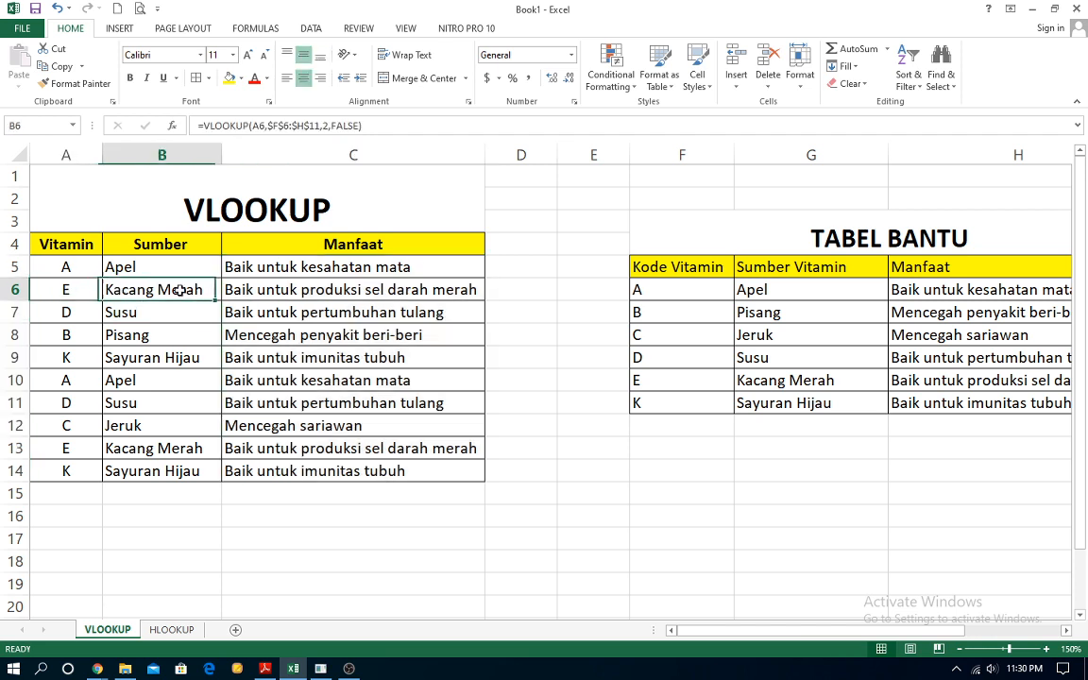
{"action": "left_click", "coordinate": [400, 293]}
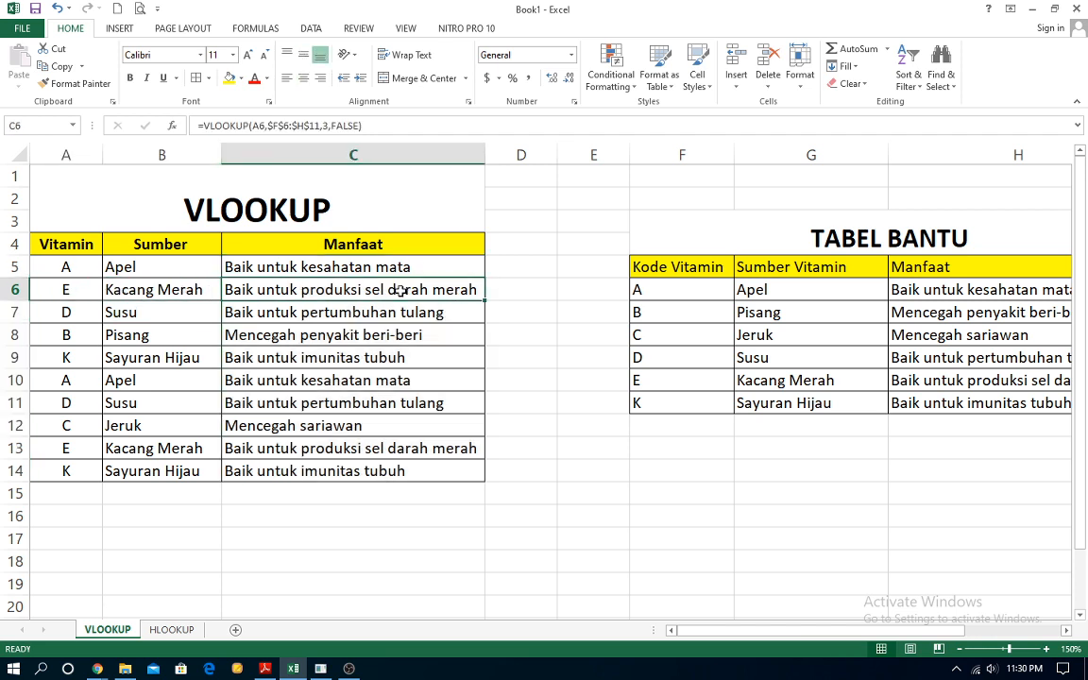
{"action": "left_click_drag", "start_coordinate": [759, 633], "coordinate": [817, 634]}
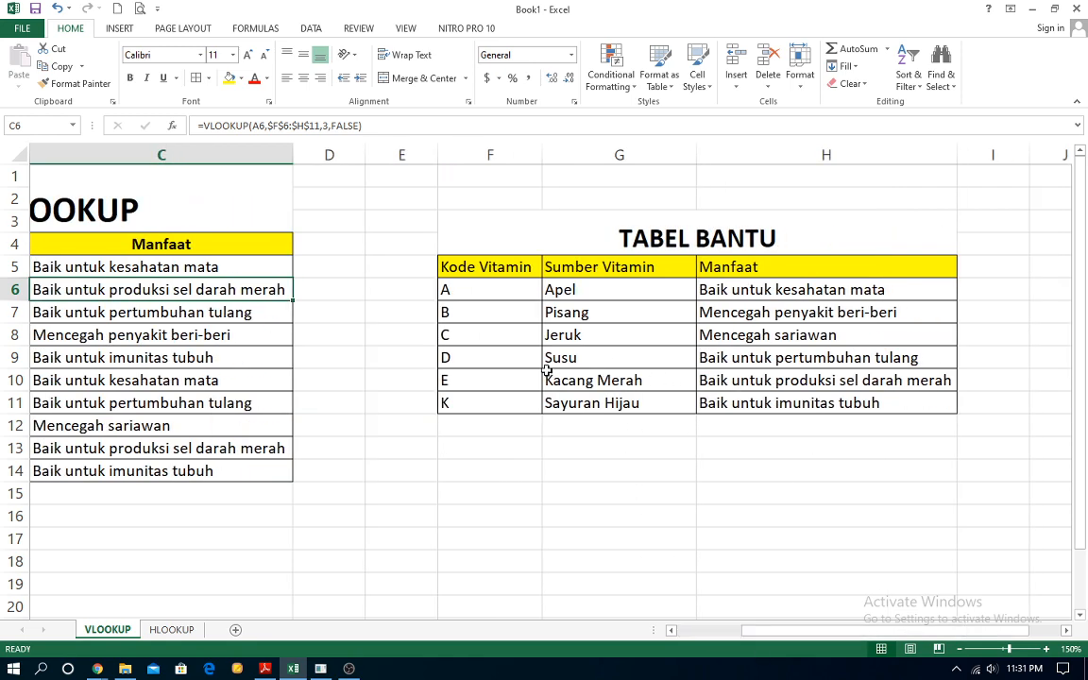
{"action": "left_click_drag", "start_coordinate": [507, 383], "coordinate": [811, 379]}
{"action": "left_click_drag", "start_coordinate": [790, 633], "coordinate": [671, 631]}
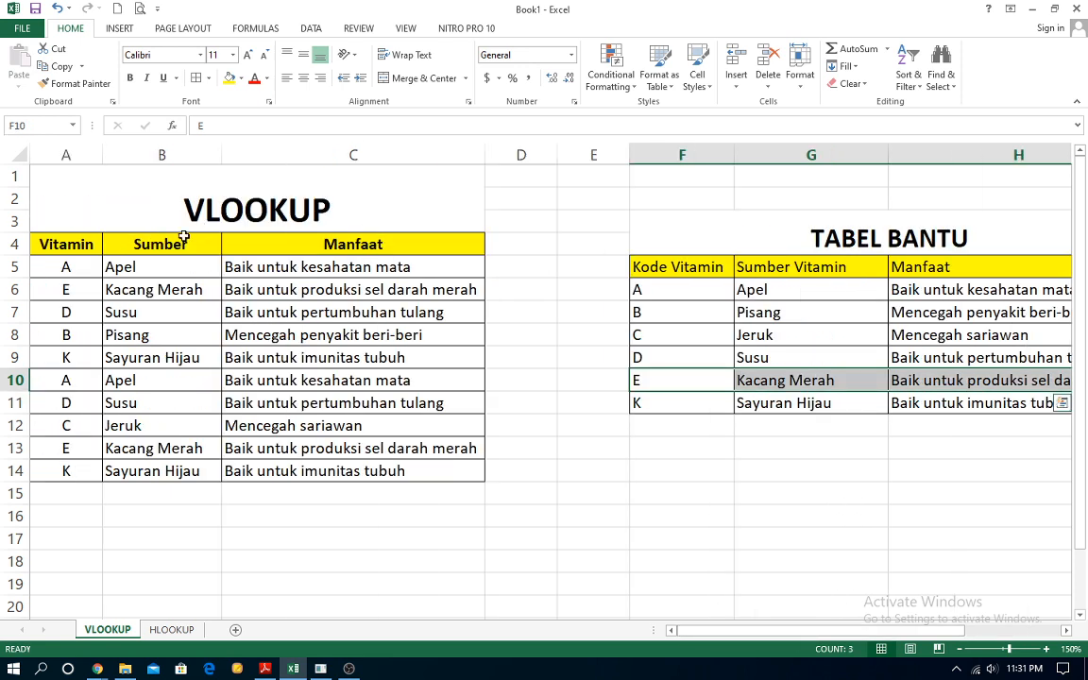
{"action": "left_click", "coordinate": [802, 326]}
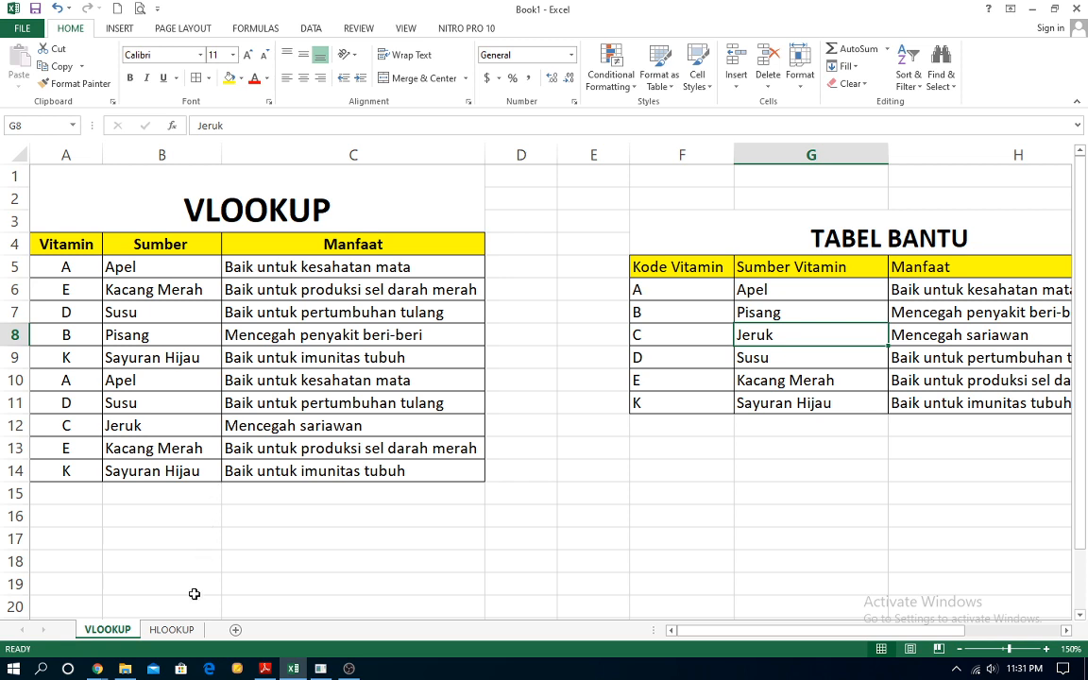
- Check the empty Vitamin column on the HLOOKUP sheet, and copy the vitamin codes in A5:A14 of the VLOOKUP sheet
{"action": "left_click", "coordinate": [188, 631]}
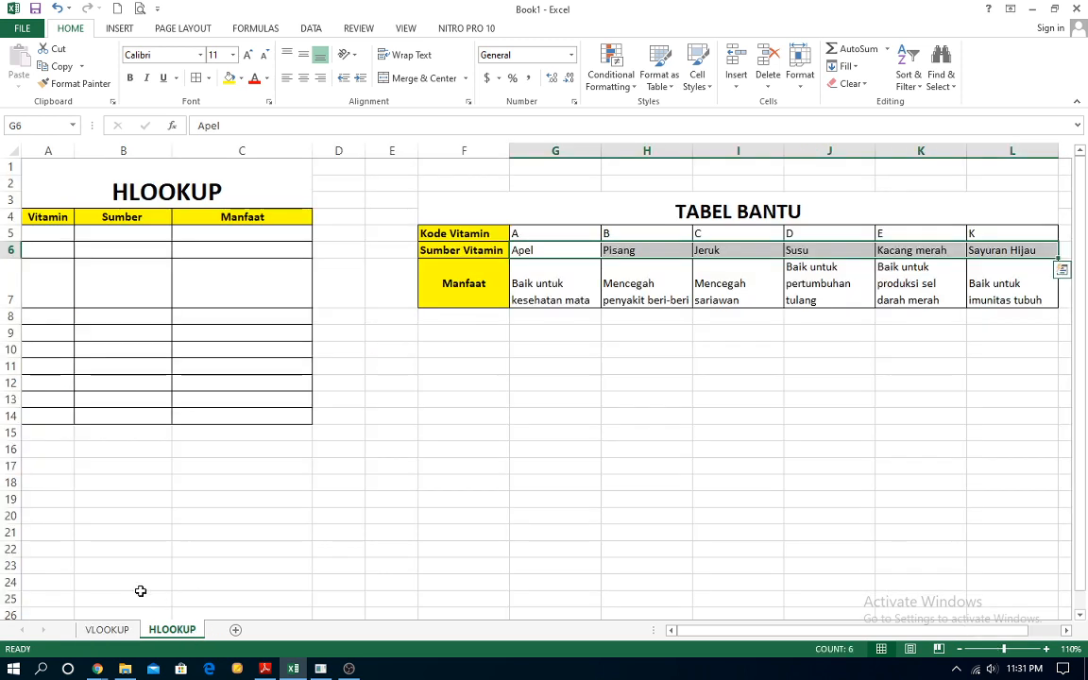
{"action": "left_click", "coordinate": [44, 231]}
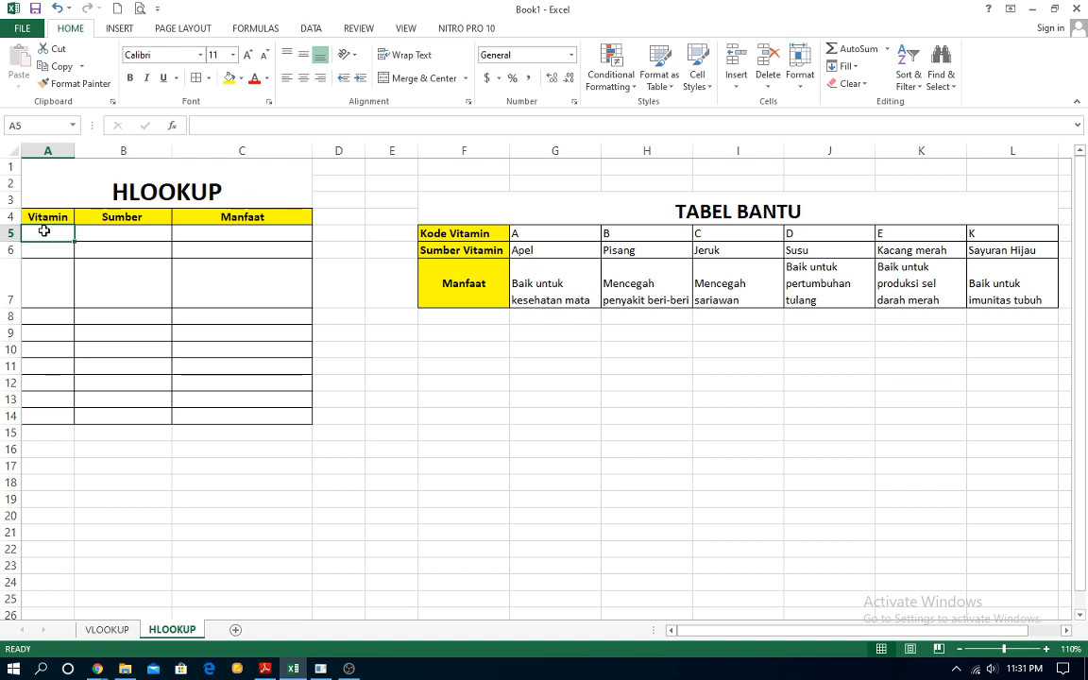
{"action": "left_click", "coordinate": [114, 630]}
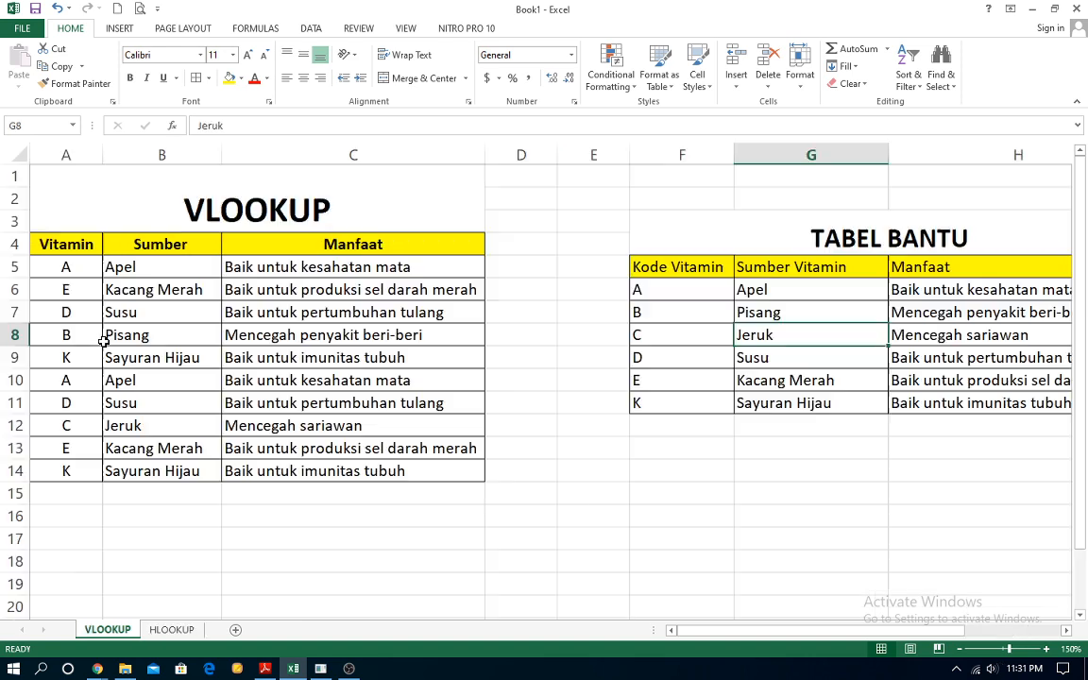
{"action": "left_click_drag", "start_coordinate": [53, 271], "coordinate": [61, 470]}
{"action": "right_click", "coordinate": [62, 469]}
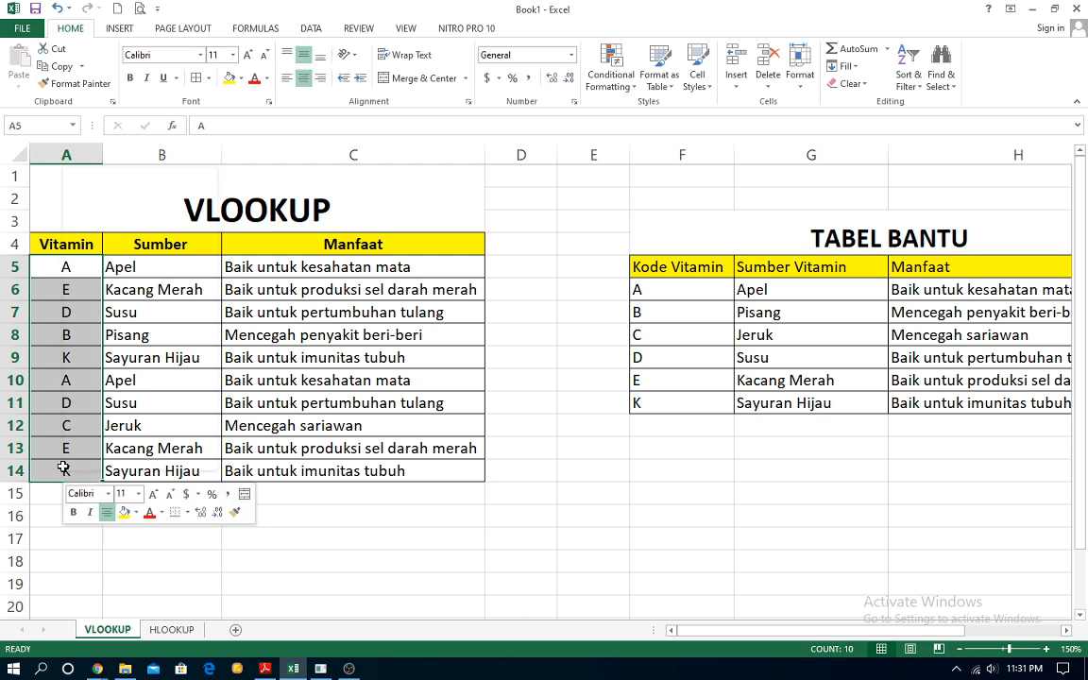
{"action": "left_click", "coordinate": [97, 195]}
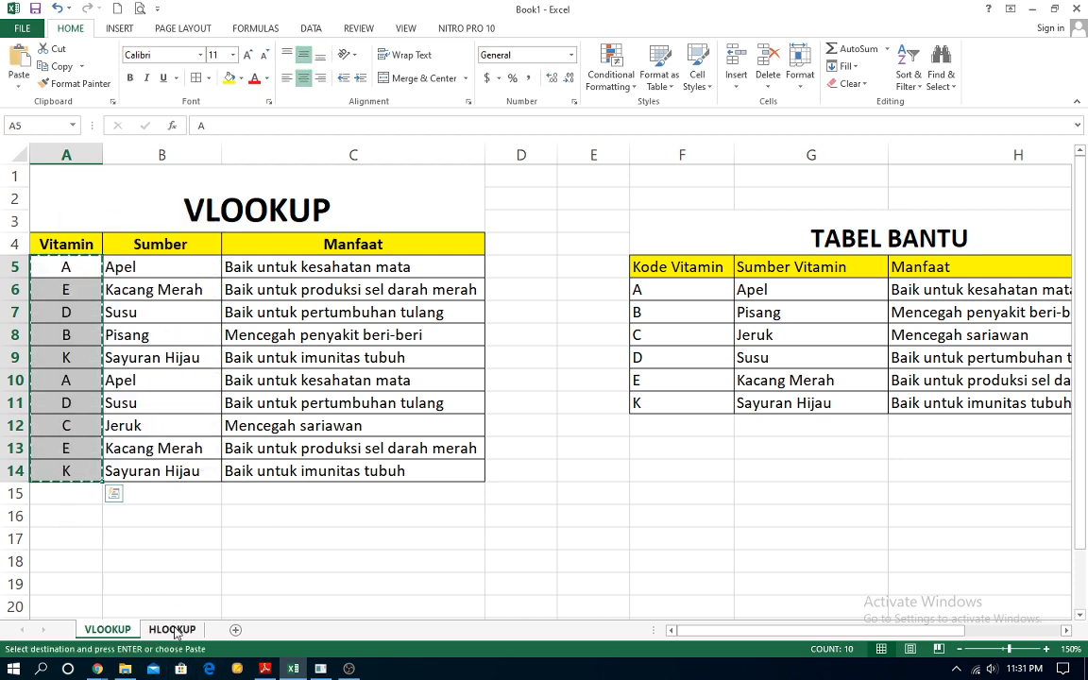
- Paste the copied vitamin codes into A5:A14 of the HLOOKUP sheet's Vitamin column
{"action": "left_click", "coordinate": [175, 630]}
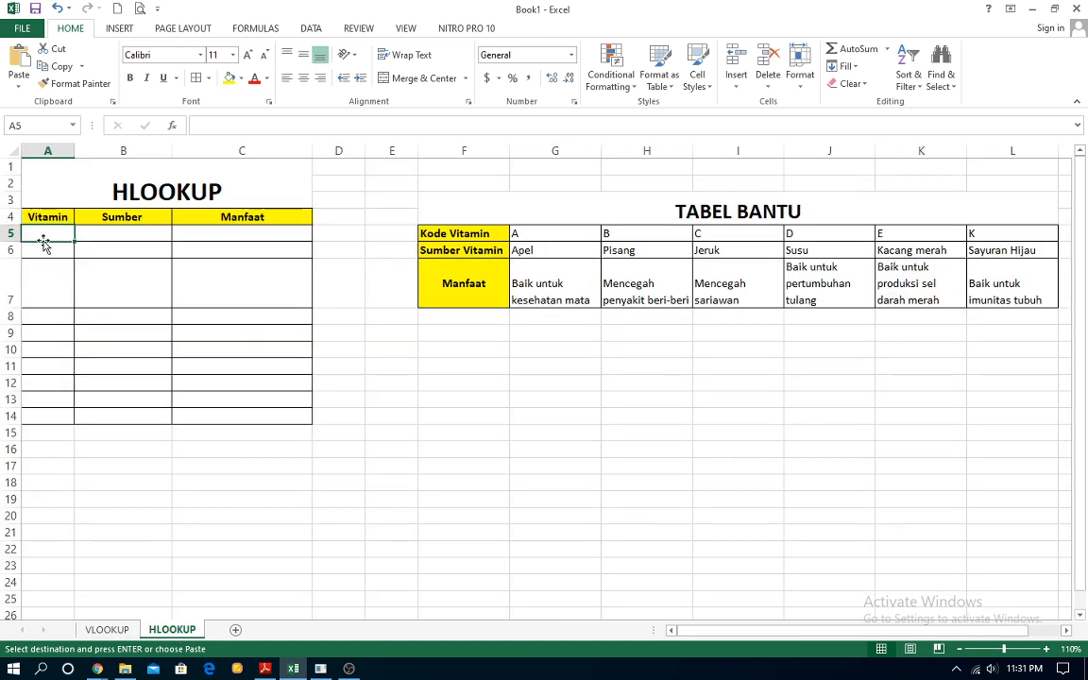
{"action": "left_click_drag", "start_coordinate": [44, 234], "coordinate": [40, 413]}
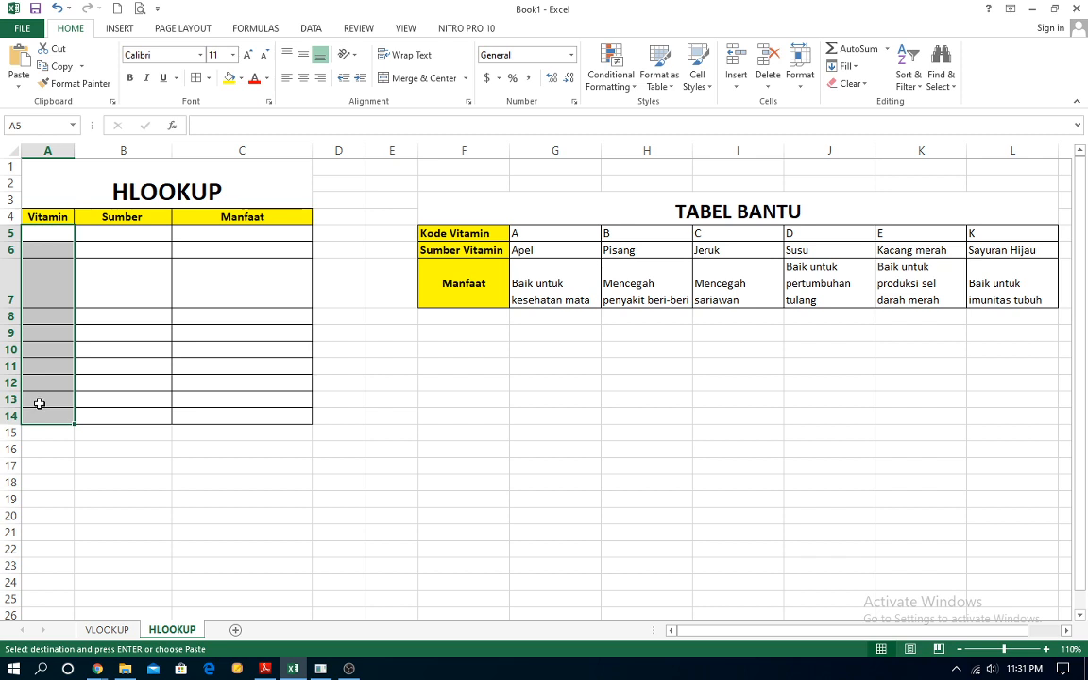
{"action": "key", "text": "ctrl+v"}
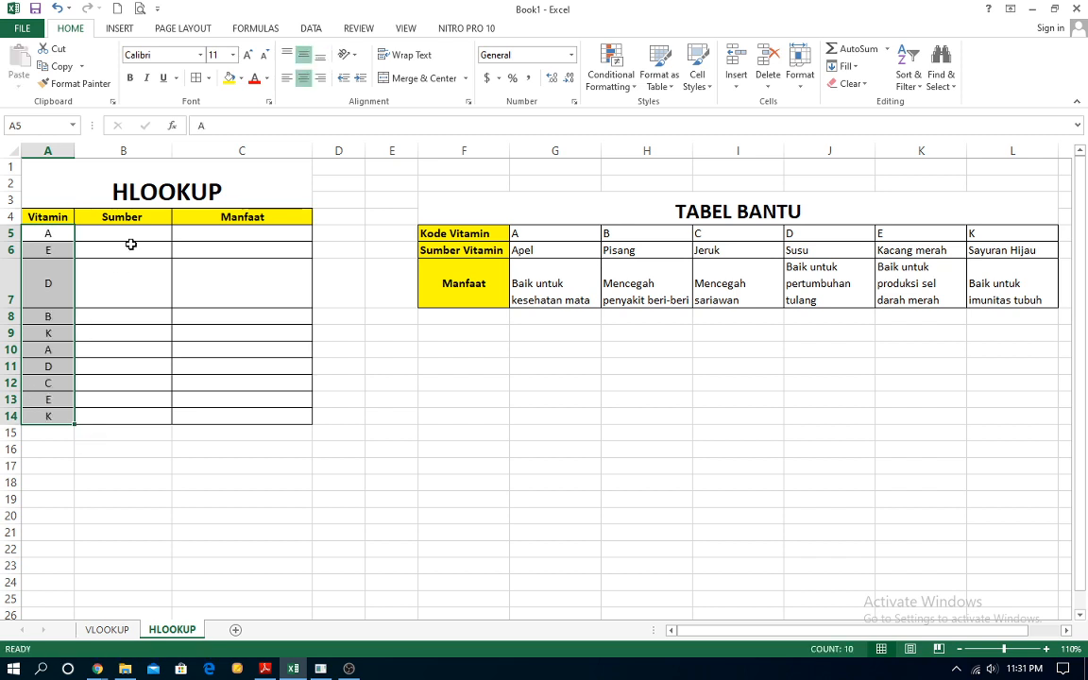
{"action": "left_click", "coordinate": [129, 230]}
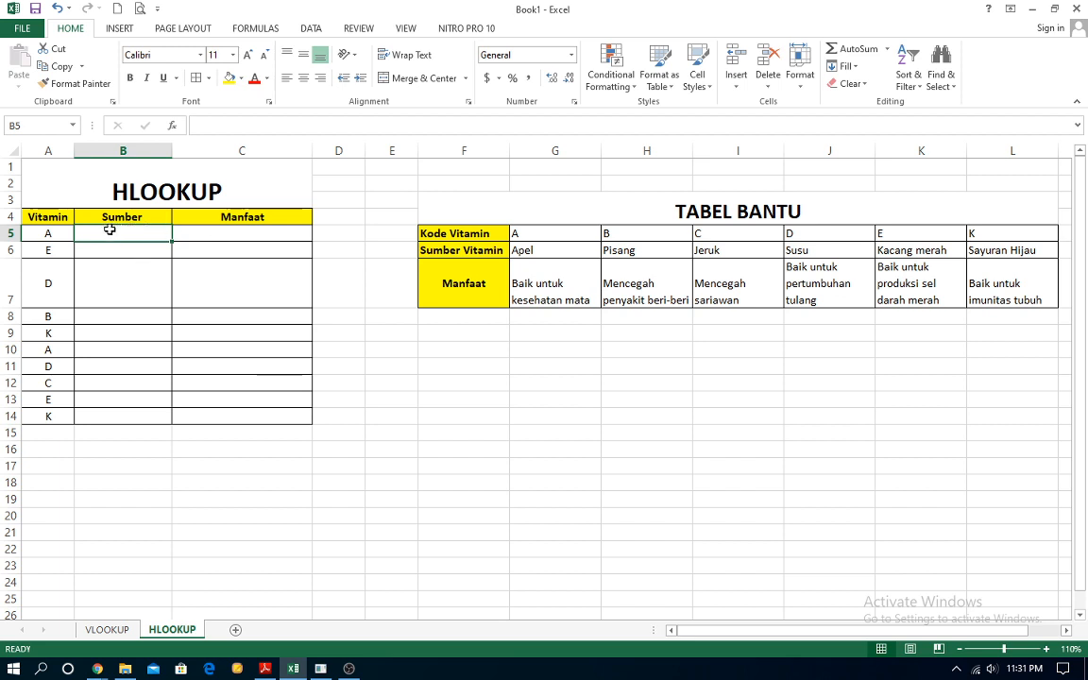
- Clear the Sumber and Manfaat formulas in B5:C14 on the VLOOKUP sheet
{"action": "left_click", "coordinate": [102, 630]}
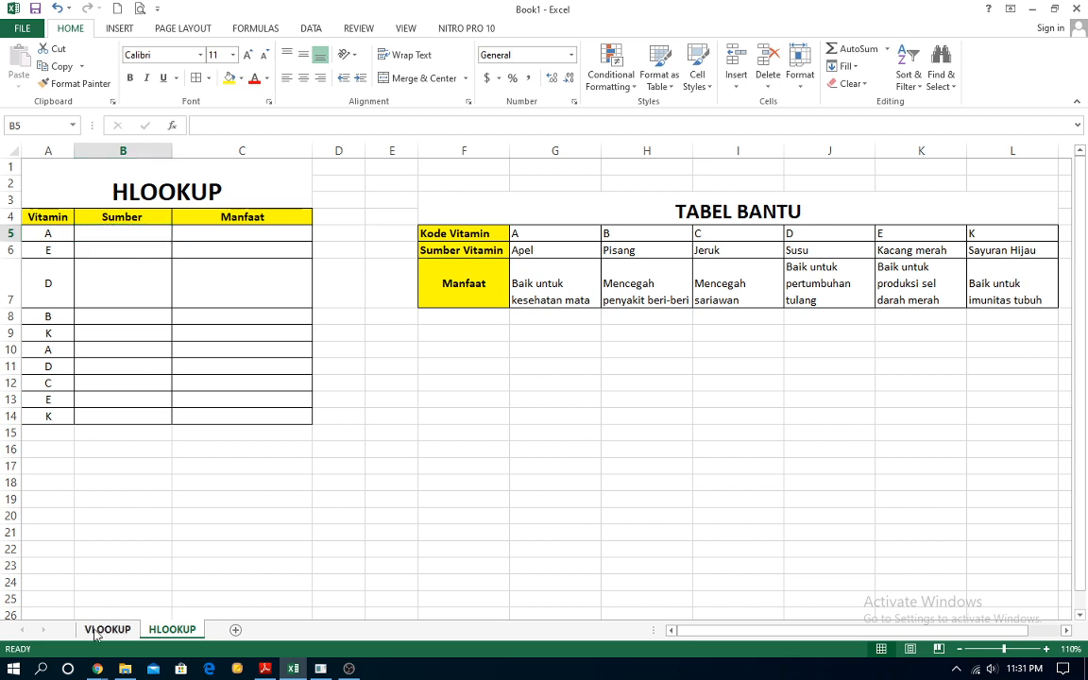
{"action": "left_click", "coordinate": [524, 398]}
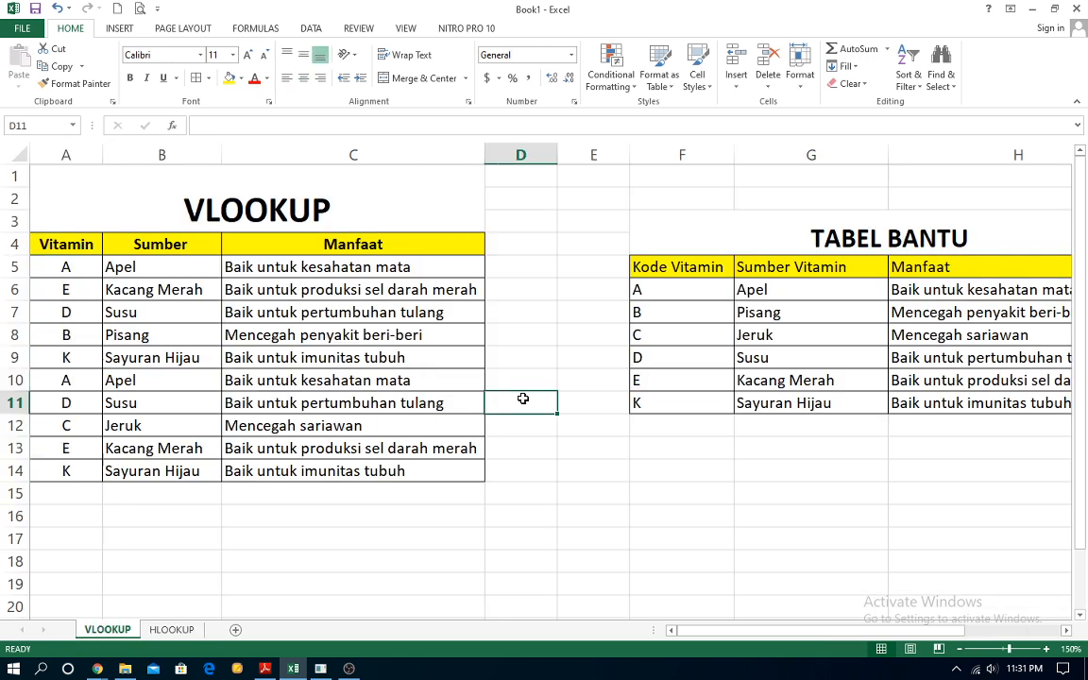
{"action": "left_click", "coordinate": [149, 273]}
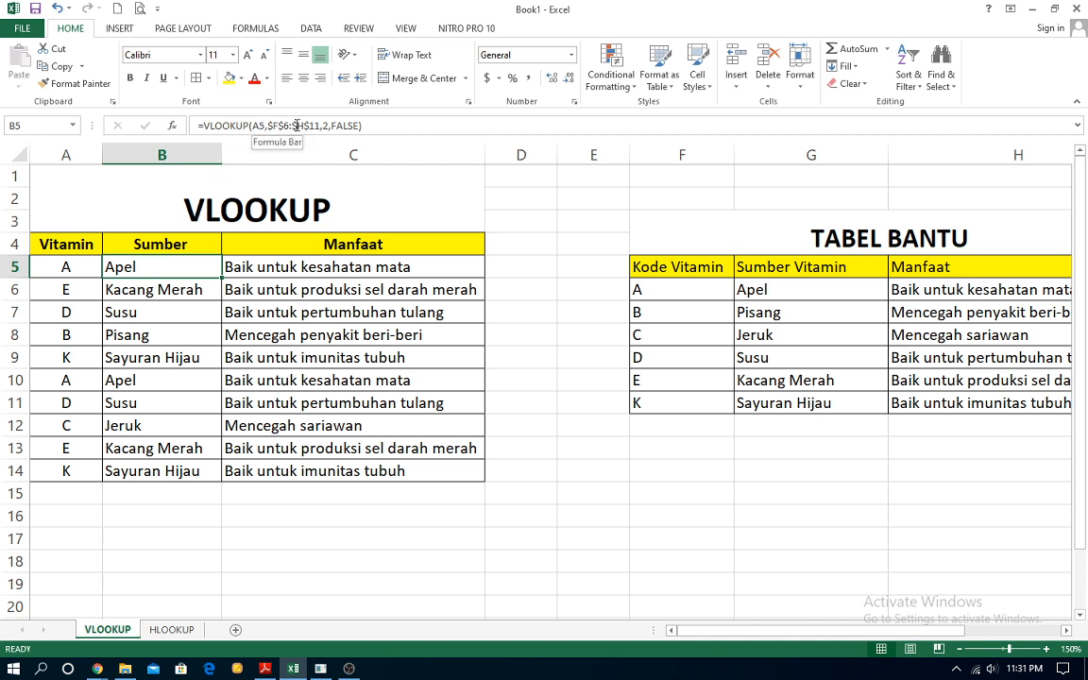
{"action": "left_click_drag", "start_coordinate": [150, 270], "coordinate": [313, 475]}
{"action": "right_click", "coordinate": [310, 444]}
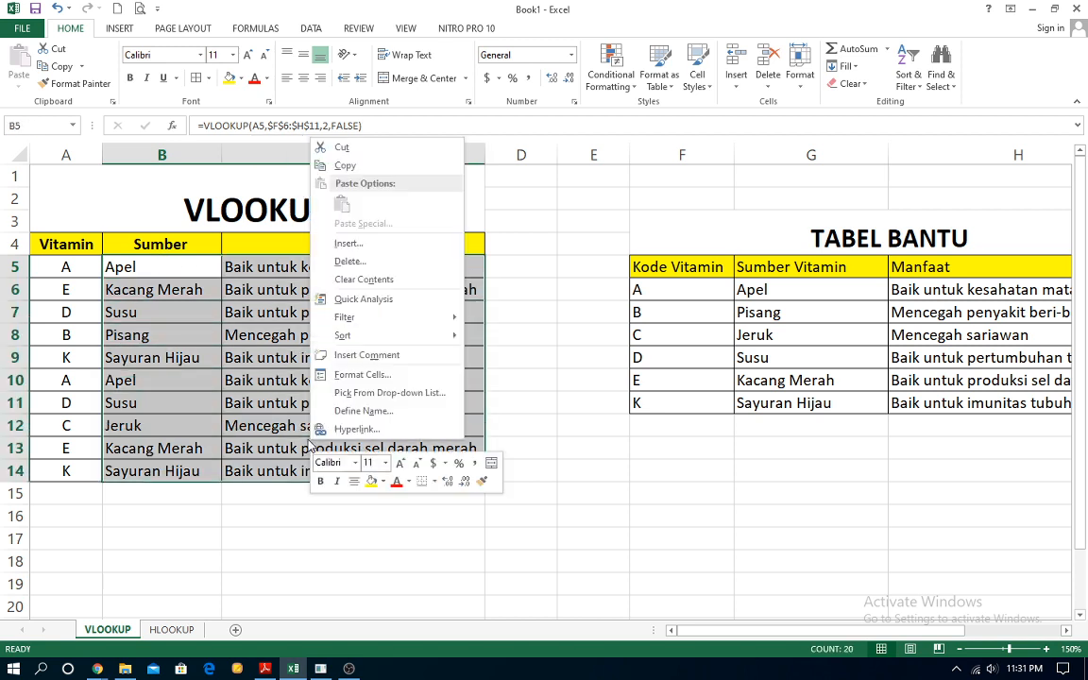
{"action": "left_click", "coordinate": [349, 280]}
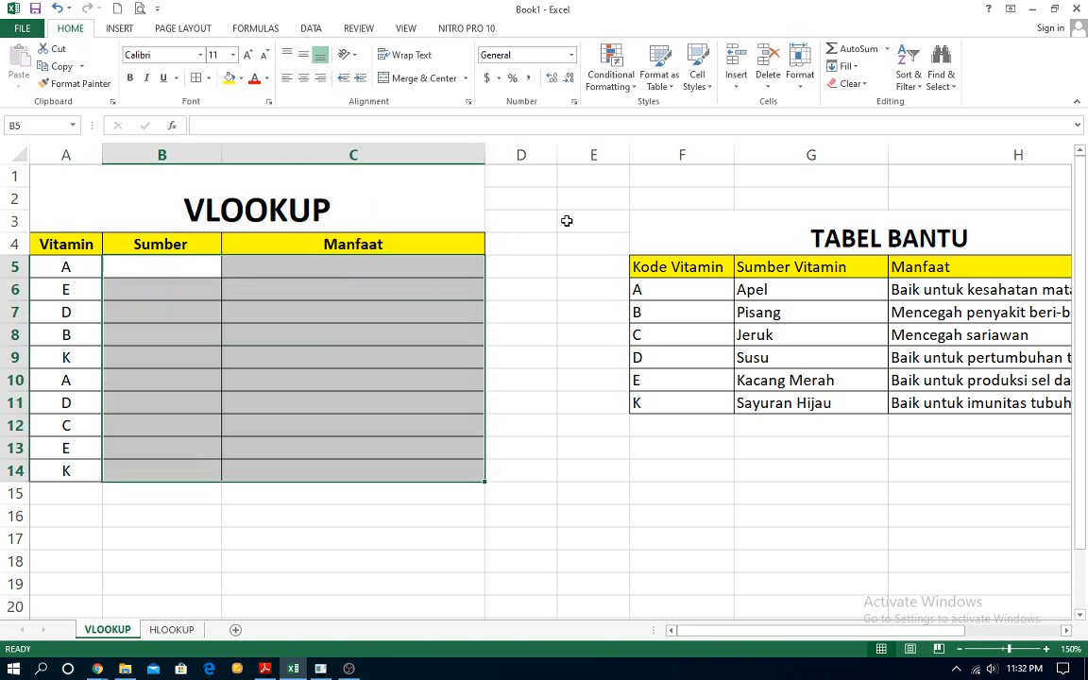
{"action": "left_click", "coordinate": [576, 214]}
- Name the TABEL BANTU data range F6:H11 on the VLOOKUP sheet TABEL
{"action": "left_click", "coordinate": [164, 267]}
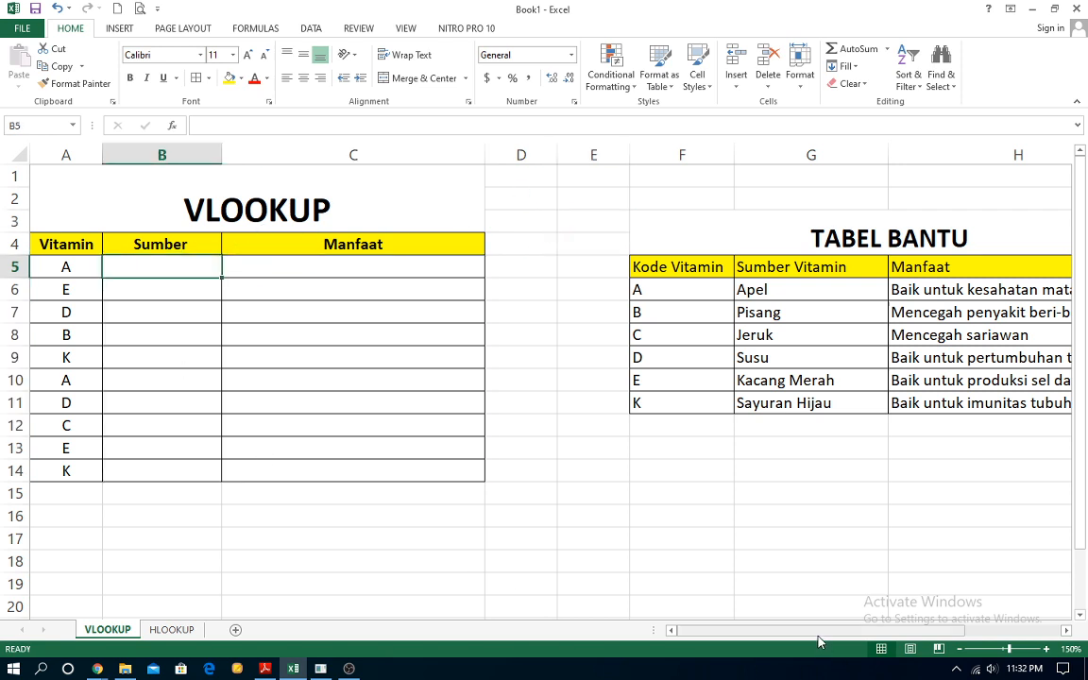
{"action": "left_click_drag", "start_coordinate": [871, 631], "coordinate": [890, 638]}
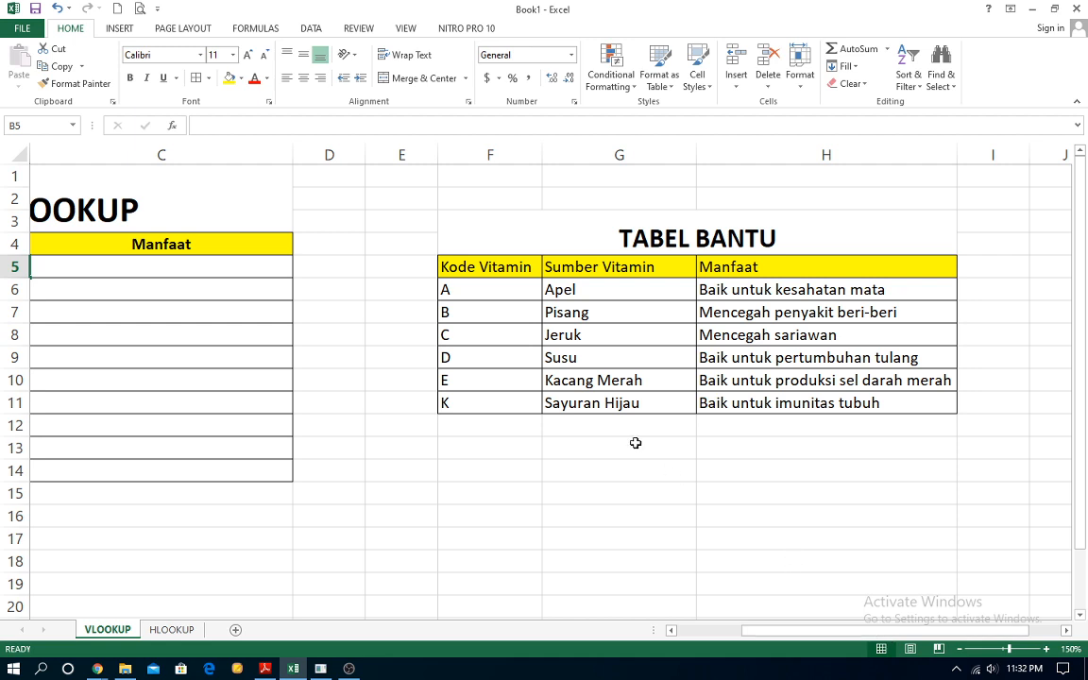
{"action": "left_click_drag", "start_coordinate": [485, 291], "coordinate": [777, 400]}
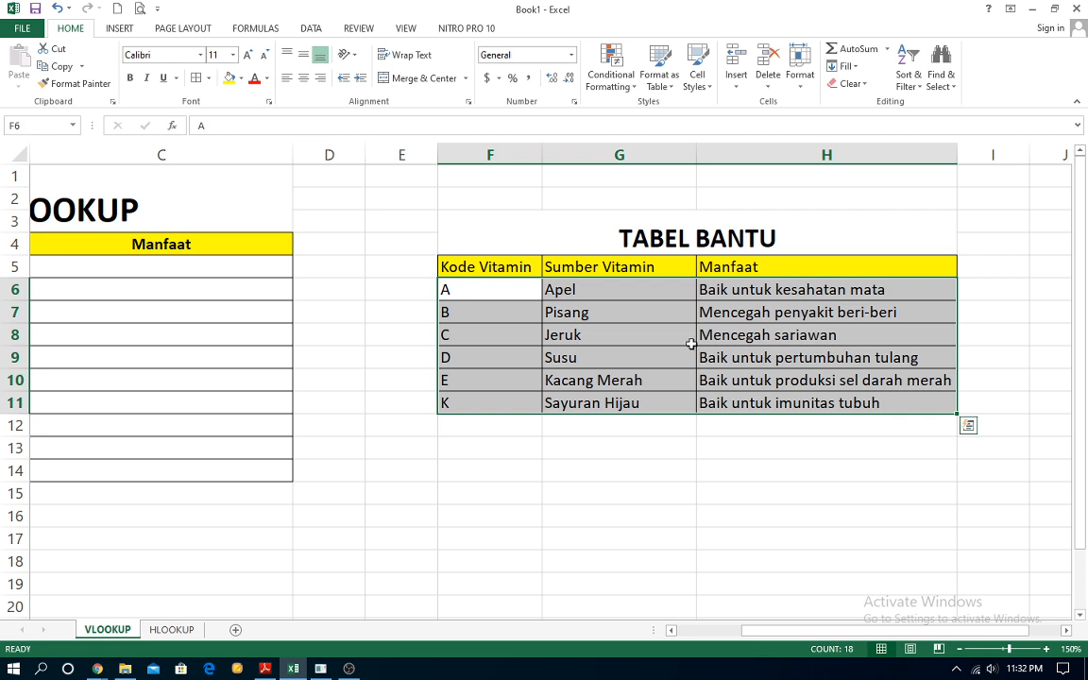
{"action": "left_click", "coordinate": [16, 126]}
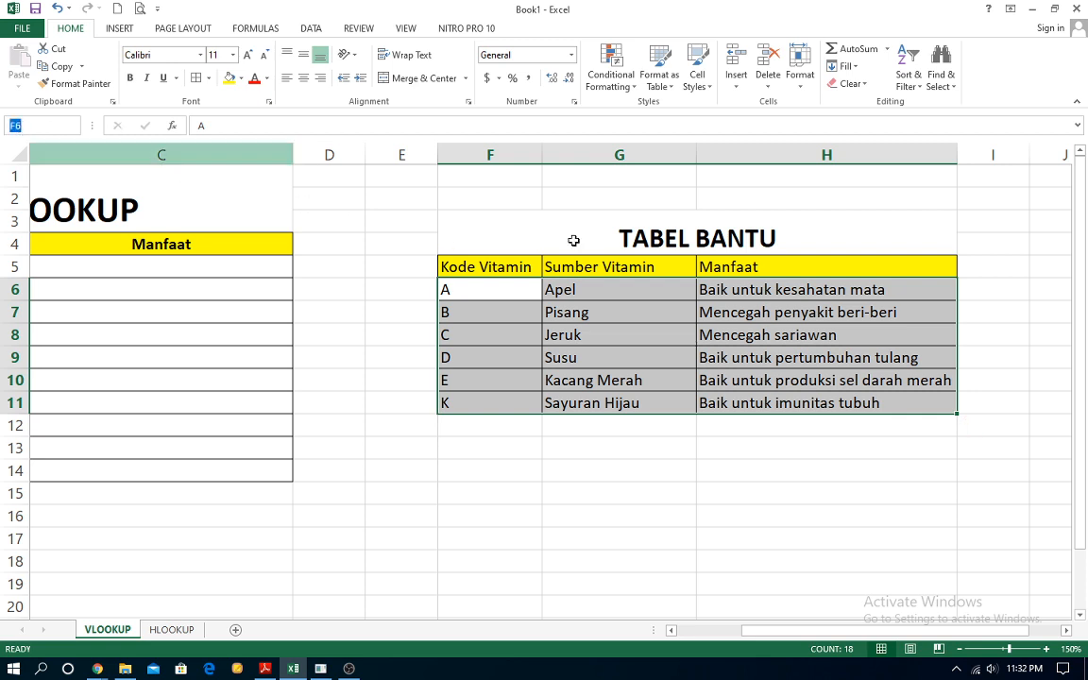
{"action": "left_click", "coordinate": [9, 124]}
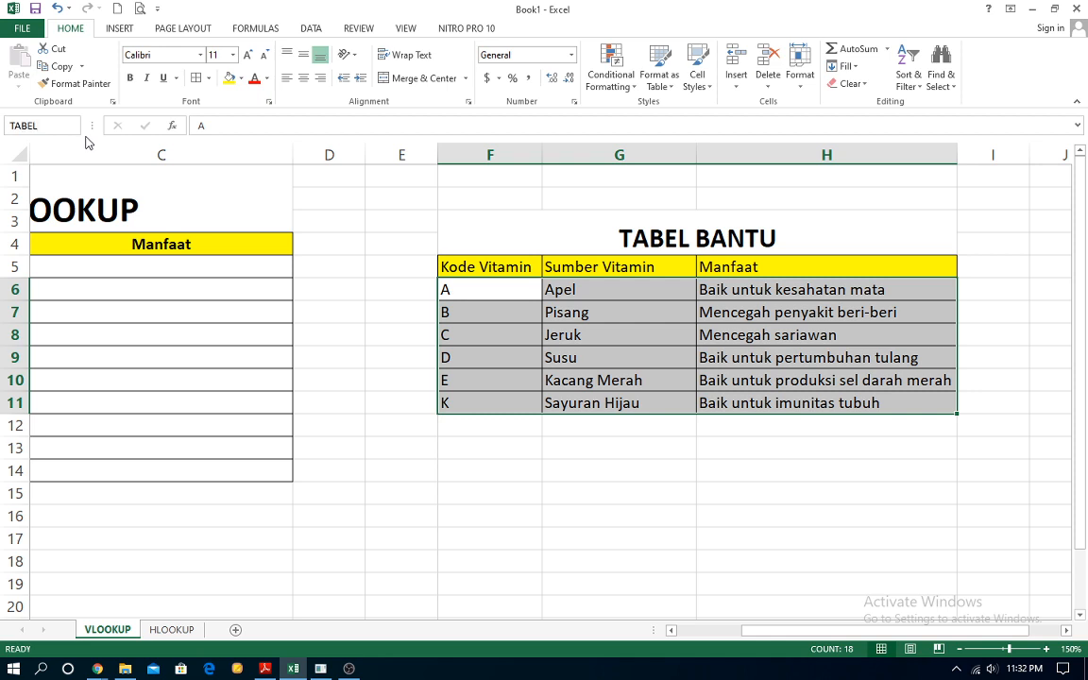
{"action": "key", "text": "Return"}
- Check that reselecting the TABEL BANTU data F6:H11 shows its range name TABEL
{"action": "left_click_drag", "start_coordinate": [771, 631], "coordinate": [687, 633]}
{"action": "left_click", "coordinate": [128, 266]}
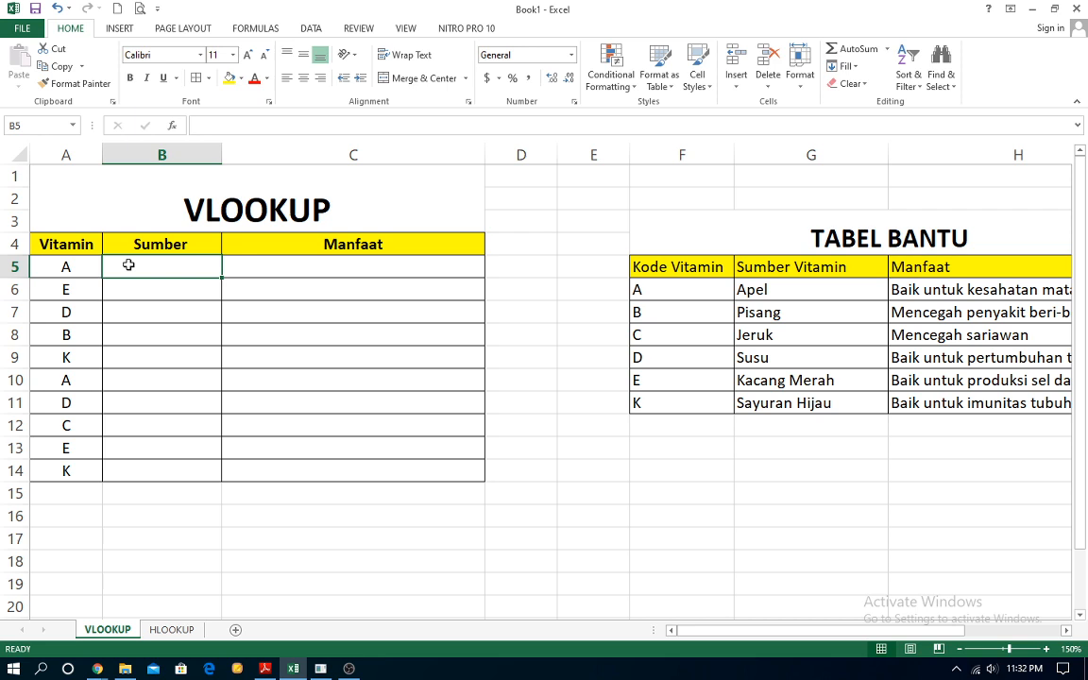
{"action": "left_click_drag", "start_coordinate": [669, 293], "coordinate": [976, 400]}
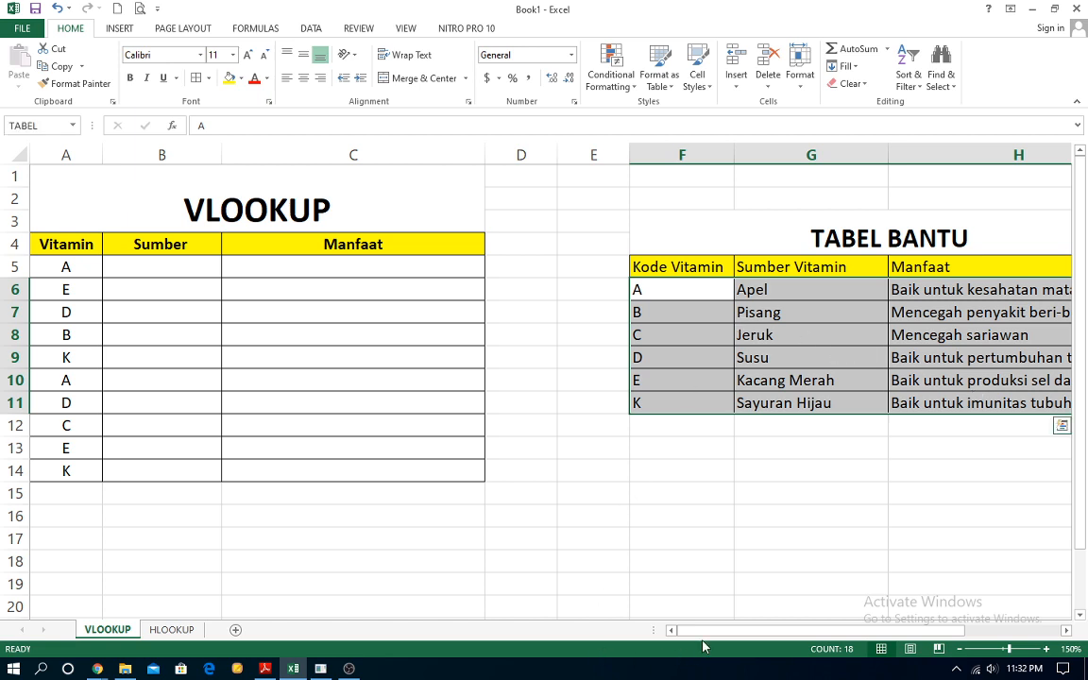
{"action": "left_click_drag", "start_coordinate": [705, 631], "coordinate": [770, 632]}
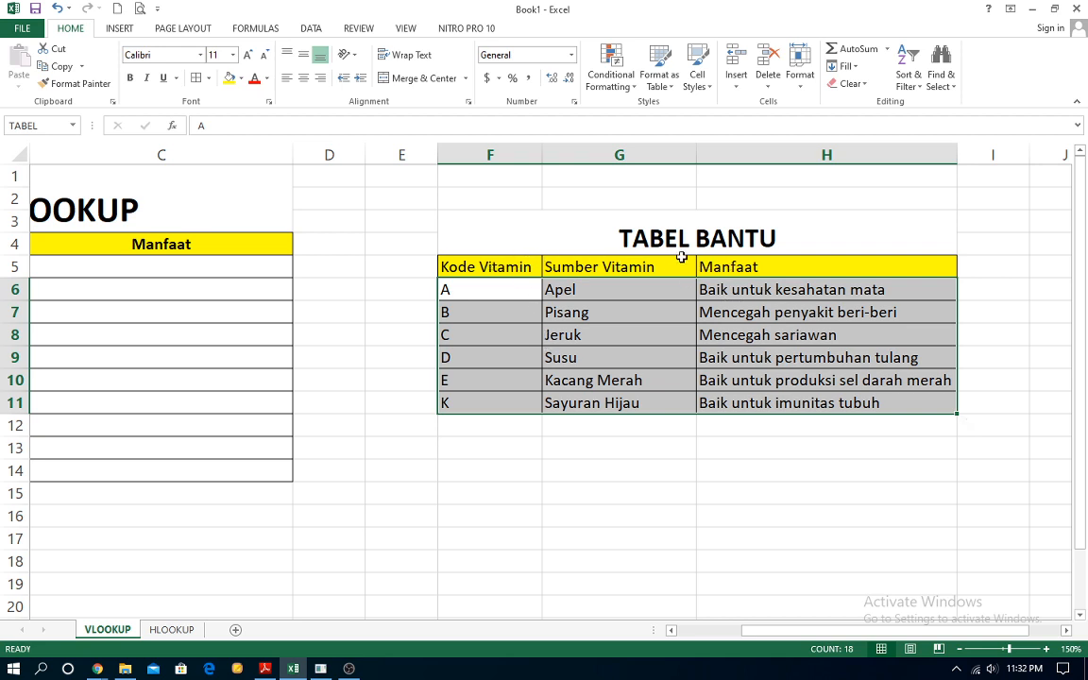
{"action": "double_click", "coordinate": [477, 289]}
{"action": "left_click", "coordinate": [720, 331]}
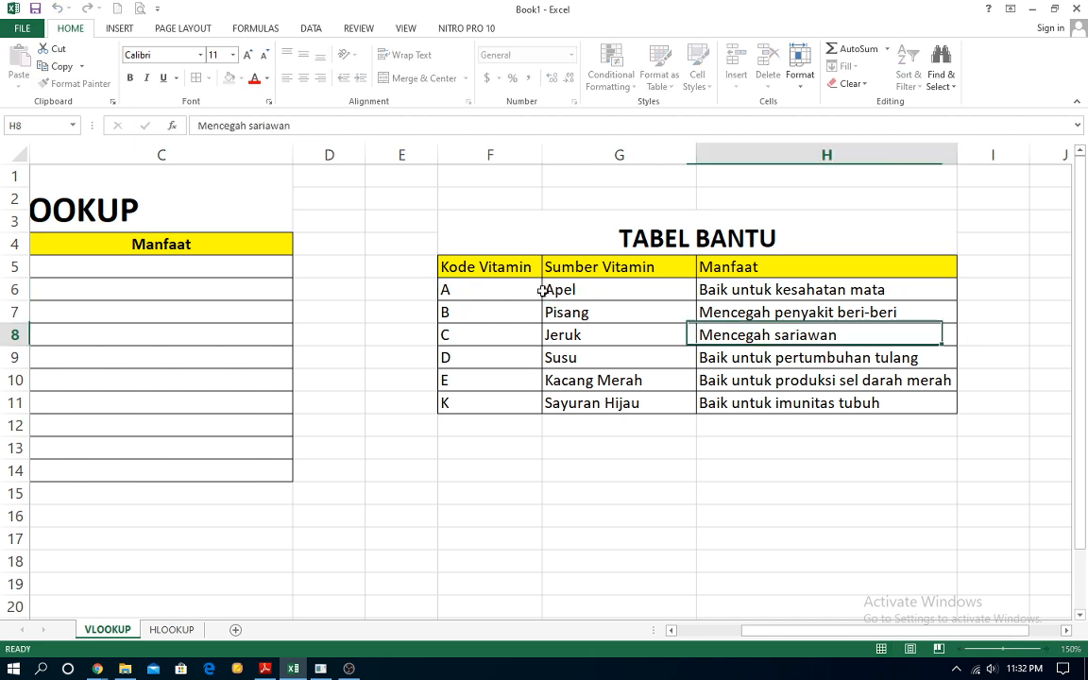
{"action": "left_click_drag", "start_coordinate": [541, 290], "coordinate": [760, 404]}
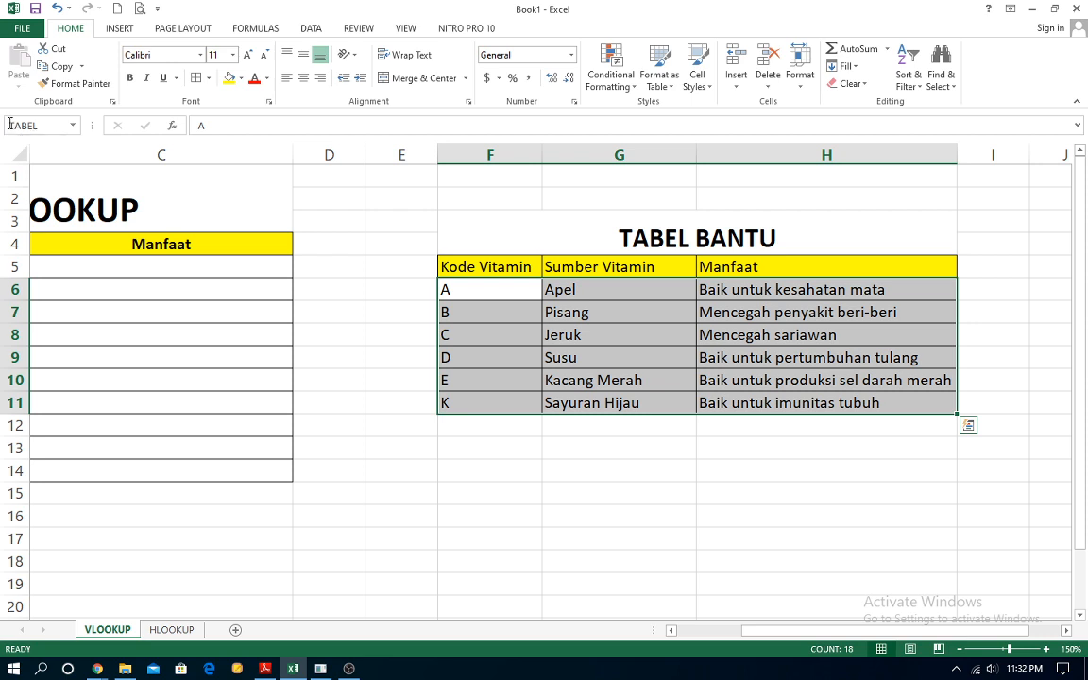
{"action": "left_click_drag", "start_coordinate": [773, 630], "coordinate": [678, 624]}
{"action": "left_click", "coordinate": [597, 379]}
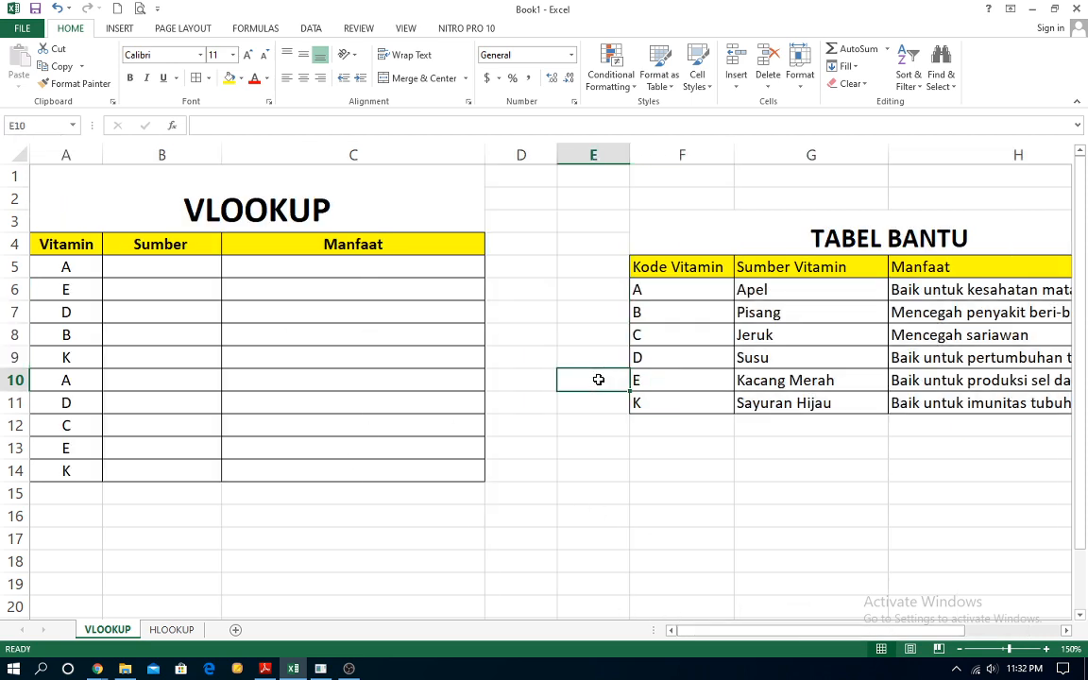
- Enter =VLOOKUP(A5,TABEL,2,FALSE) in Sumber cell B5, using the named range as the table array
{"action": "left_click", "coordinate": [174, 266]}
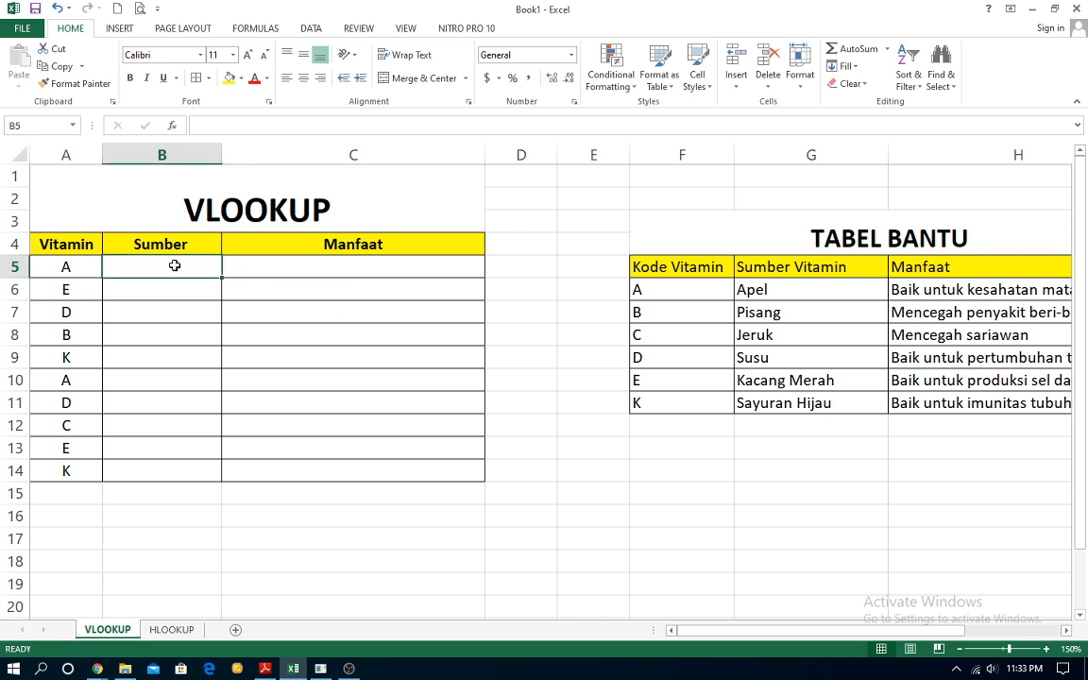
{"action": "type", "text": "="}
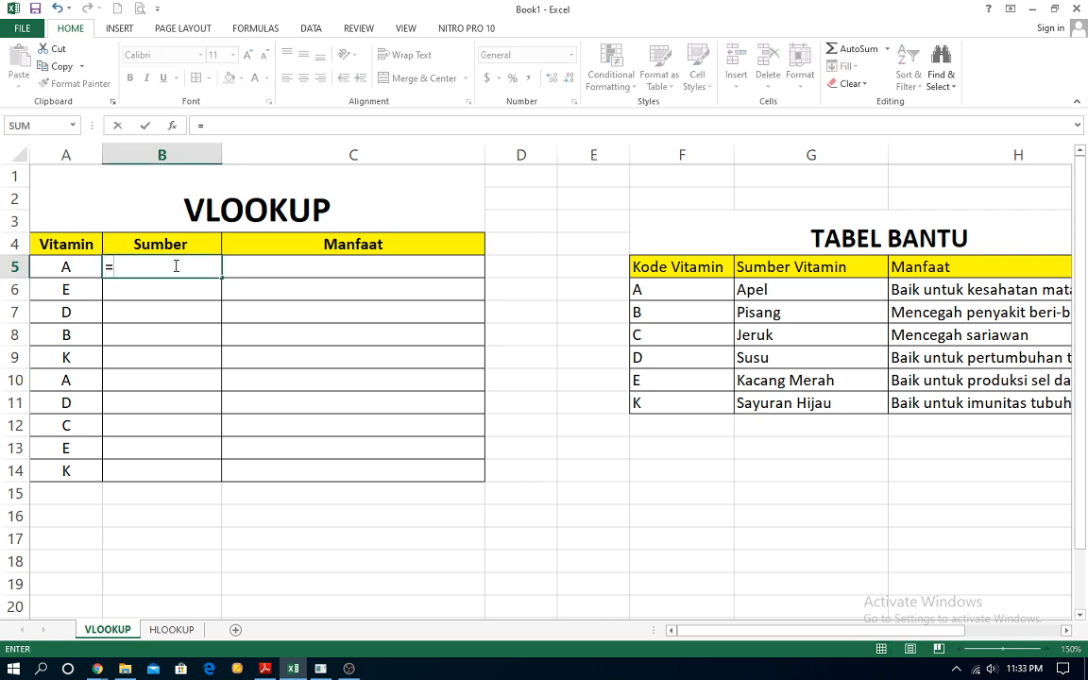
{"action": "type", "text": "VLOOKUP"}
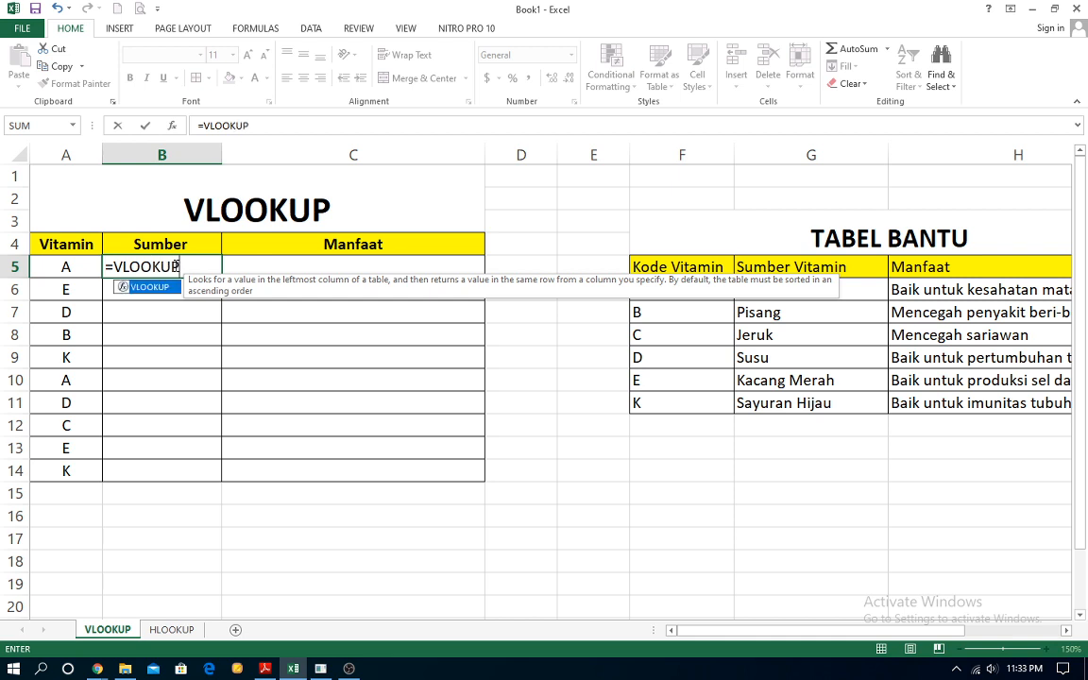
{"action": "type", "text": "("}
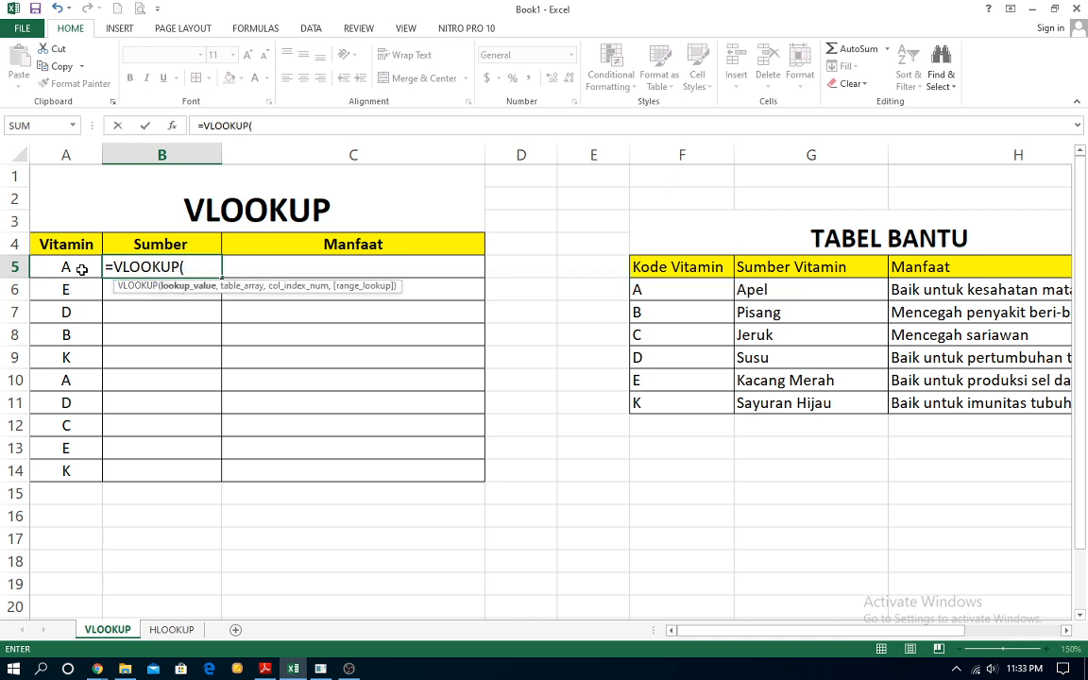
{"action": "left_click", "coordinate": [80, 269]}
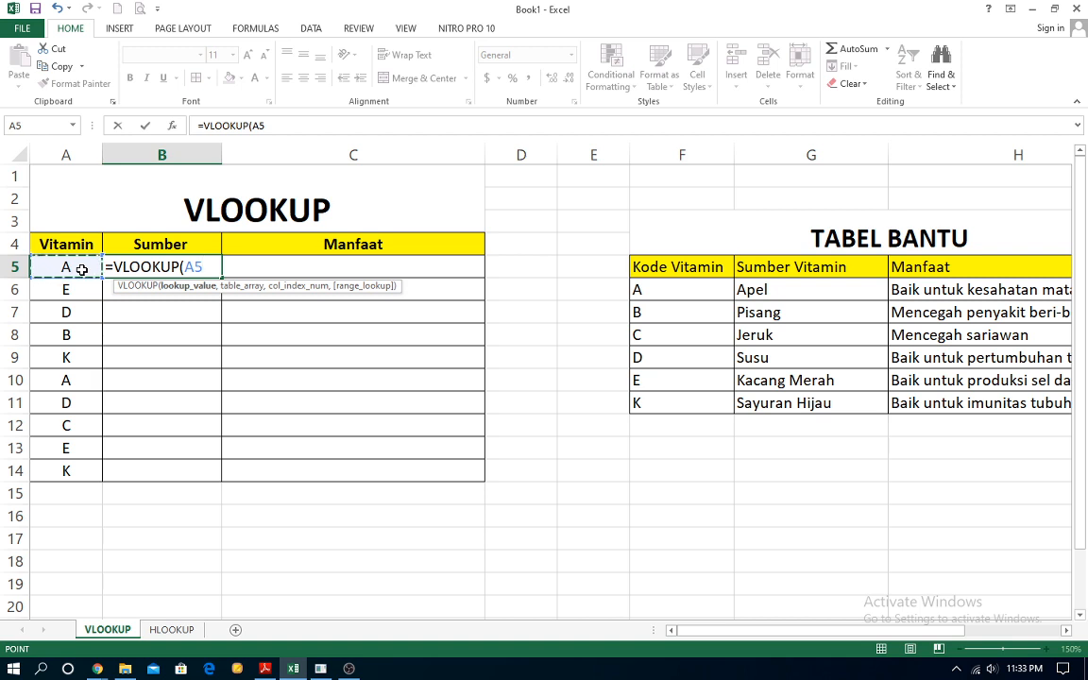
{"action": "type", "text": ","}
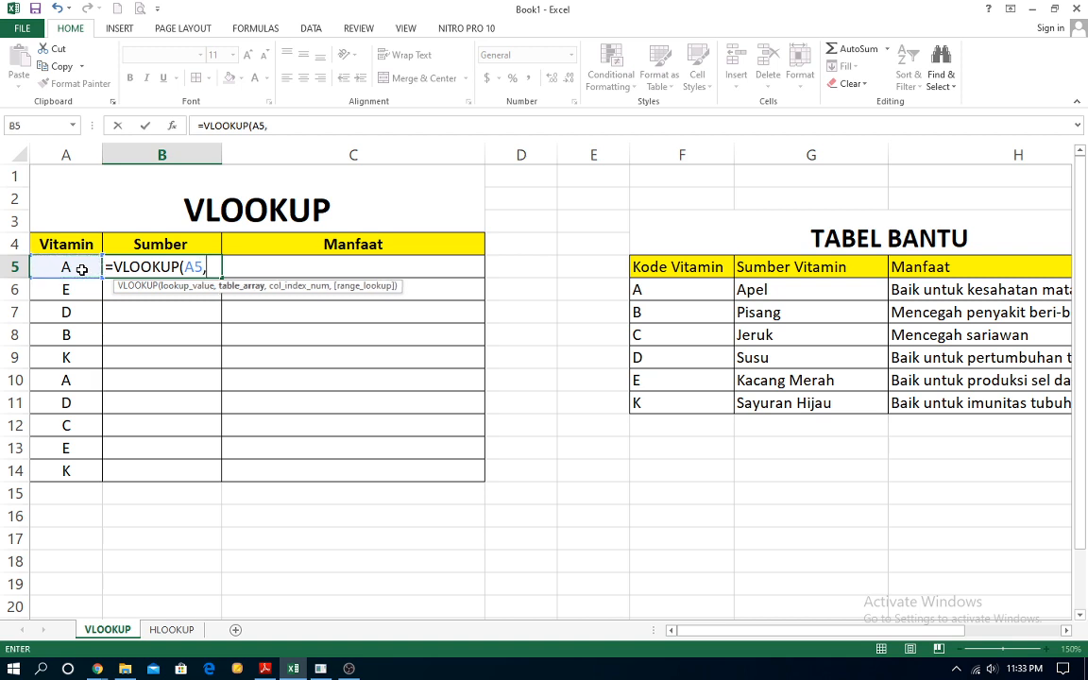
{"action": "type", "text": "TABEL"}
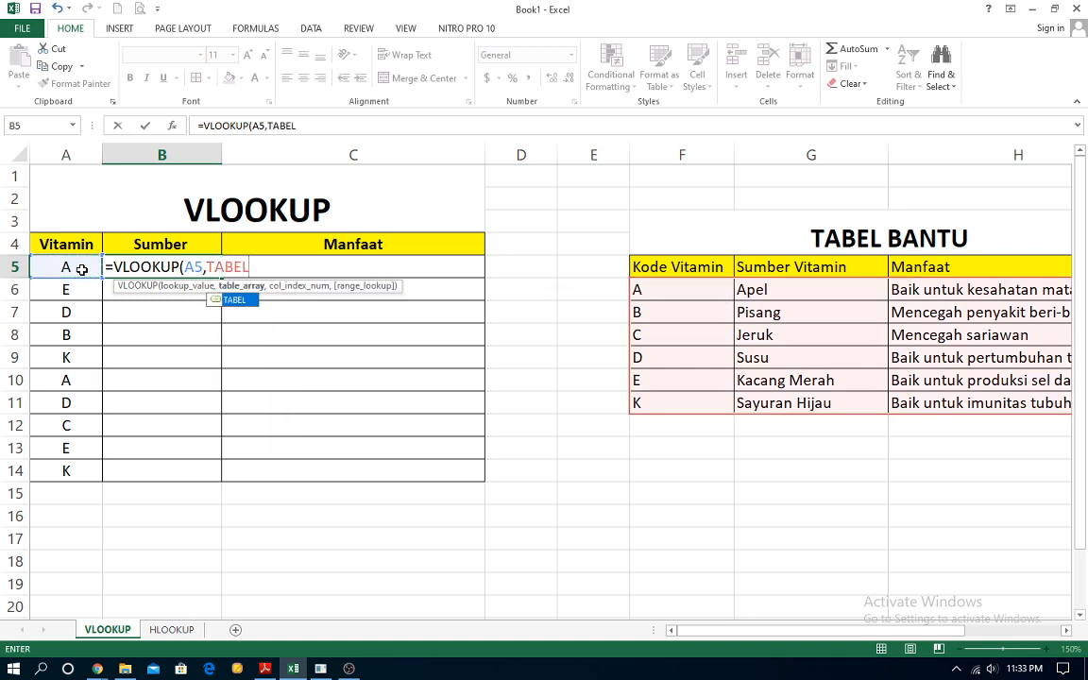
{"action": "type", "text": ",2"}
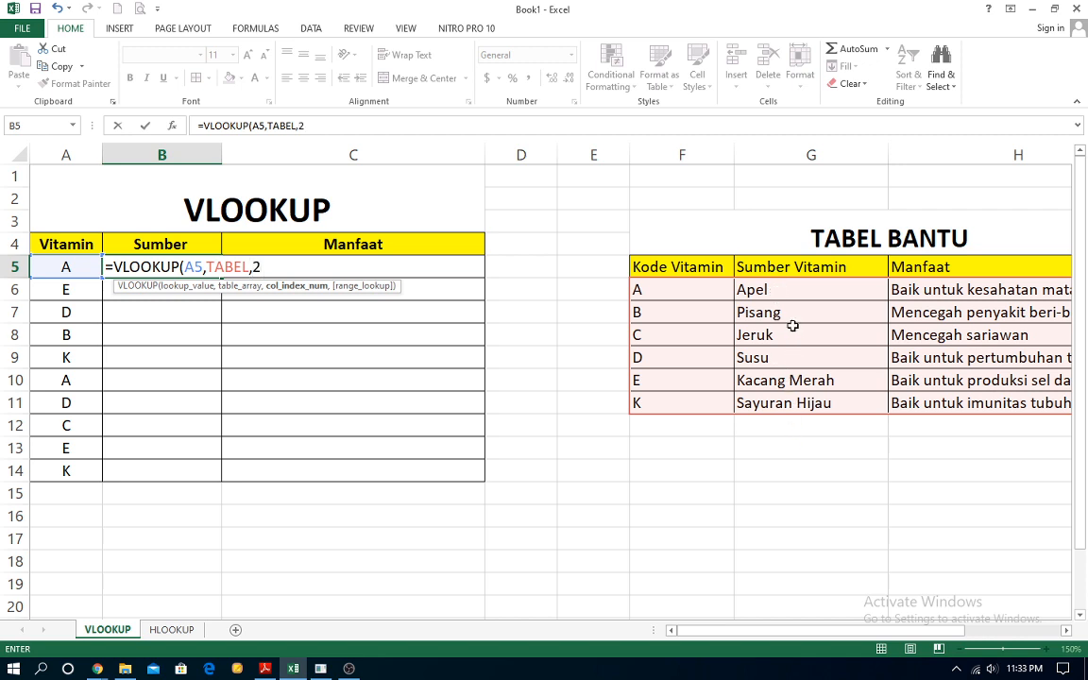
{"action": "type", "text": ","}
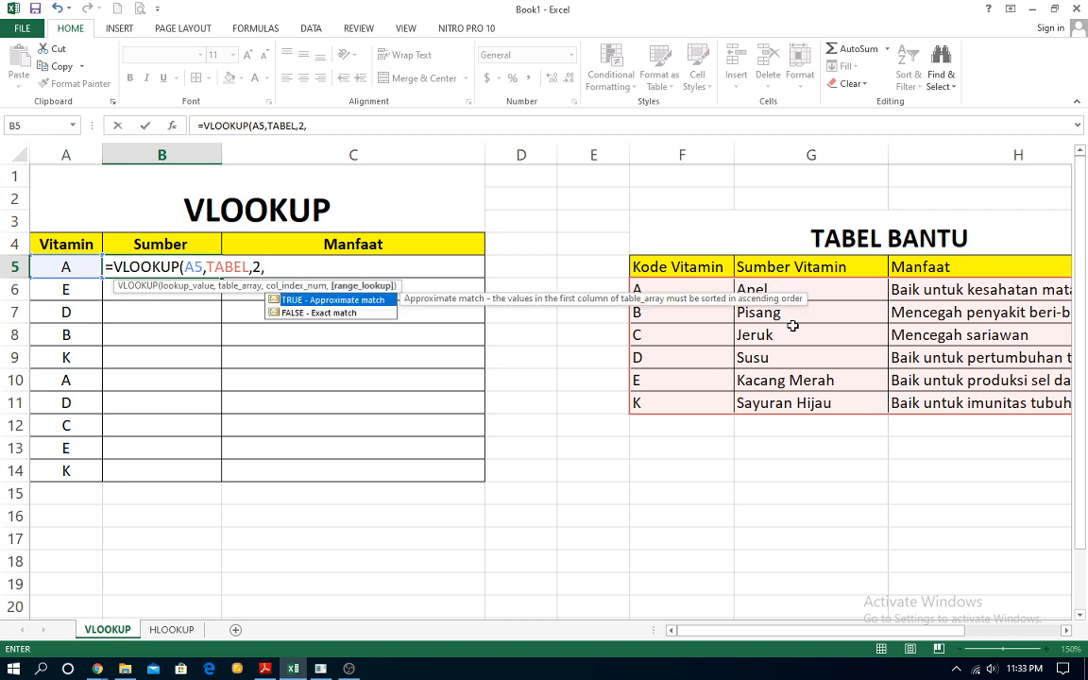
{"action": "double_click", "coordinate": [357, 312]}
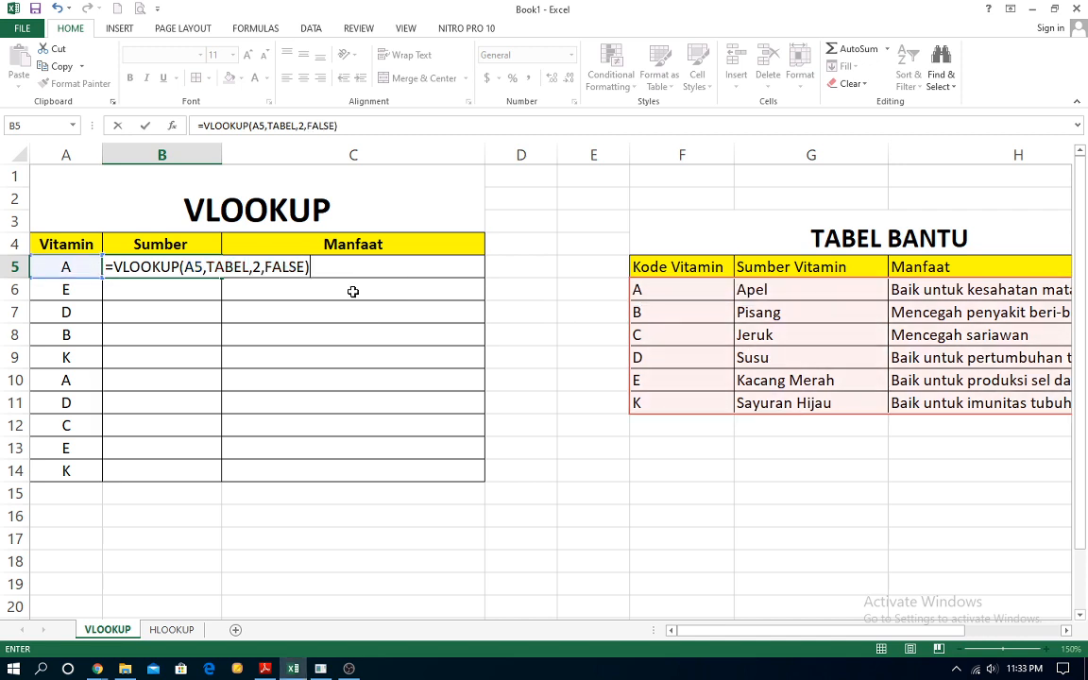
{"action": "key", "text": "Return"}
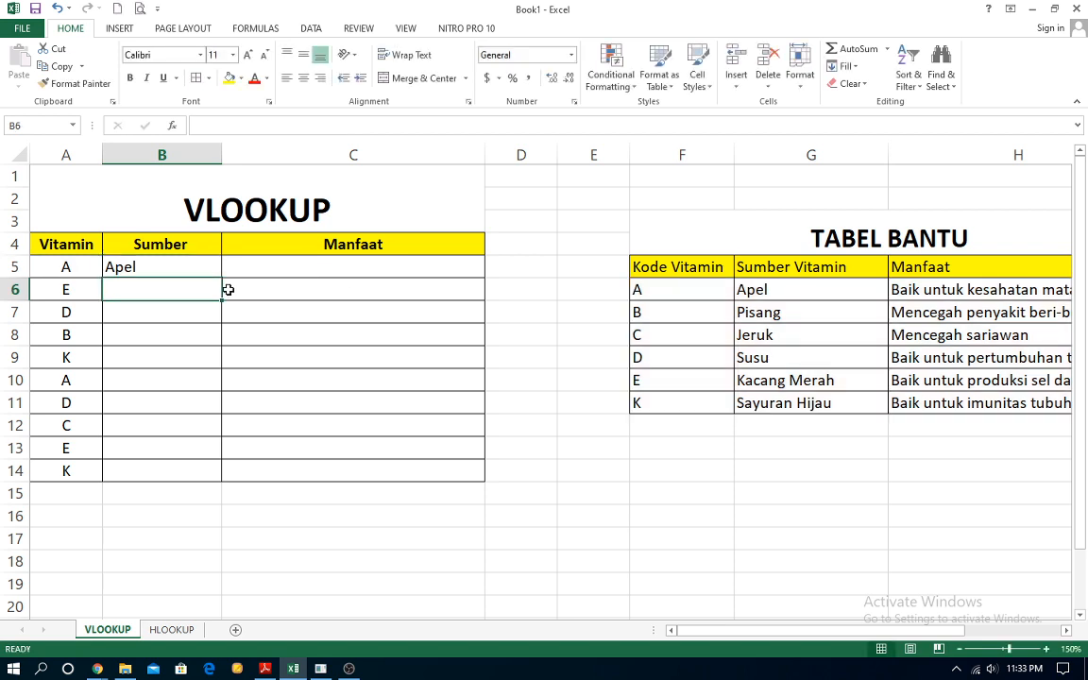
- Fill the B5 formula down through B14 and select the first Manfaat cell, C5
{"action": "left_click", "coordinate": [200, 271]}
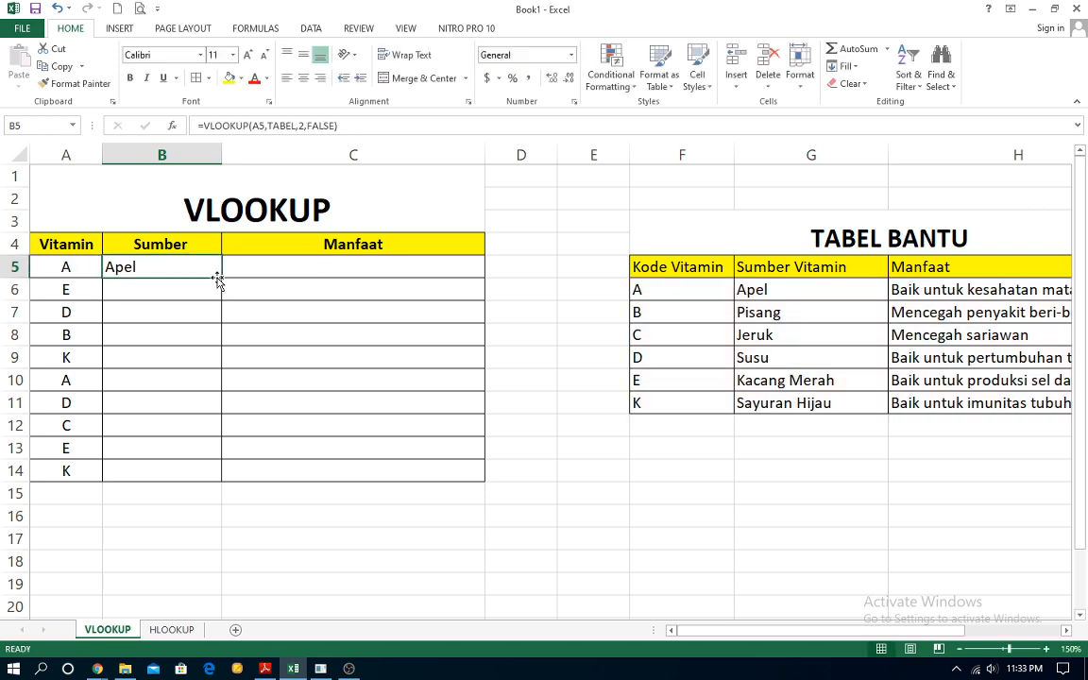
{"action": "left_click_drag", "start_coordinate": [223, 275], "coordinate": [215, 483]}
{"action": "left_click", "coordinate": [604, 291]}
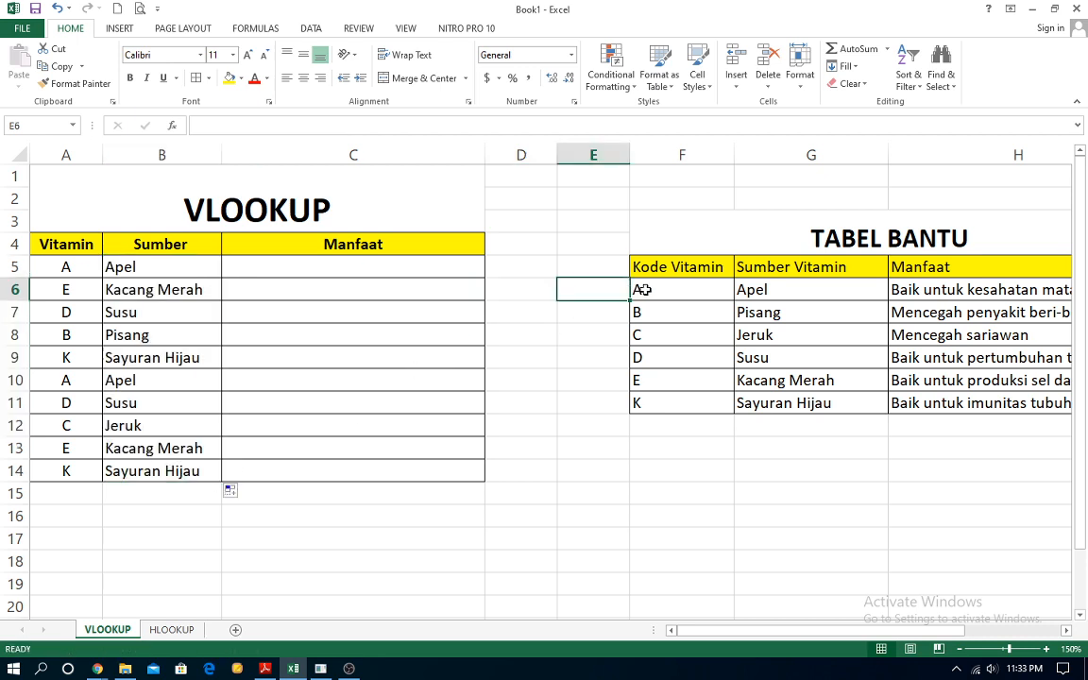
{"action": "left_click", "coordinate": [642, 290]}
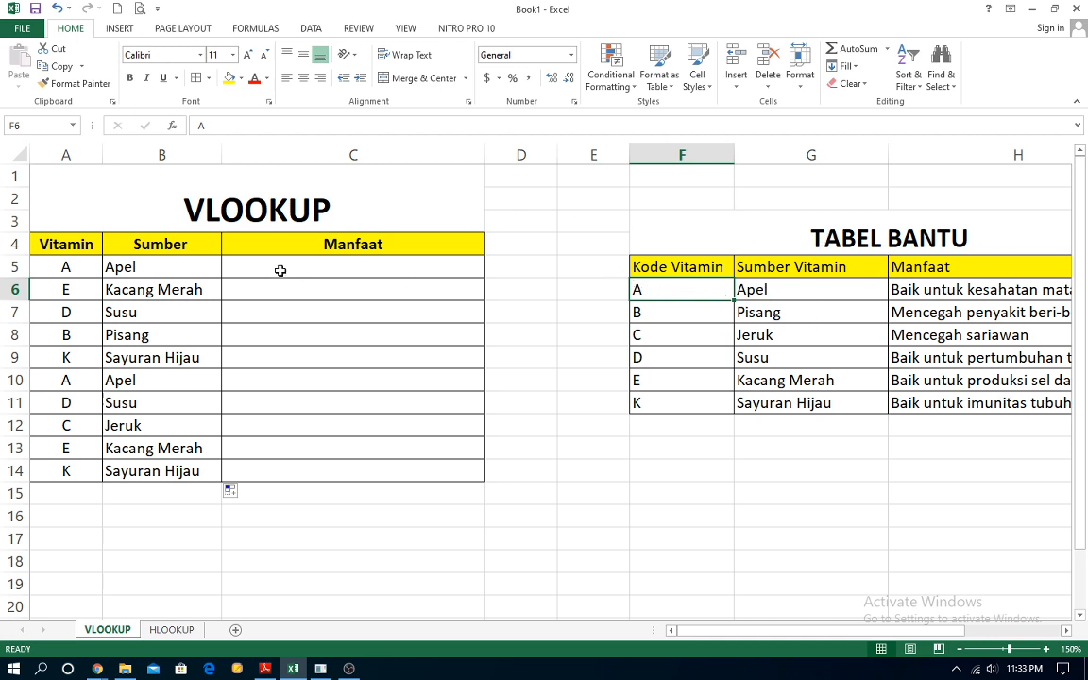
{"action": "left_click", "coordinate": [319, 270]}
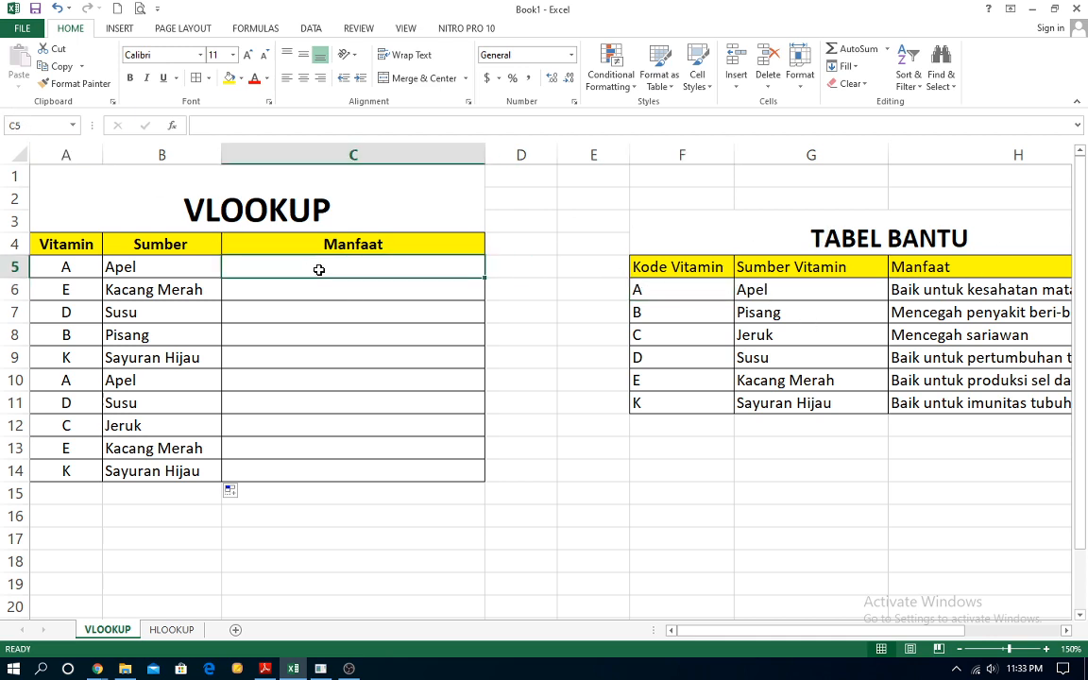
- Enter =VLOOKUP(A5,TABEL,3,FALSE) in Manfaat cell C5, using the named range as the table array
{"action": "type", "text": "="}
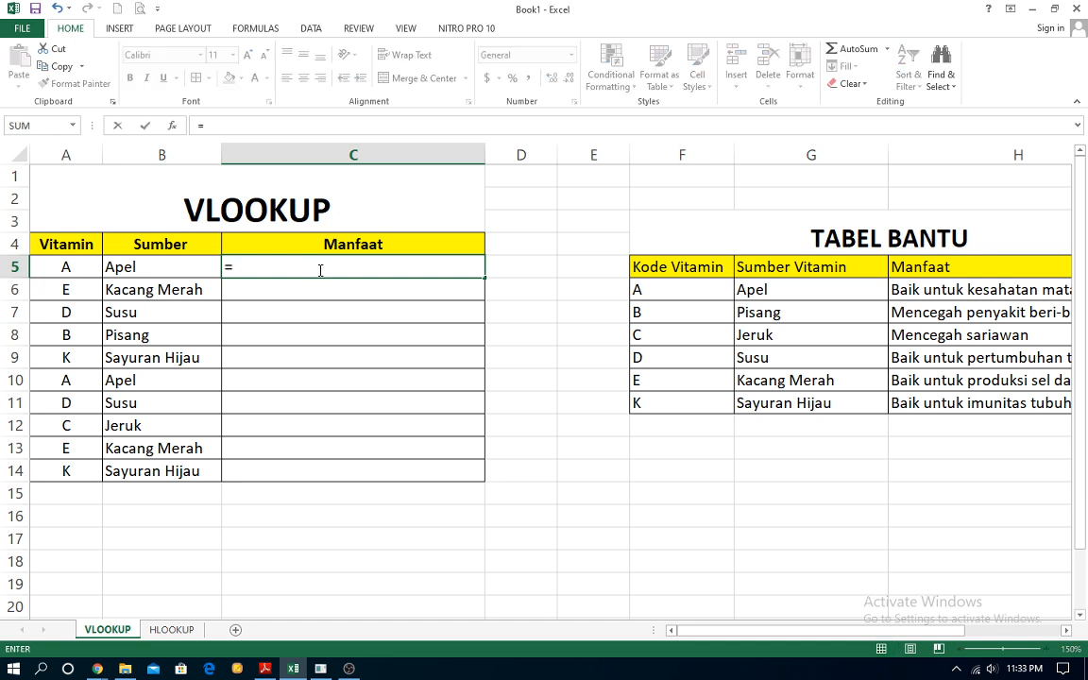
{"action": "type", "text": "VLOOK"}
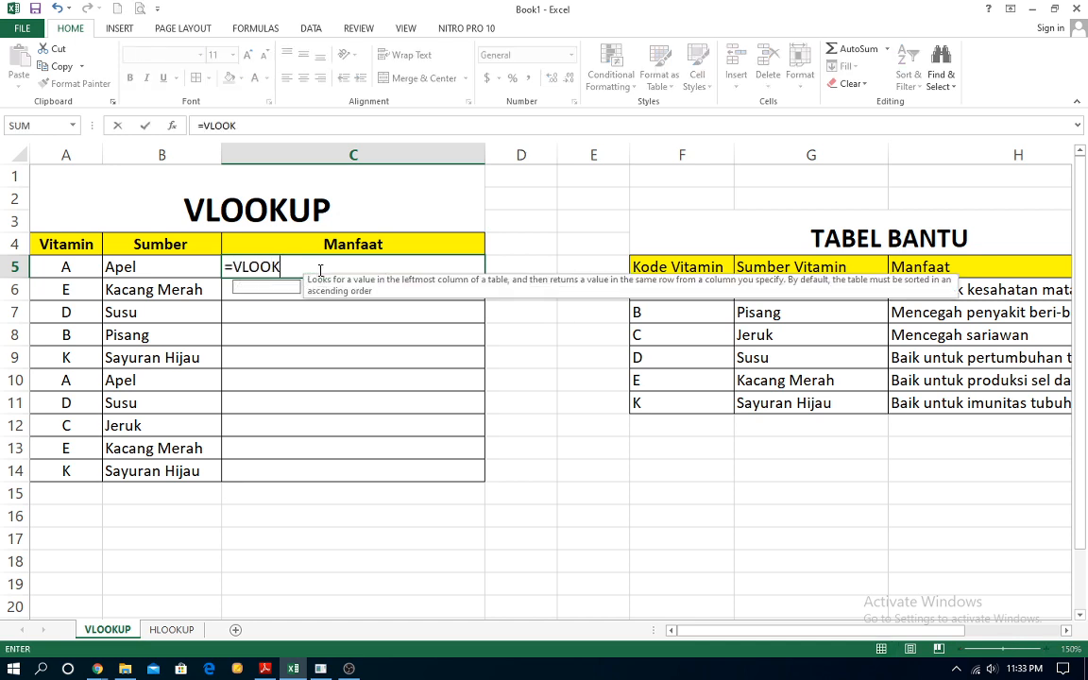
{"action": "type", "text": "UP"}
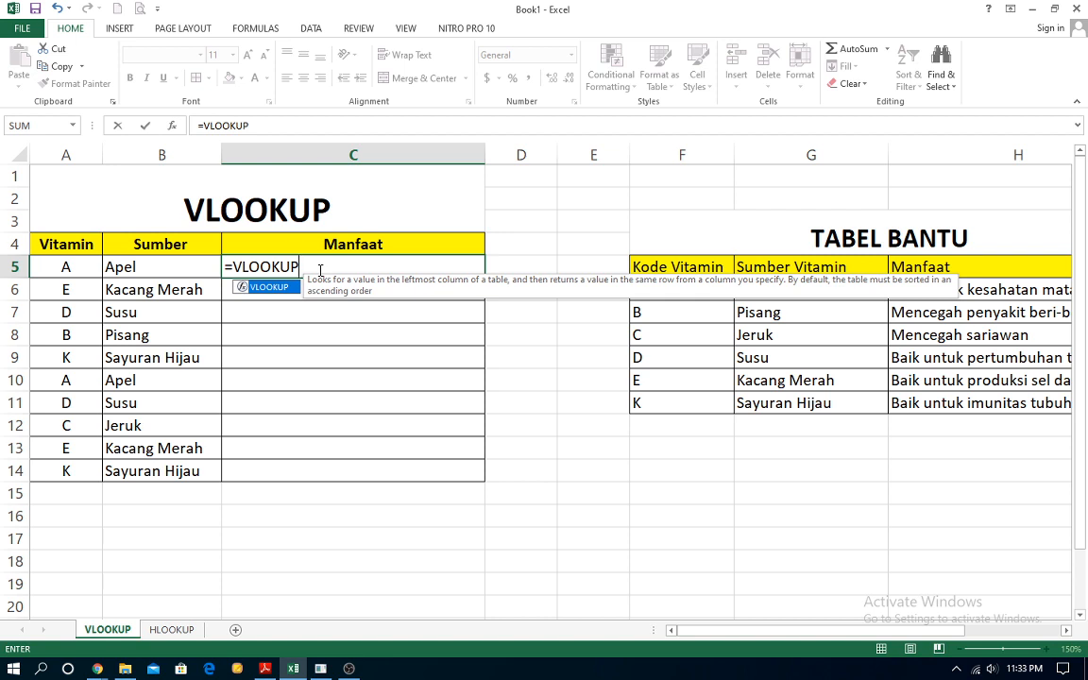
{"action": "type", "text": "("}
{"action": "left_click", "coordinate": [70, 265]}
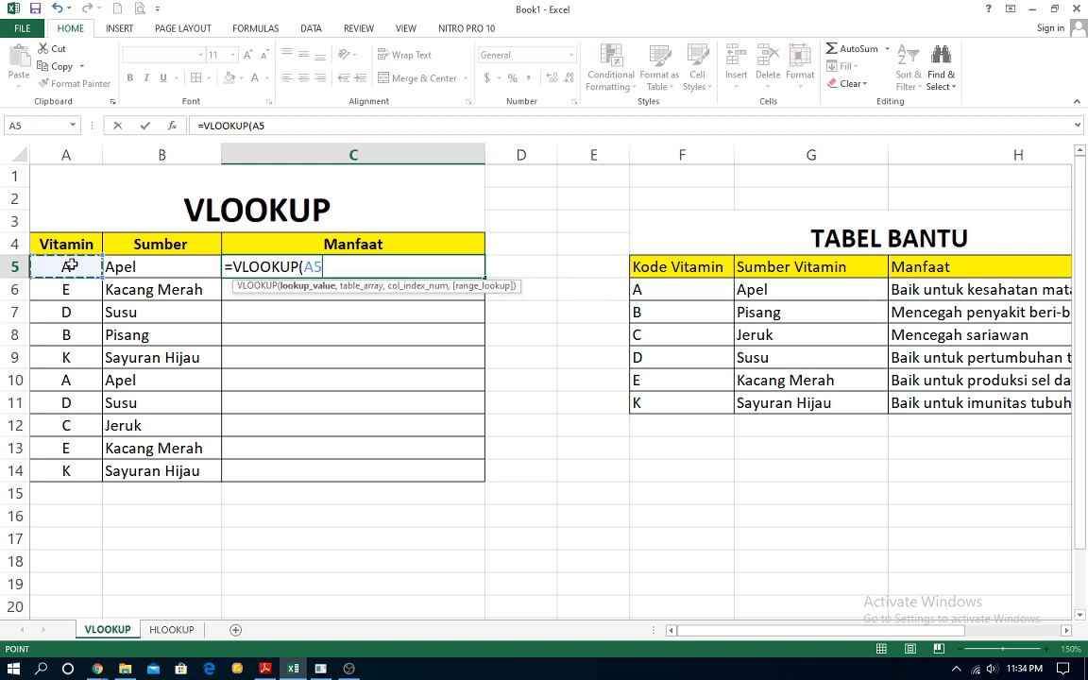
{"action": "type", "text": ","}
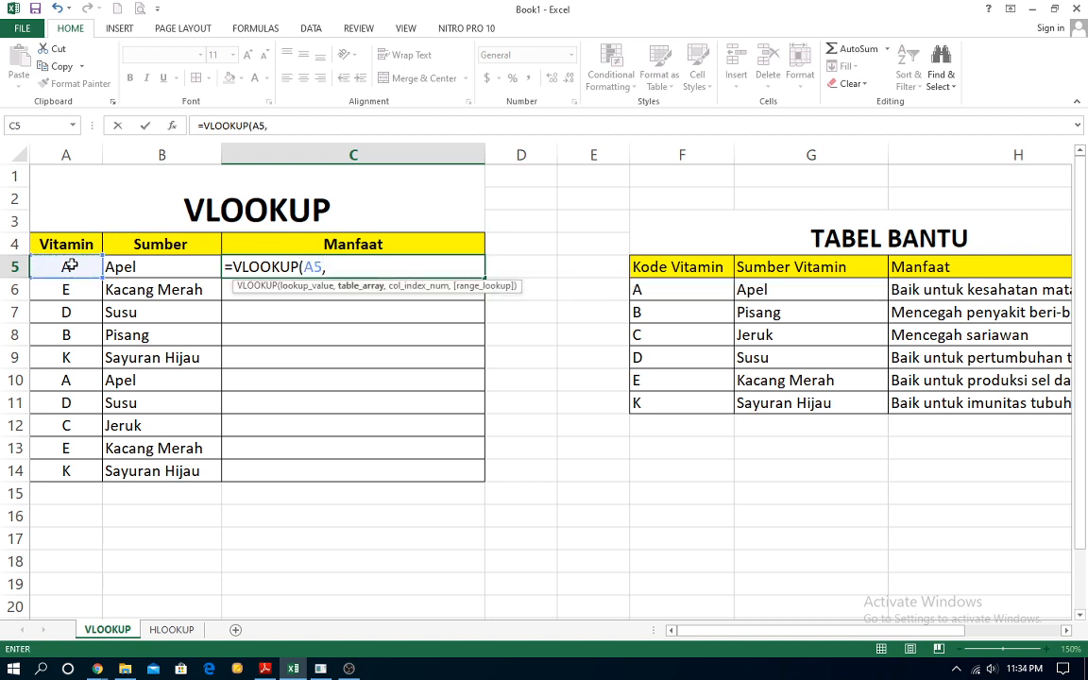
{"action": "type", "text": "TABEL"}
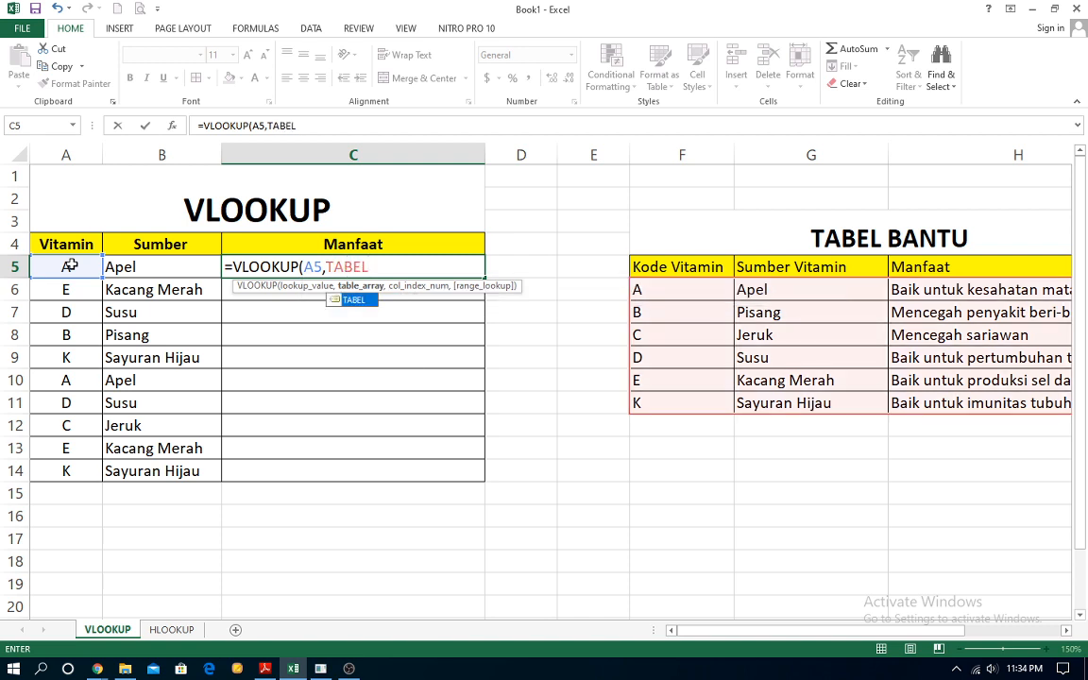
{"action": "type", "text": ","}
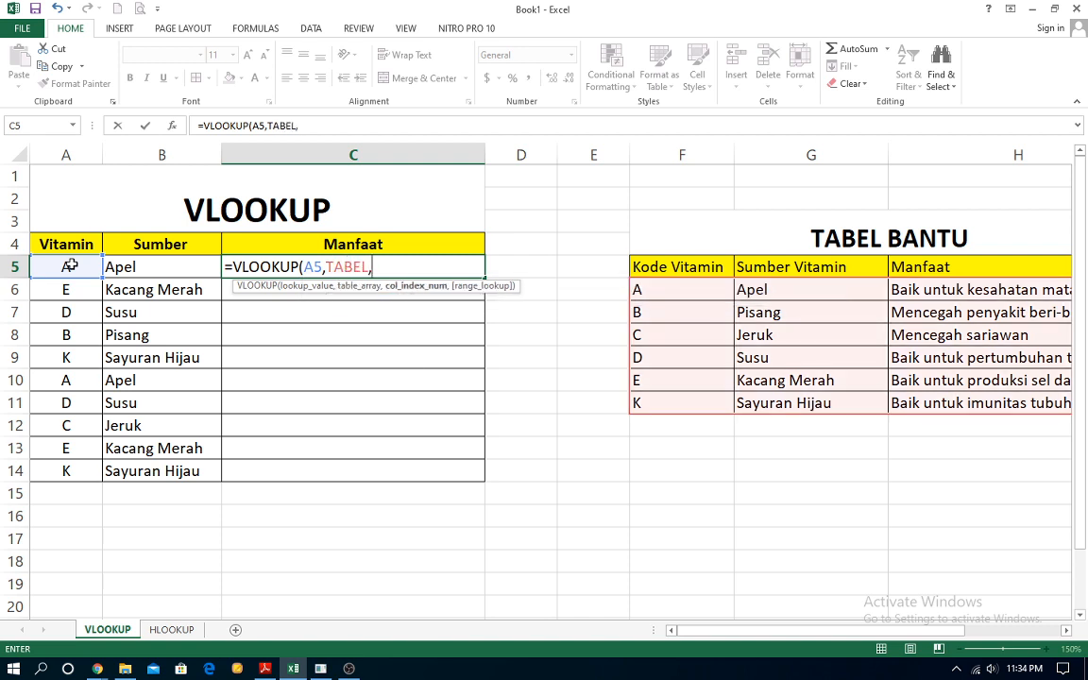
{"action": "type", "text": "3"}
{"action": "type", "text": ","}
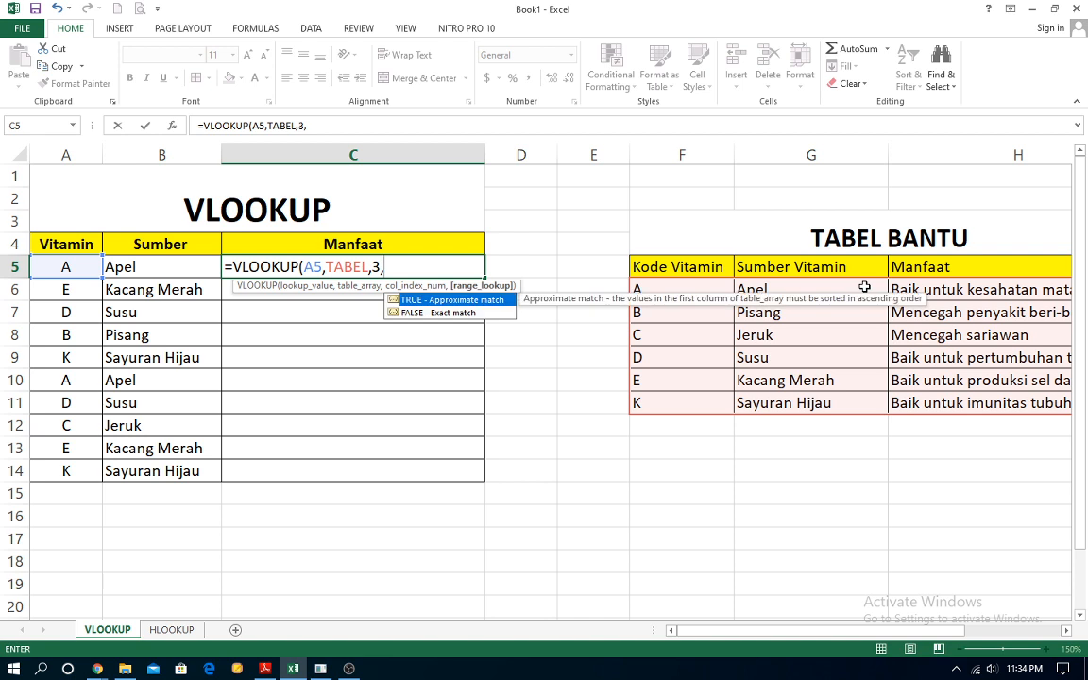
{"action": "double_click", "coordinate": [444, 313]}
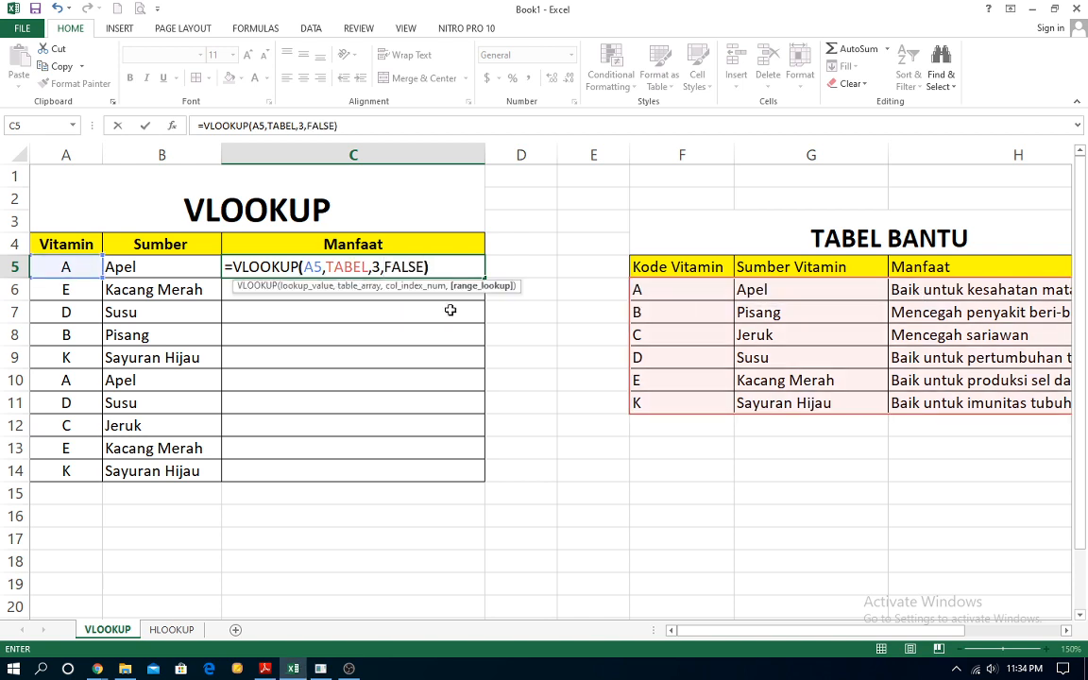
{"action": "type", "text": ")"}
{"action": "key", "text": "Return"}
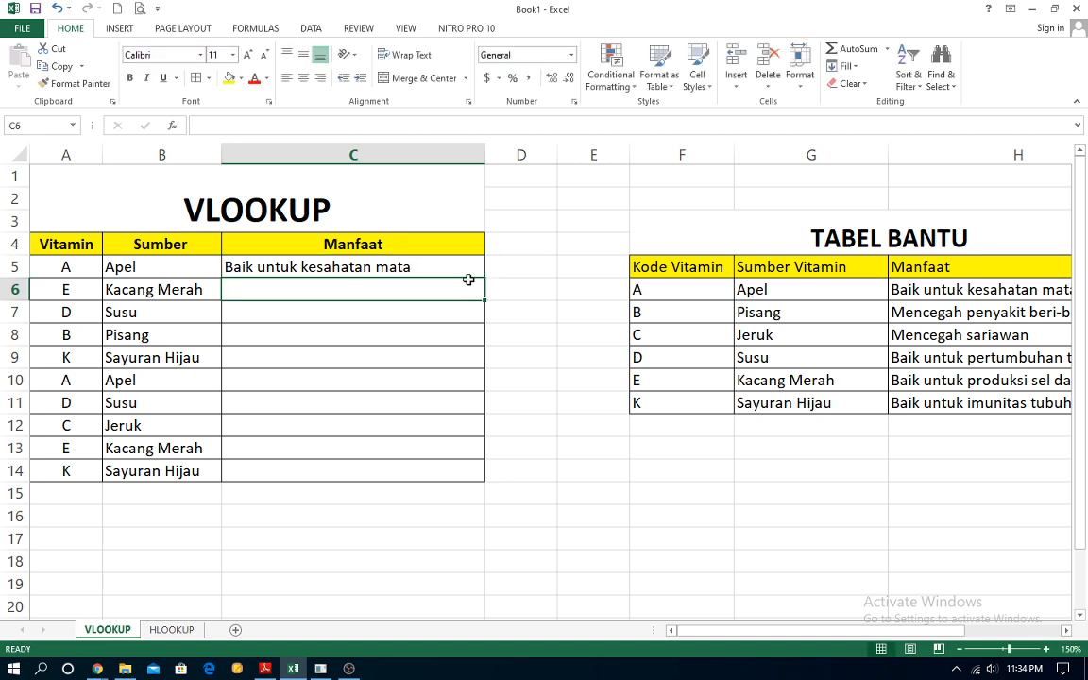
- Fill the C5 VLOOKUP formula down the Manfaat column through C14
{"action": "left_click", "coordinate": [481, 271]}
{"action": "left_click_drag", "start_coordinate": [484, 278], "coordinate": [480, 474]}
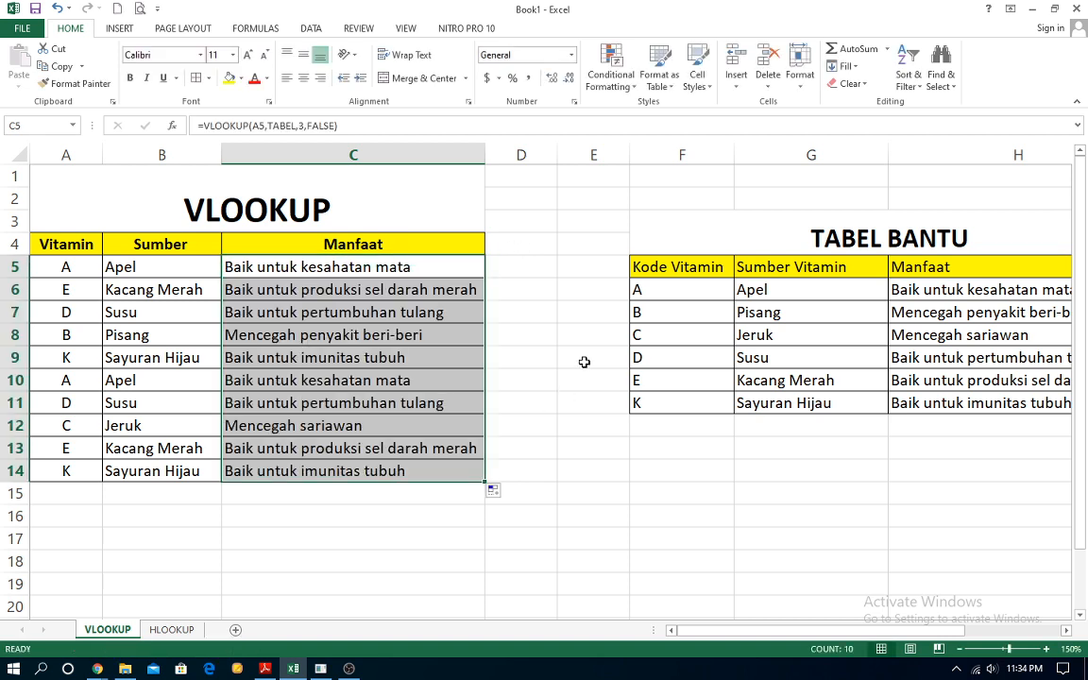
{"action": "left_click", "coordinate": [584, 362]}
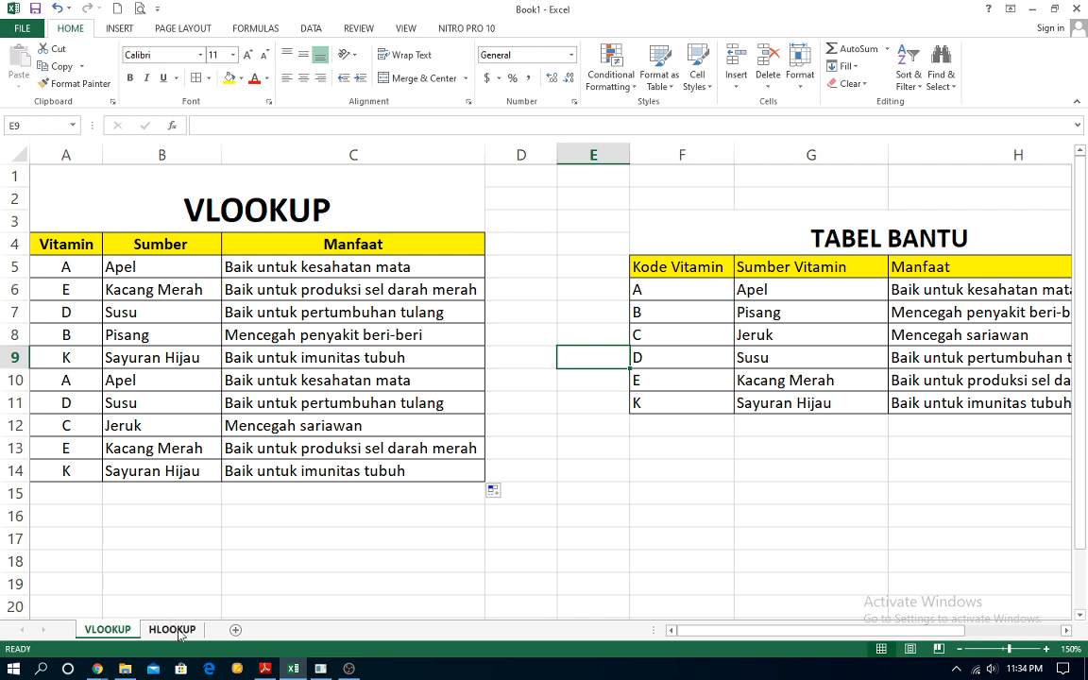
- Select the TABEL BANTU data range G5:L7 on the HLOOKUP sheet, without its row headings
{"action": "left_click", "coordinate": [172, 630]}
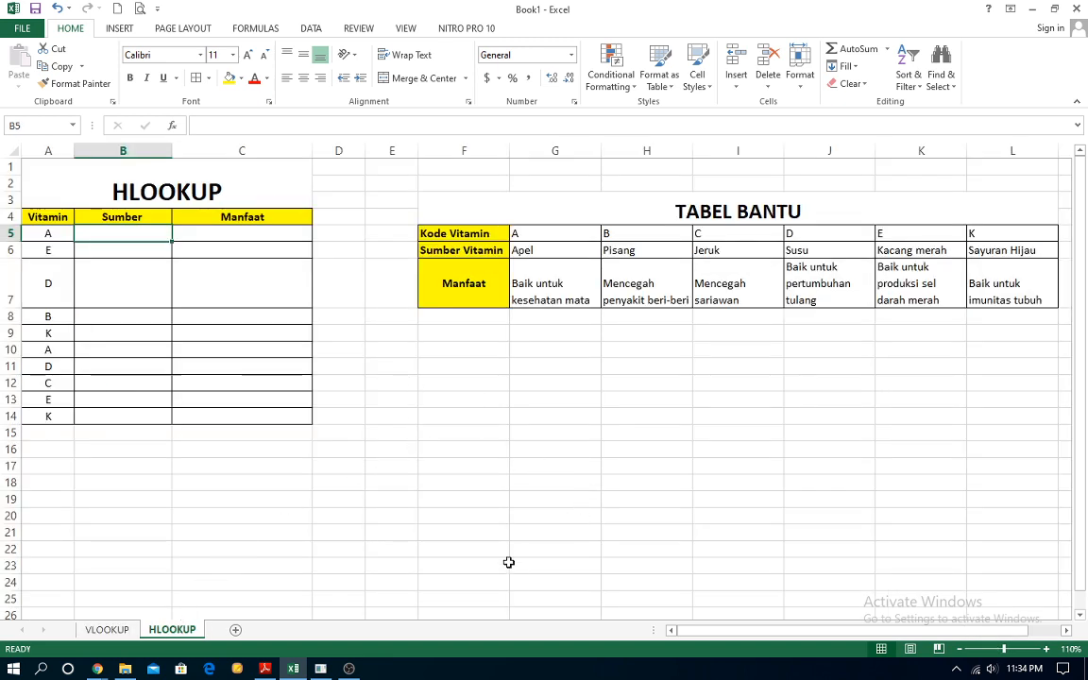
{"action": "left_click_drag", "start_coordinate": [702, 635], "coordinate": [732, 635]}
{"action": "left_click", "coordinate": [482, 236]}
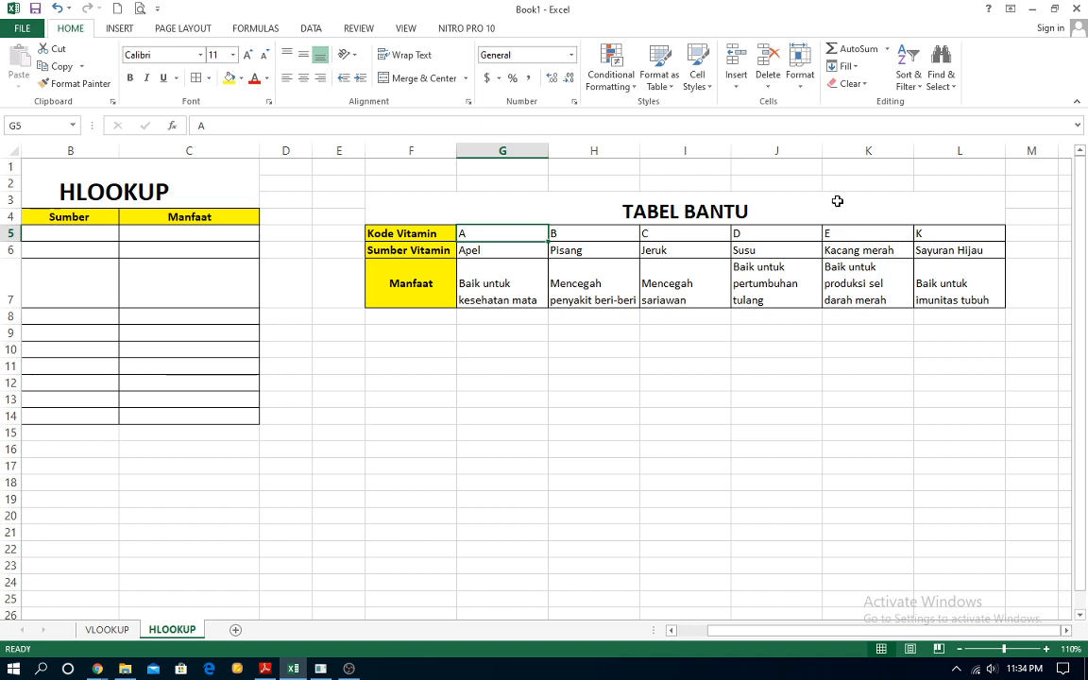
{"action": "left_click_drag", "start_coordinate": [514, 230], "coordinate": [938, 283]}
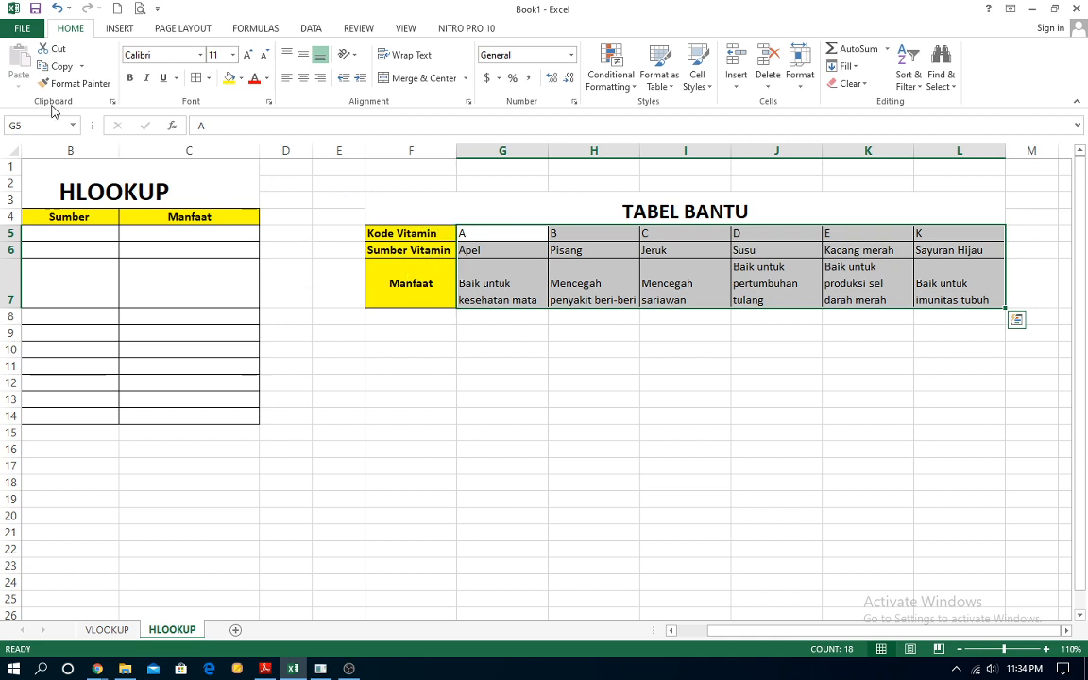
{"action": "left_click", "coordinate": [498, 248]}
{"action": "left_click_drag", "start_coordinate": [499, 234], "coordinate": [971, 301]}
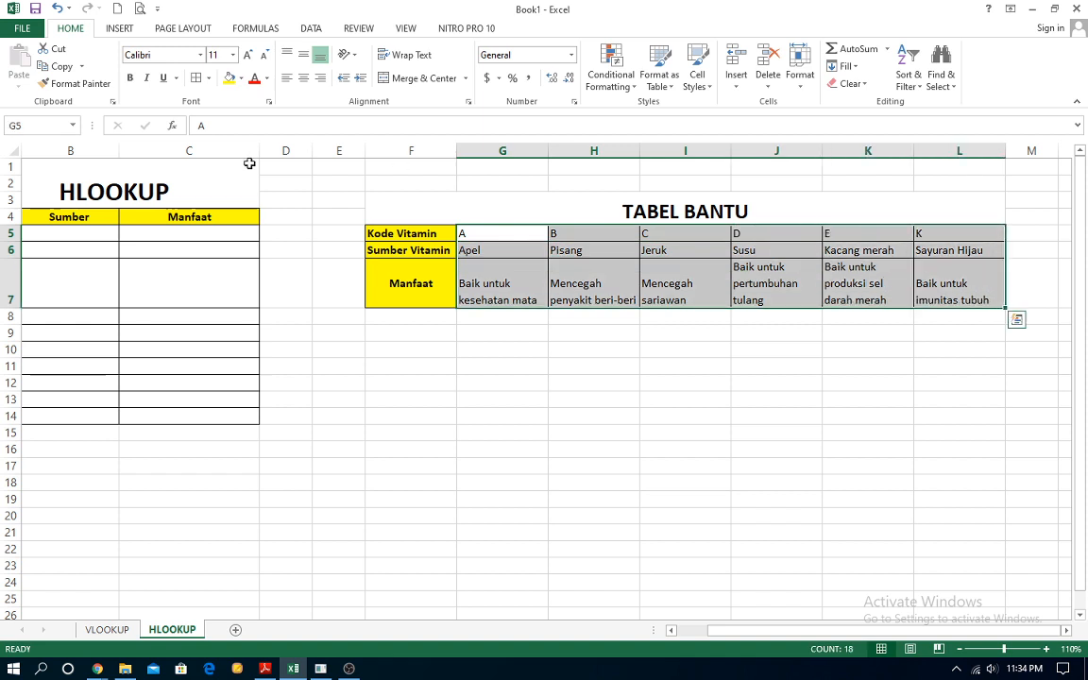
- Try to name the selected HLOOKUP helper data TABEL, comparing it with the VLOOKUP sheet's helper range
{"action": "left_click", "coordinate": [22, 125]}
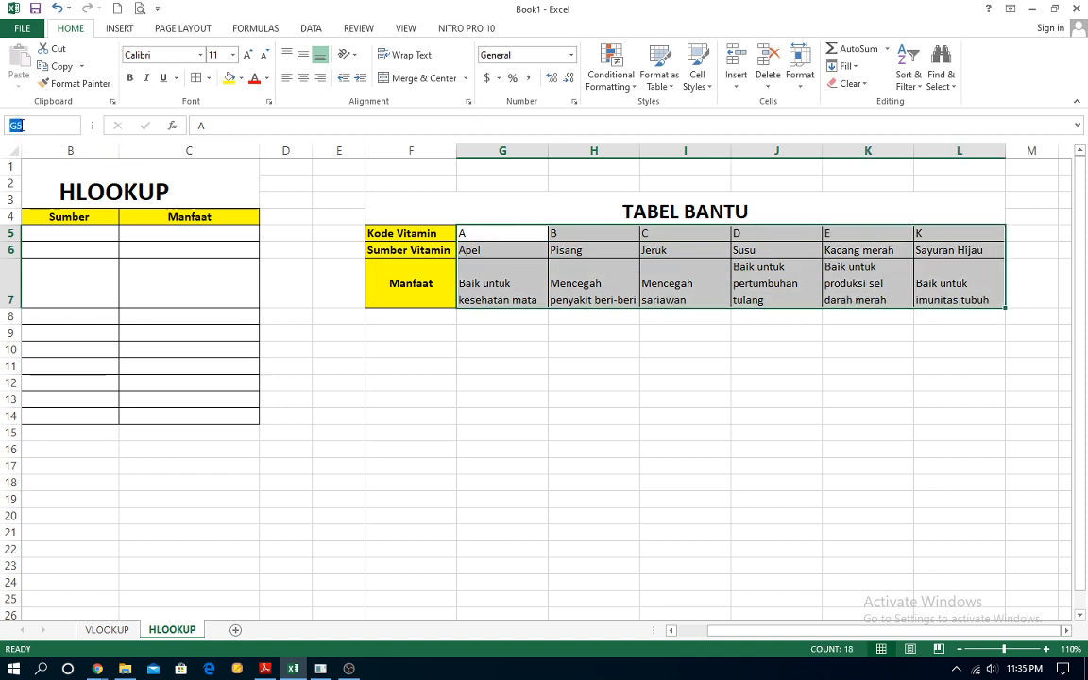
{"action": "type", "text": "TABEL"}
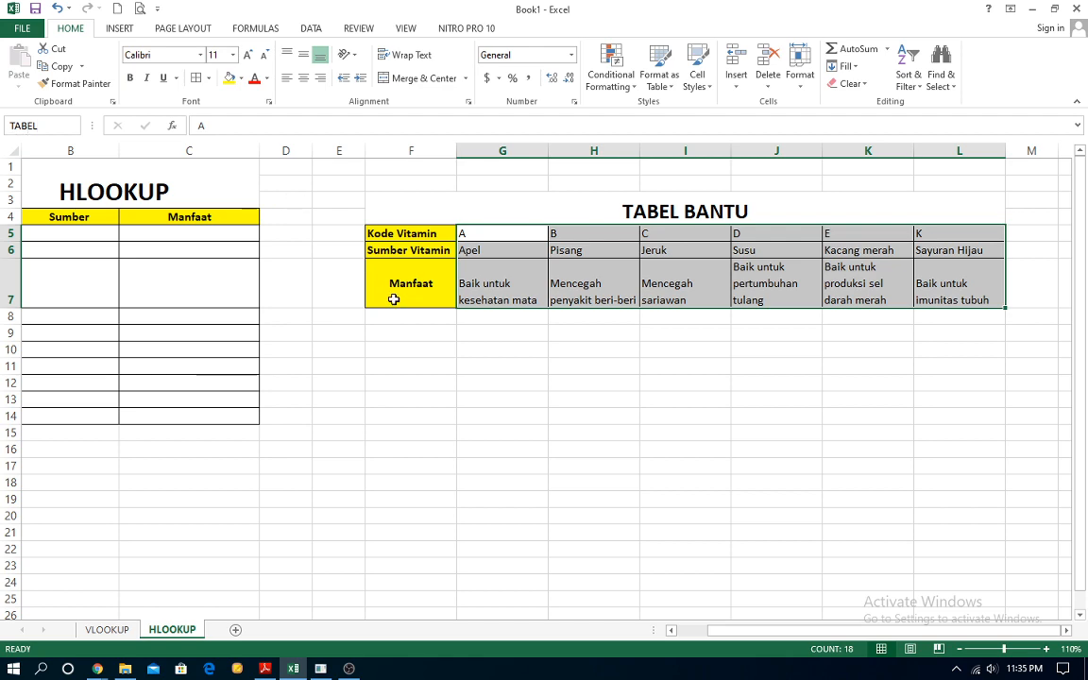
{"action": "key", "text": "ctrl+Page_Up"}
{"action": "scroll", "coordinate": [410, 387], "scroll_direction": "up", "scroll_amount": 4}
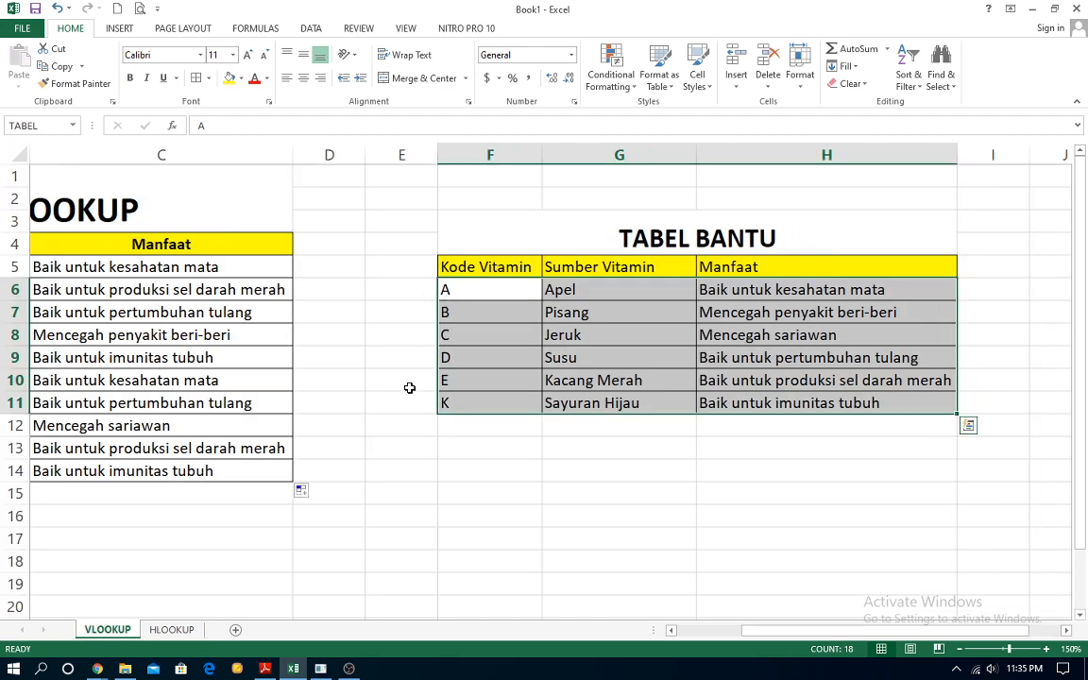
{"action": "left_click", "coordinate": [172, 630]}
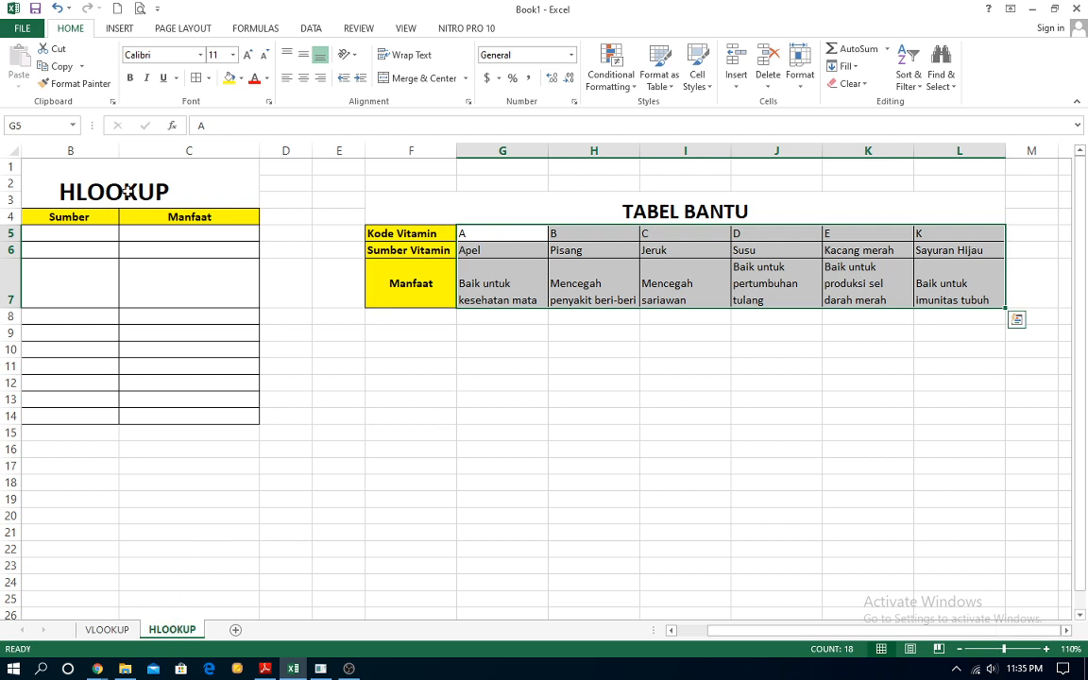
{"action": "left_click", "coordinate": [107, 630]}
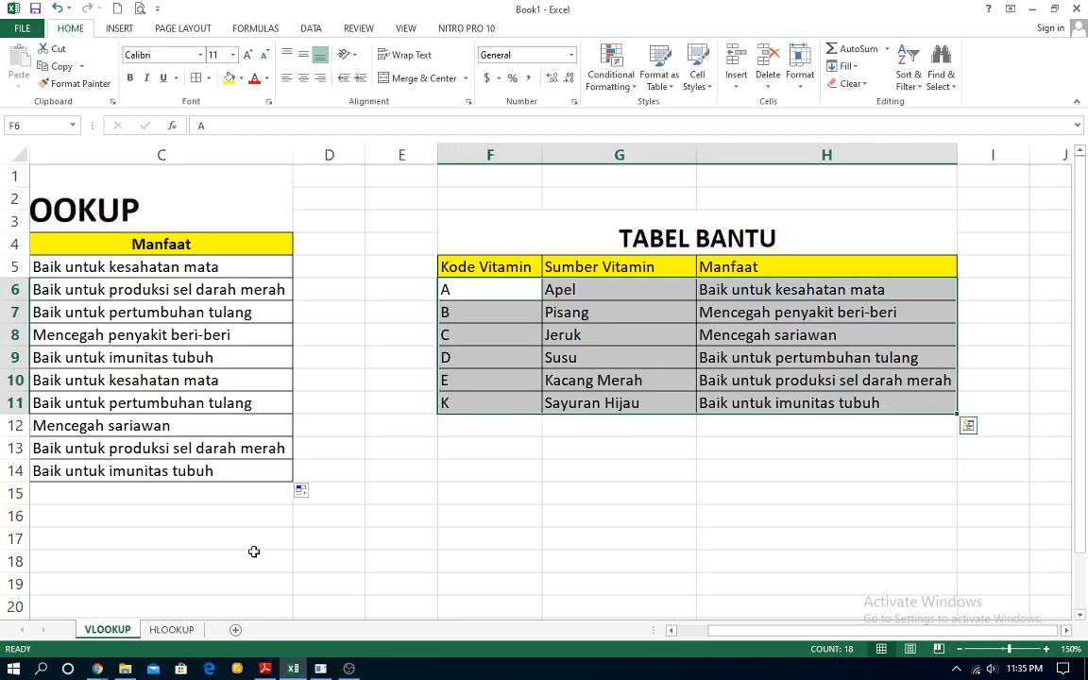
{"action": "left_click", "coordinate": [181, 630]}
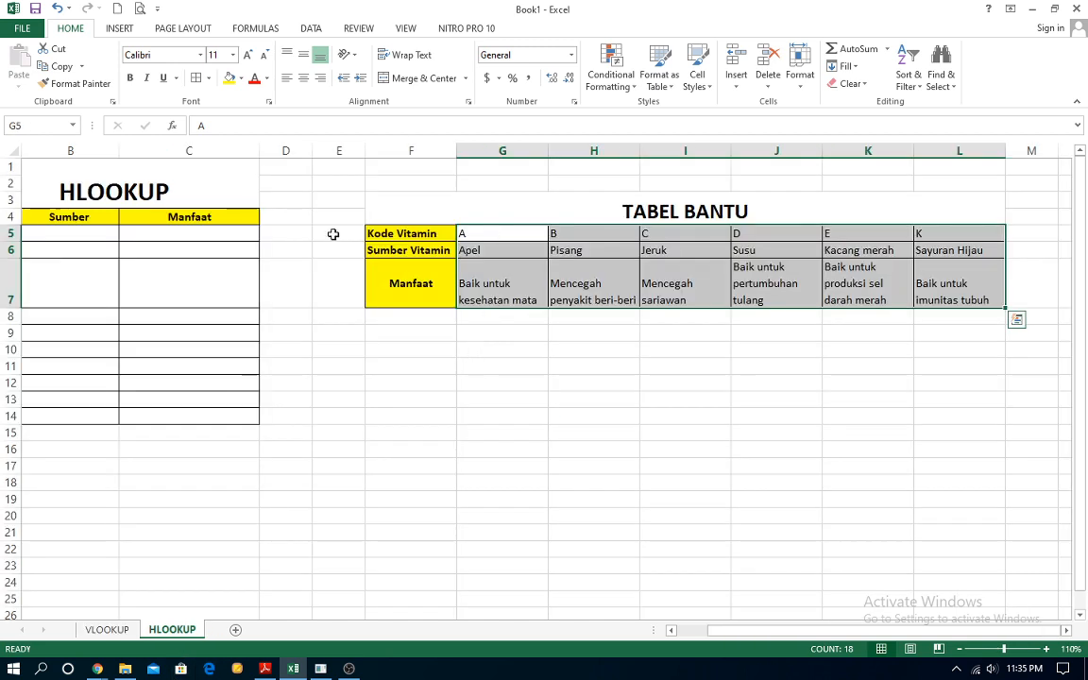
- Name the selected TABEL BANTU data G5:L7 on the HLOOKUP sheet BANTUAN
{"action": "left_click", "coordinate": [23, 126]}
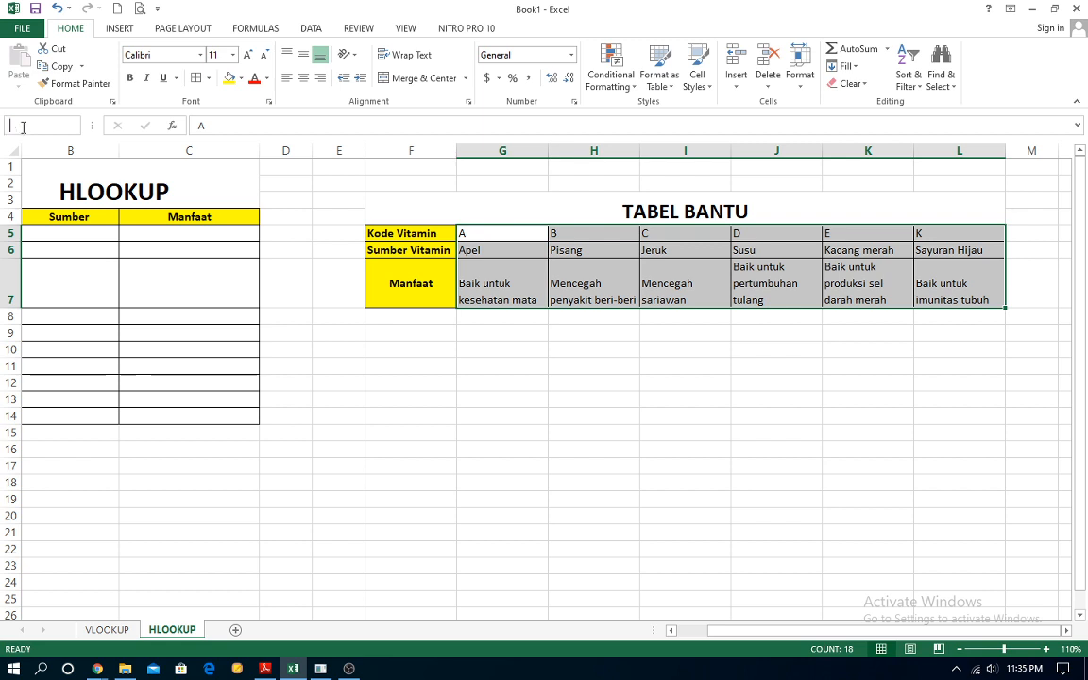
{"action": "type", "text": "BANTUAN"}
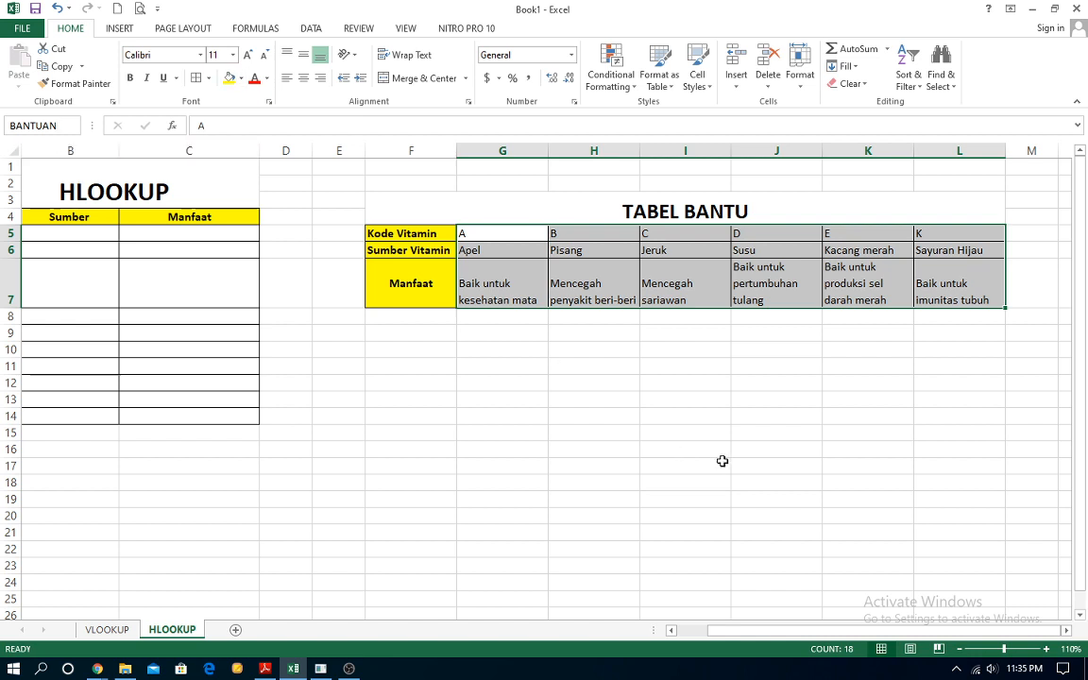
{"action": "key", "text": "Return"}
{"action": "left_click", "coordinate": [556, 380]}
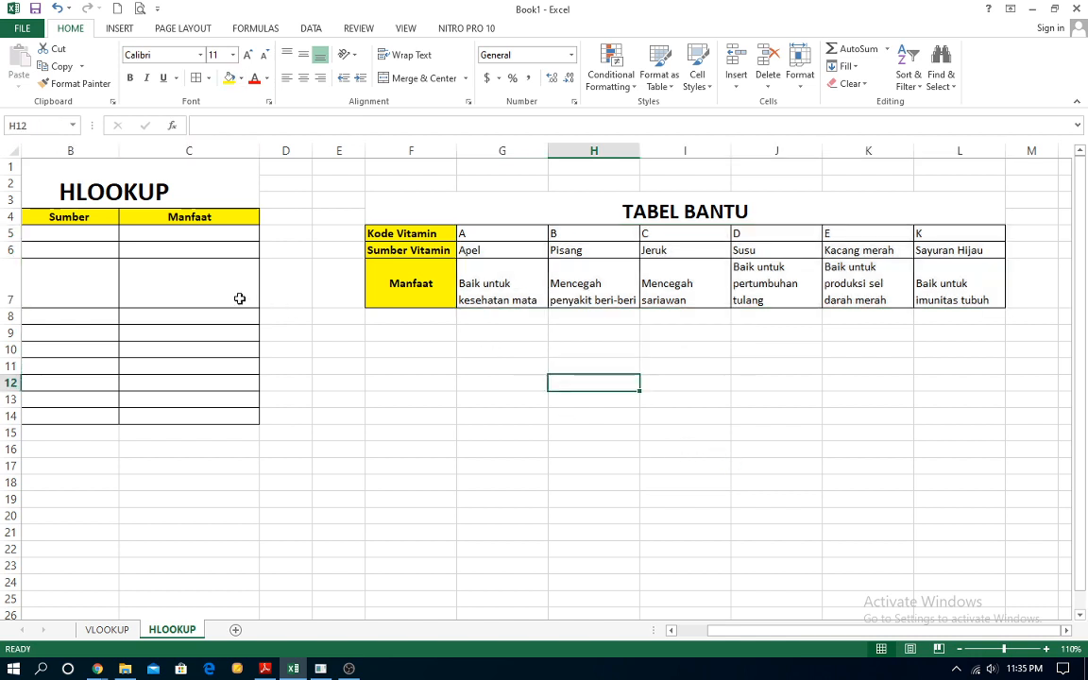
- Start an HLOOKUP formula in B5 of the Sumber column, using A5 as the lookup value
{"action": "left_click_drag", "start_coordinate": [746, 631], "coordinate": [680, 631]}
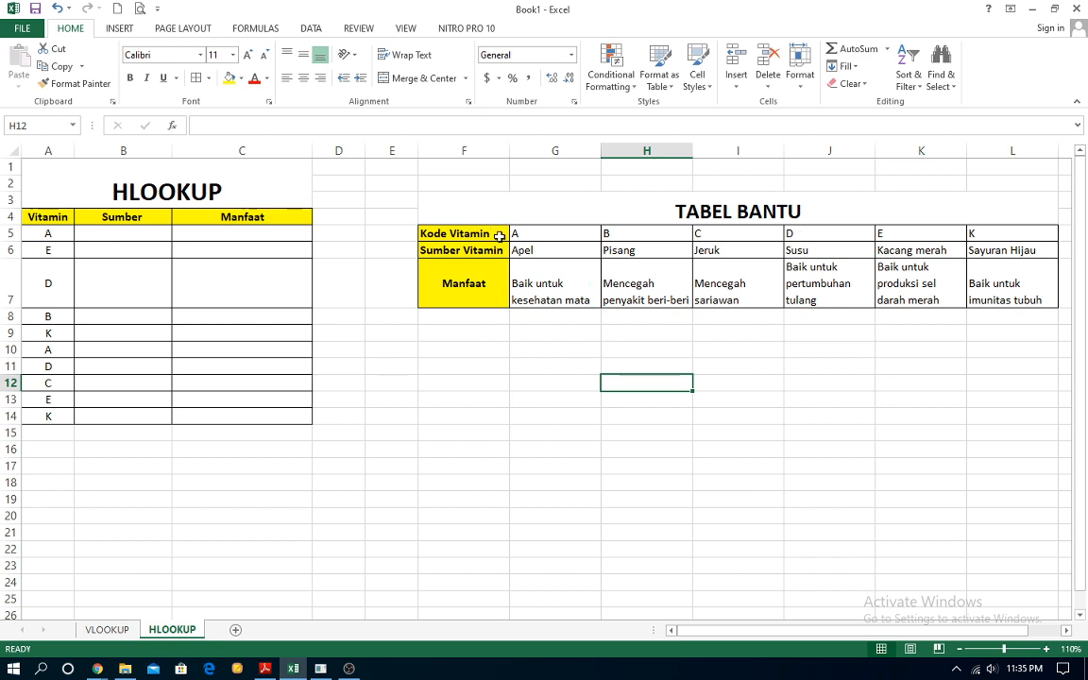
{"action": "left_click", "coordinate": [93, 233]}
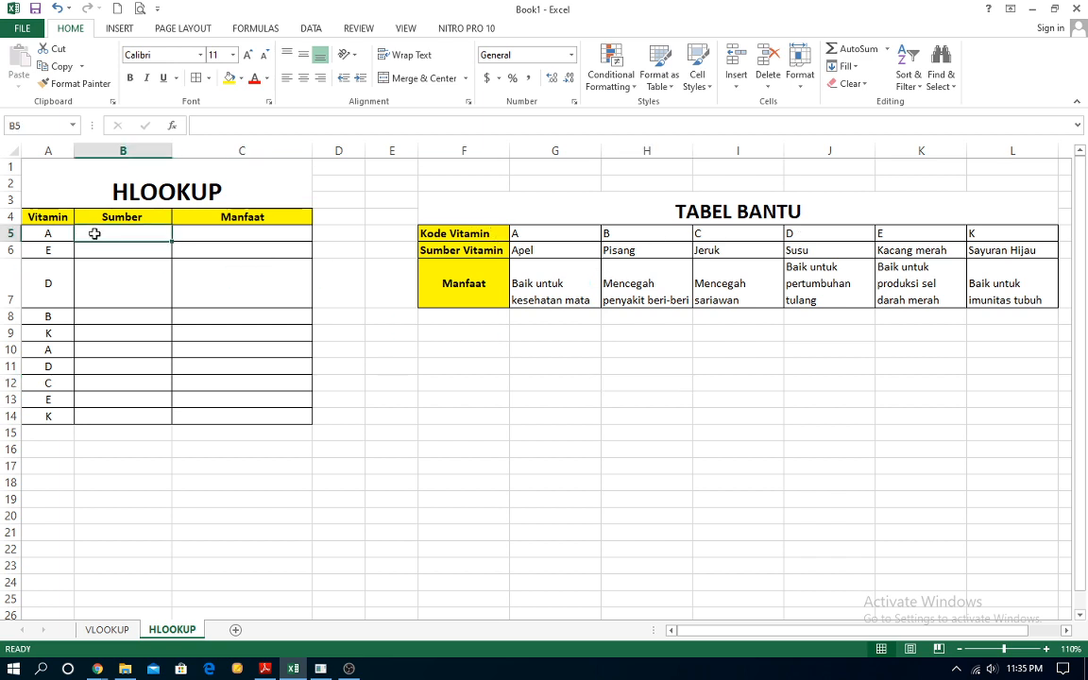
{"action": "type", "text": "="}
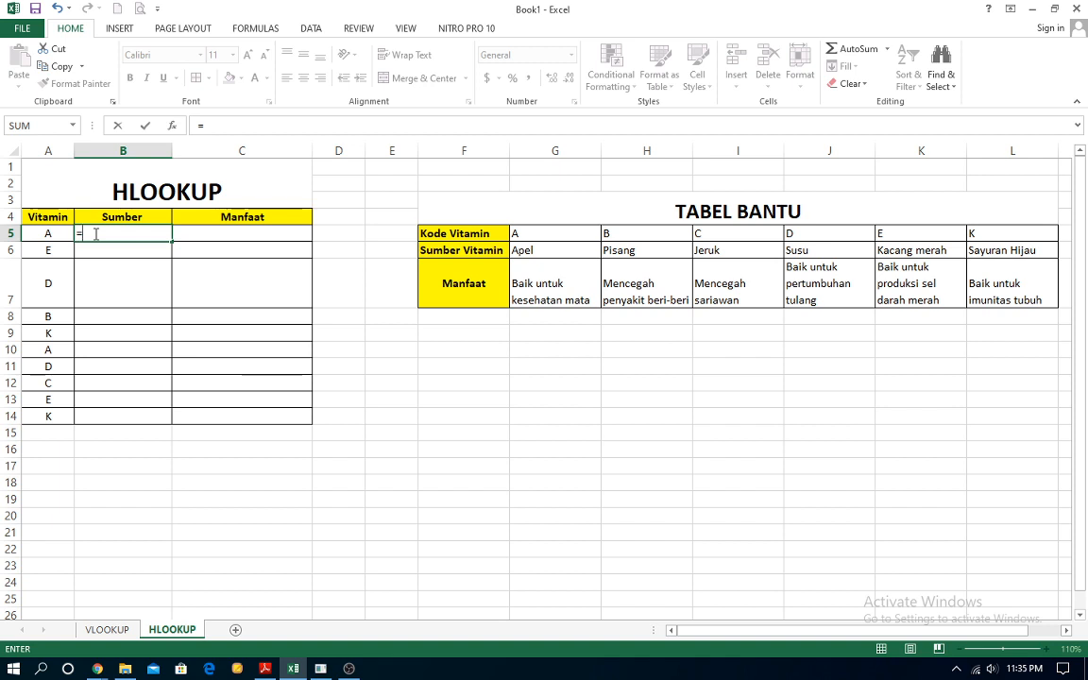
{"action": "type", "text": "HLOKK"}
{"action": "key", "text": "BackSpace"}
{"action": "key", "text": "BackSpace"}
{"action": "type", "text": "O"}
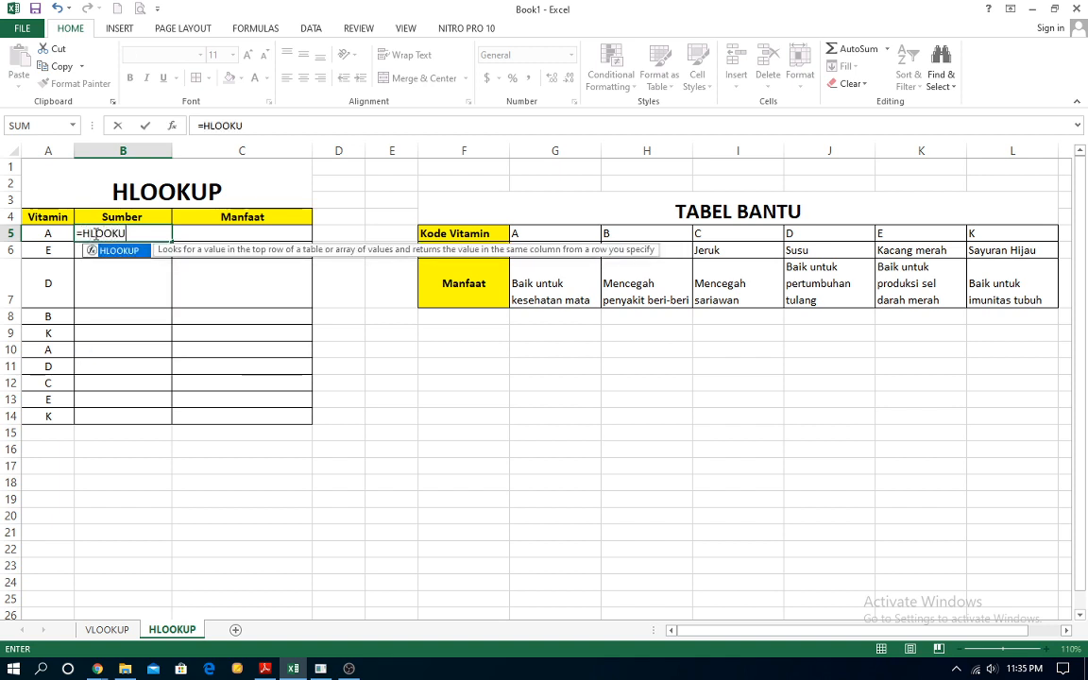
{"action": "type", "text": "KUP("}
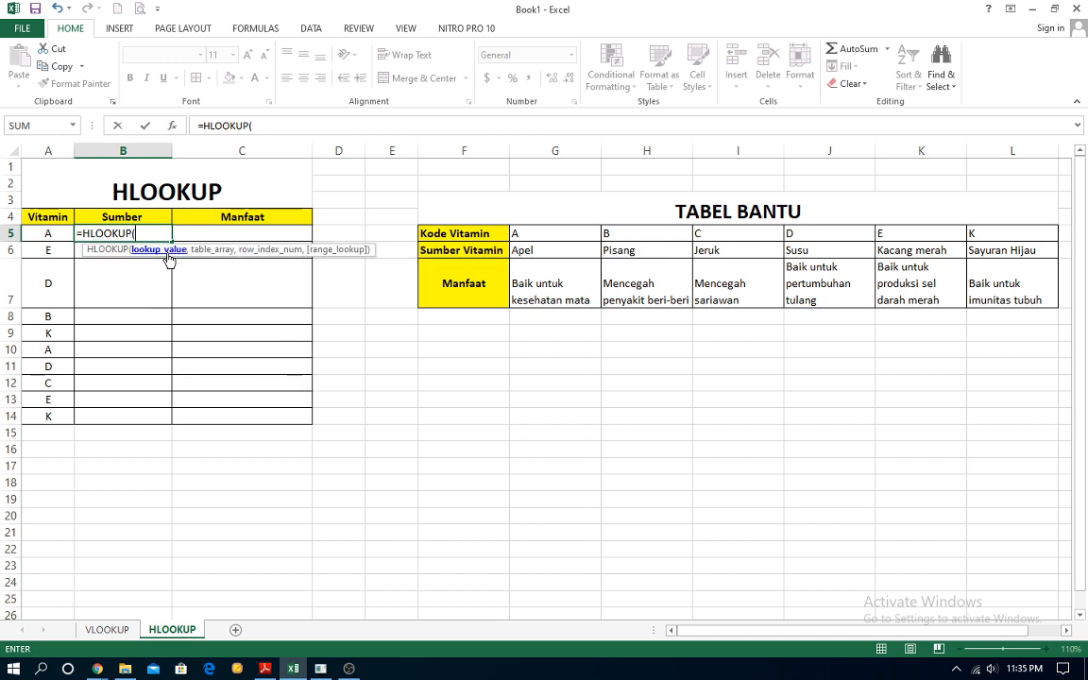
{"action": "left_click", "coordinate": [59, 233]}
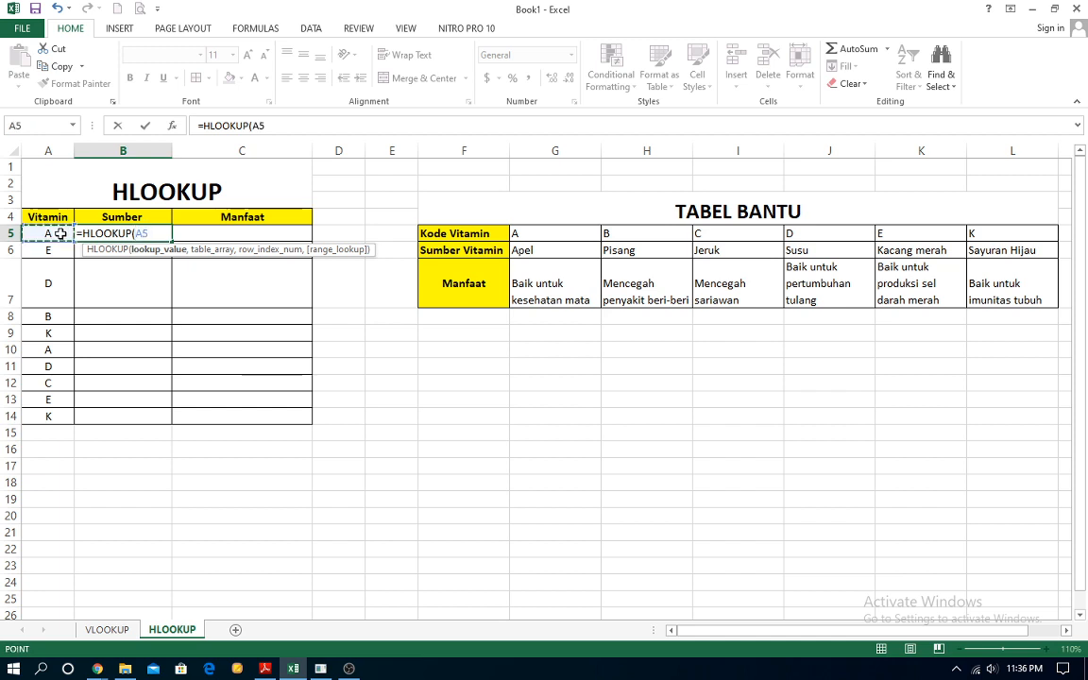
{"action": "type", "text": ","}
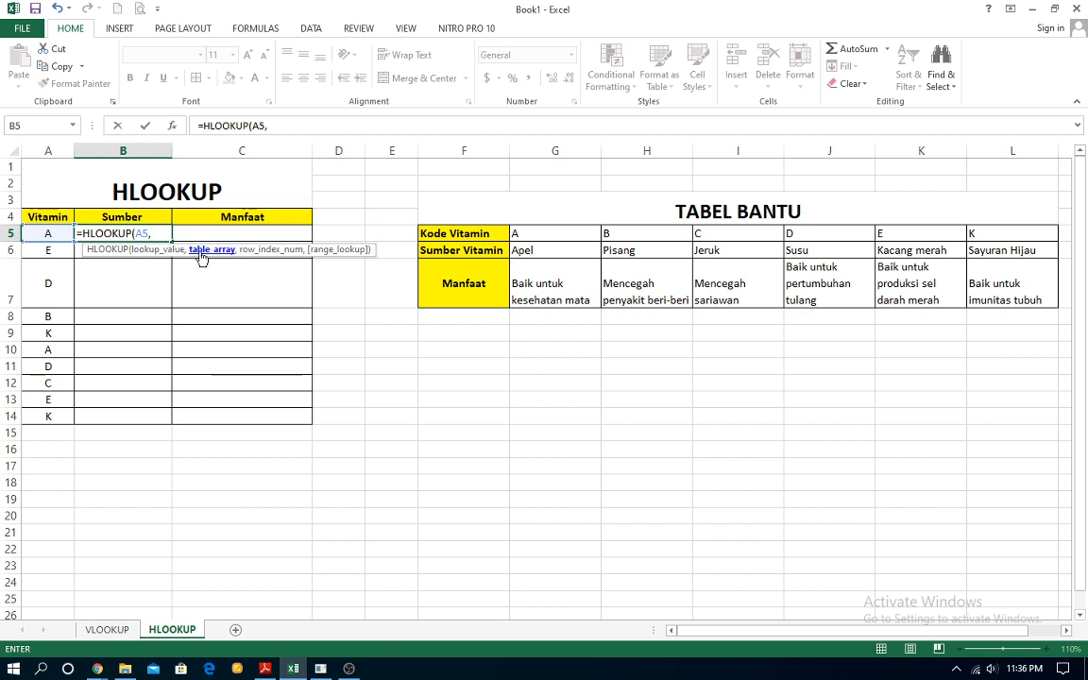
- Complete the B5 HLOOKUP formula with the named range BANTUAN, row index 2 and FALSE for an exact match
{"action": "type", "text": "B"}
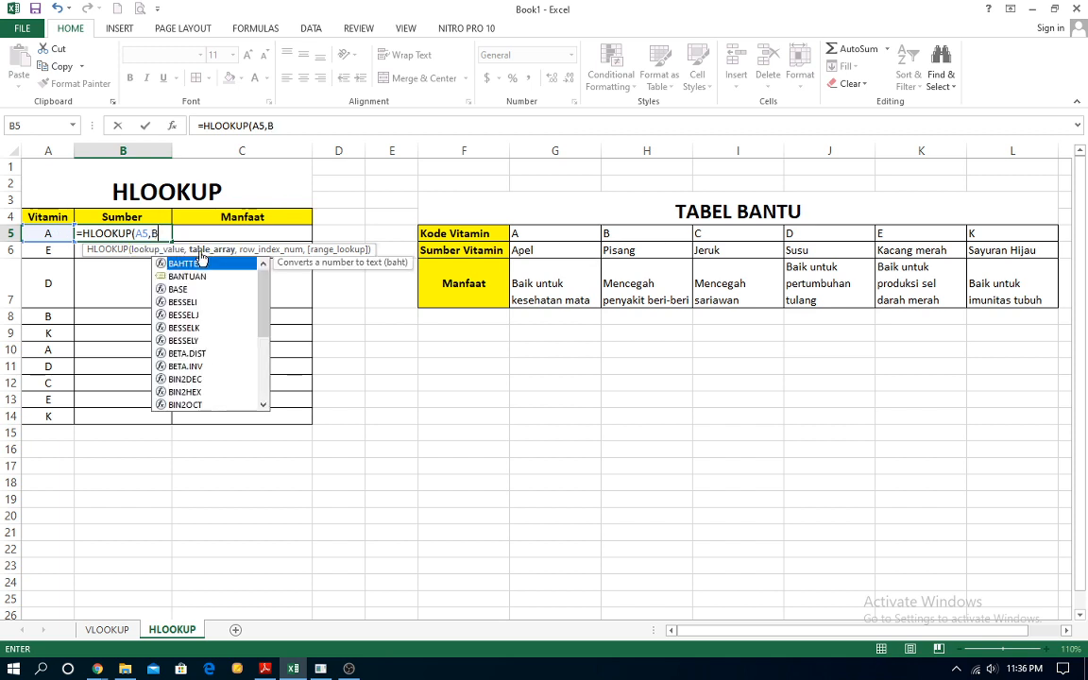
{"action": "type", "text": "ANTUA"}
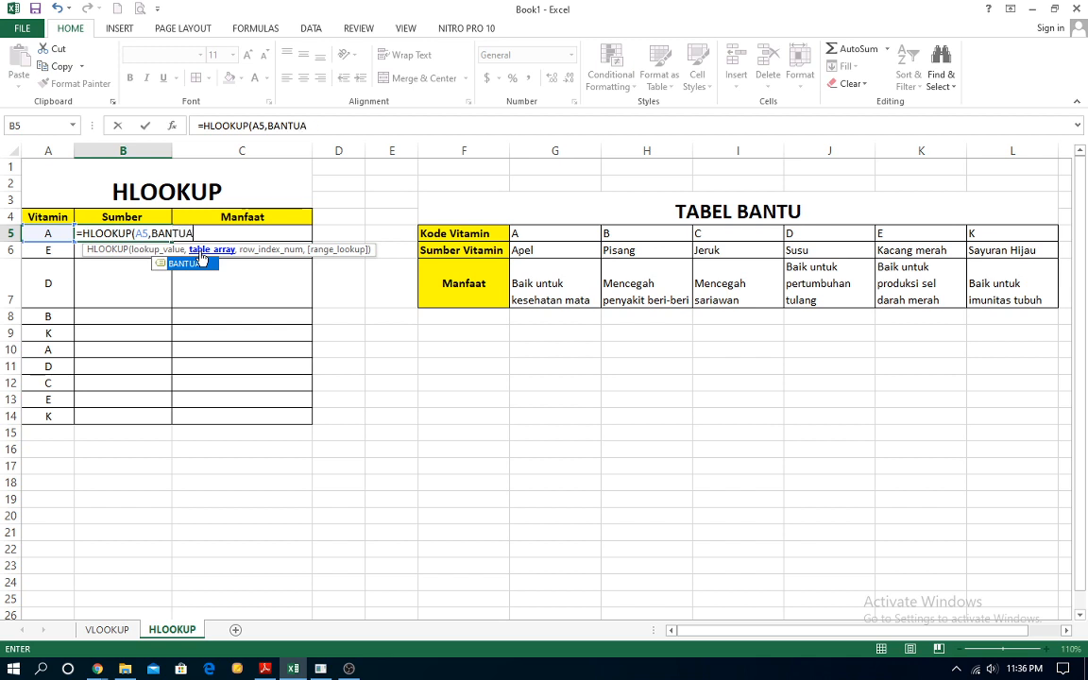
{"action": "type", "text": "N,"}
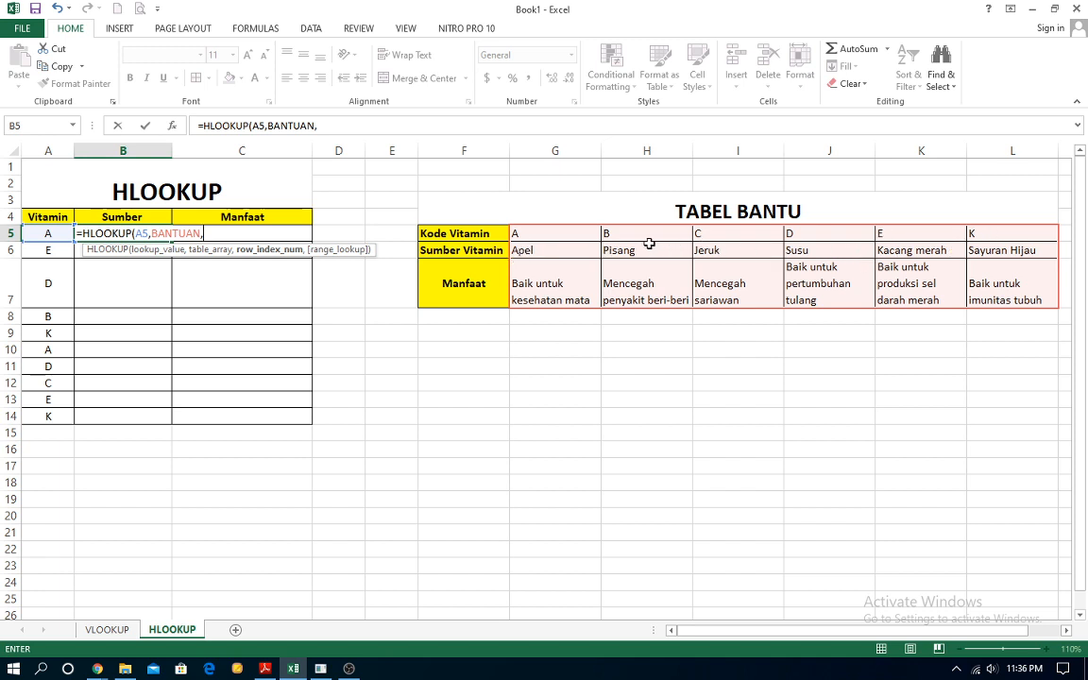
{"action": "type", "text": ","}
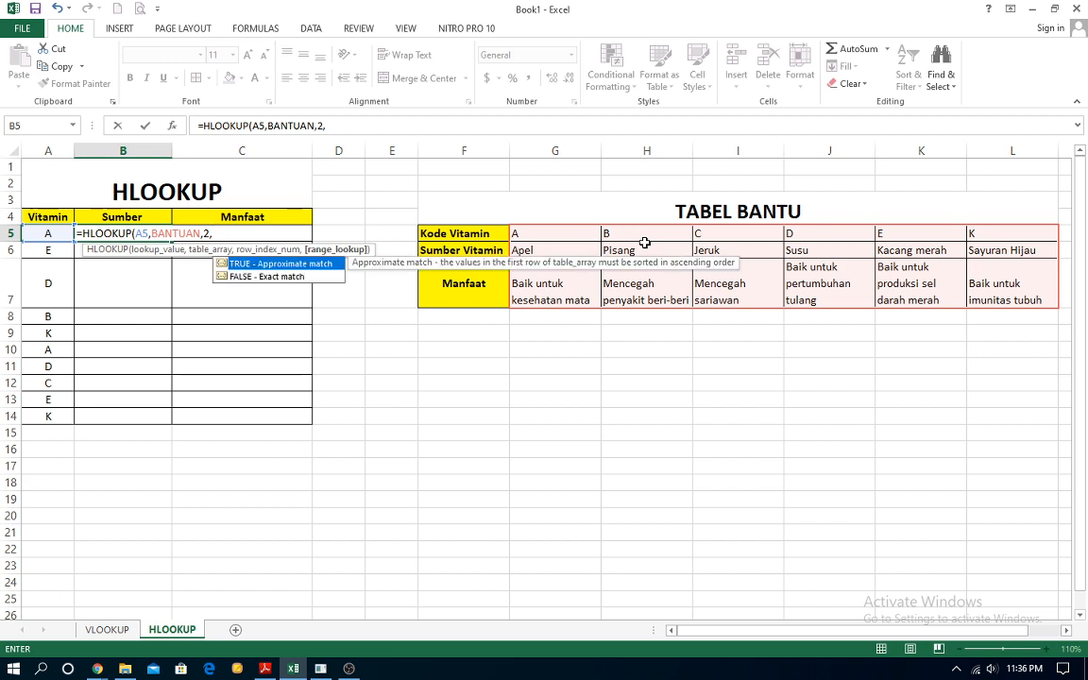
{"action": "double_click", "coordinate": [289, 275]}
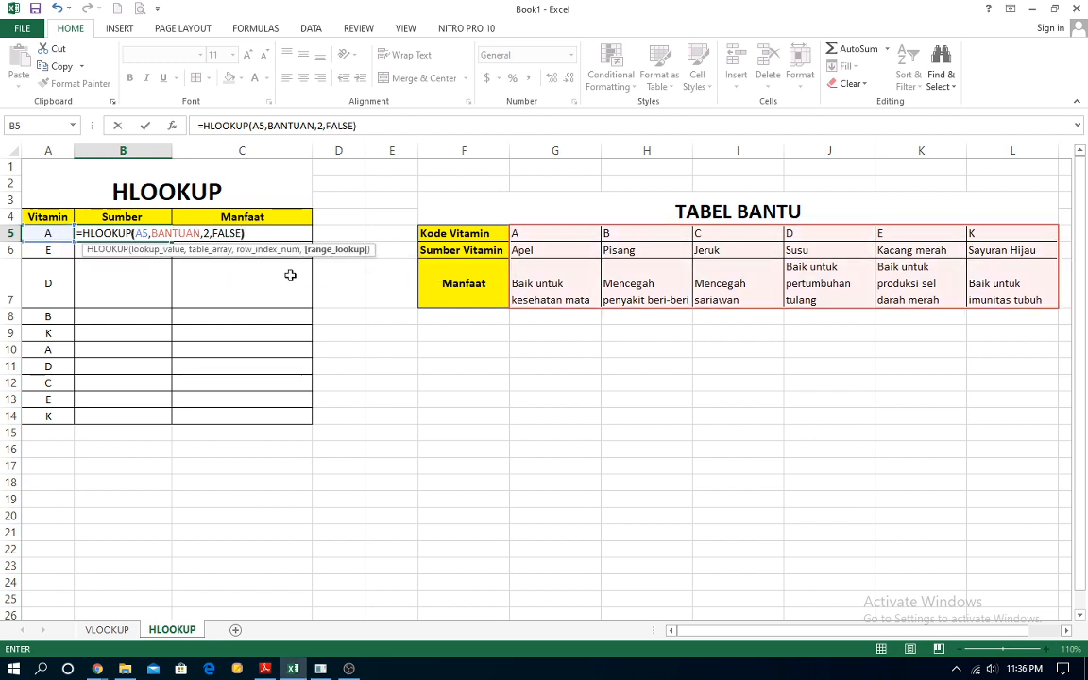
{"action": "type", "text": ")"}
{"action": "key", "text": "Return"}
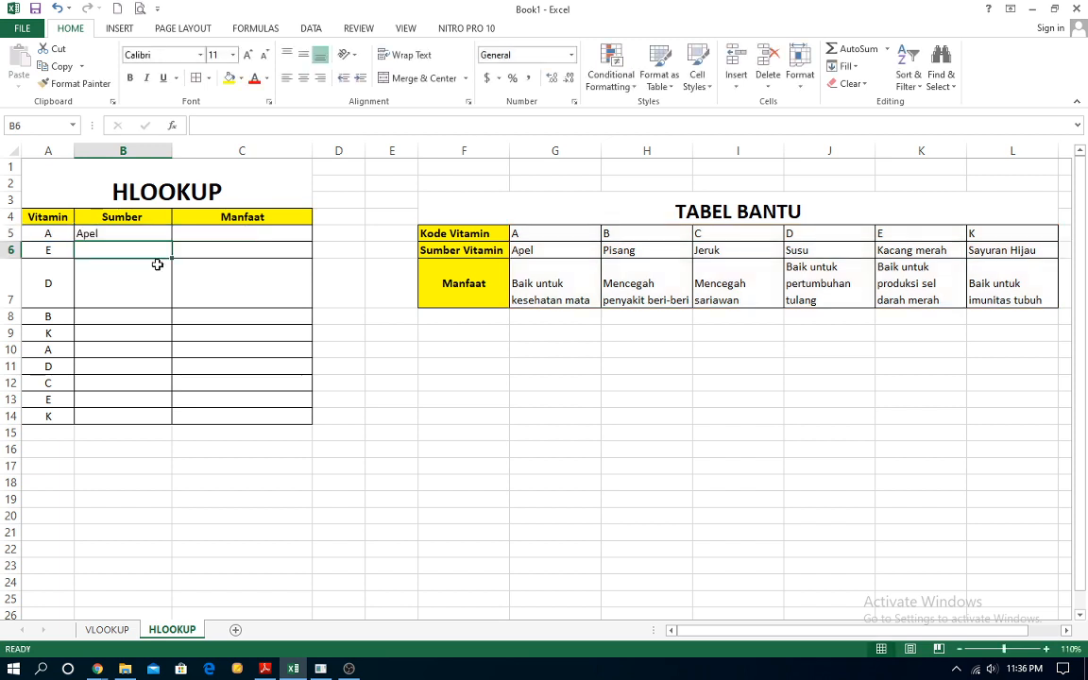
- Fill the B5 HLOOKUP formula down the Sumber column through B14
{"action": "left_click", "coordinate": [164, 235]}
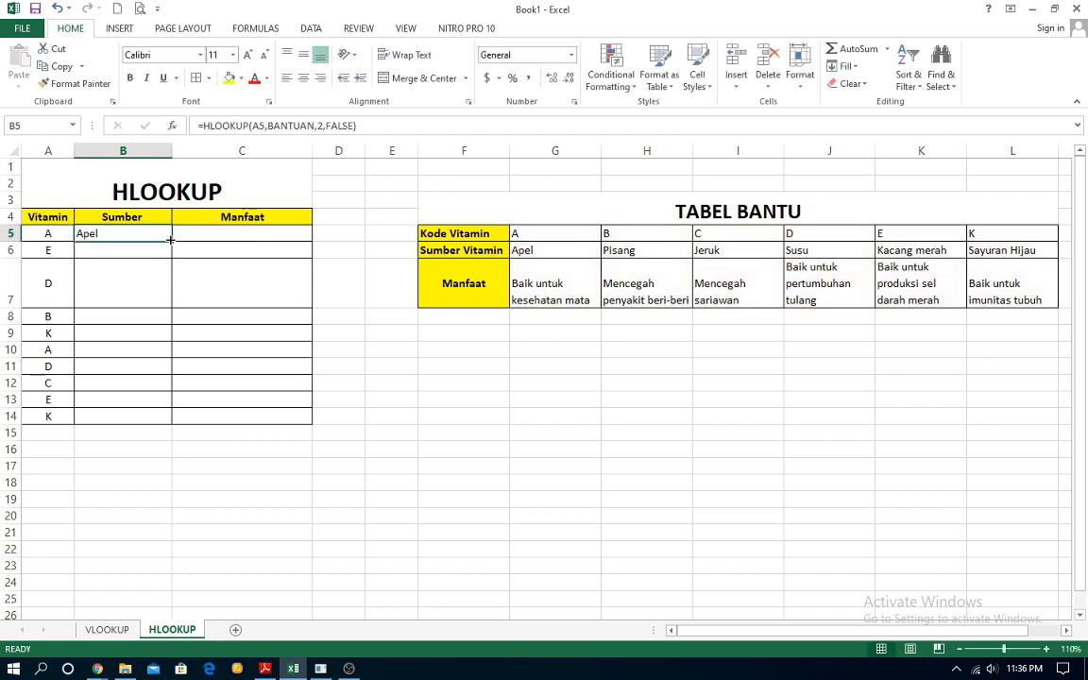
{"action": "left_click_drag", "start_coordinate": [170, 239], "coordinate": [157, 418]}
{"action": "left_click", "coordinate": [384, 359]}
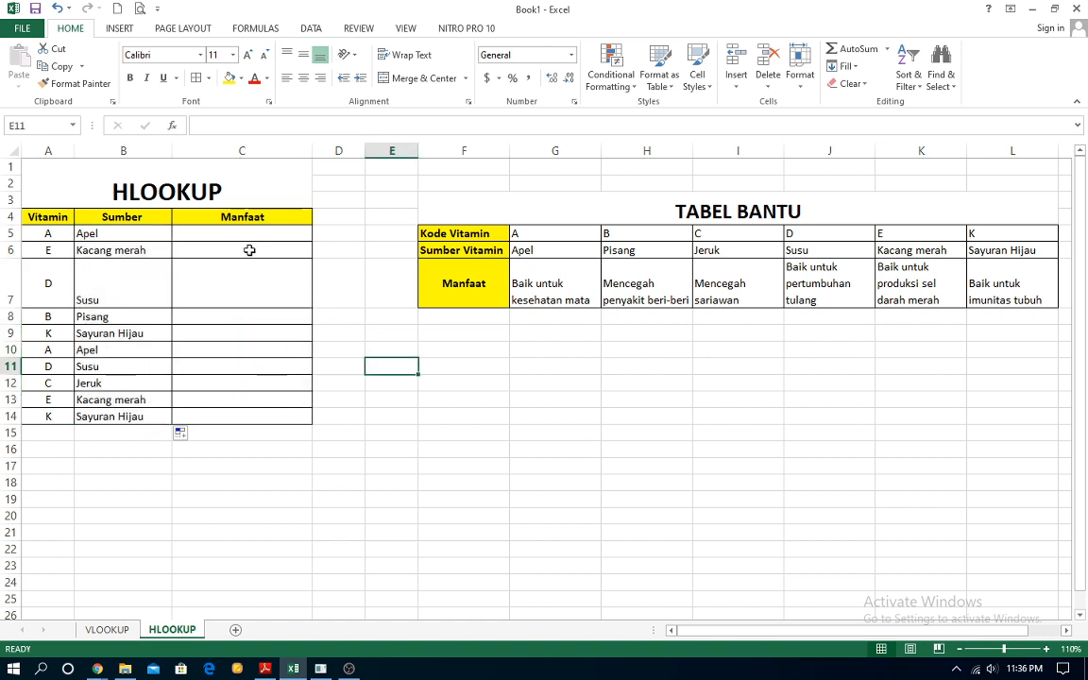
- Enter =HLOOKUP(A5,BANTUAN,3,FALSE) in C5 of the Manfaat column
{"action": "left_click", "coordinate": [240, 233]}
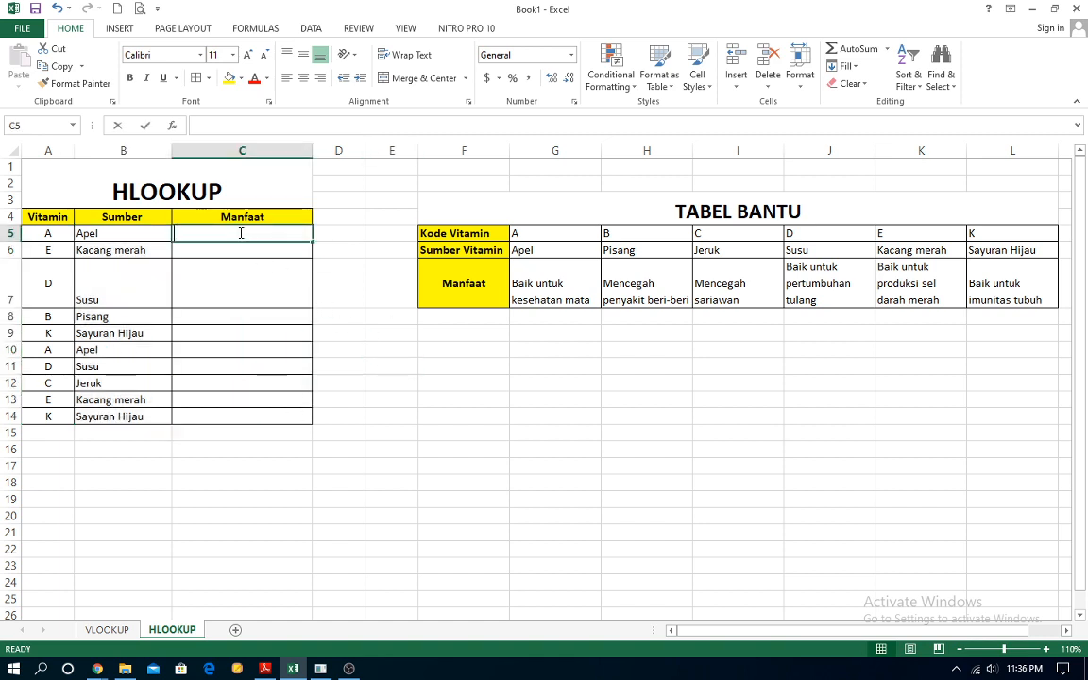
{"action": "type", "text": "=HL"}
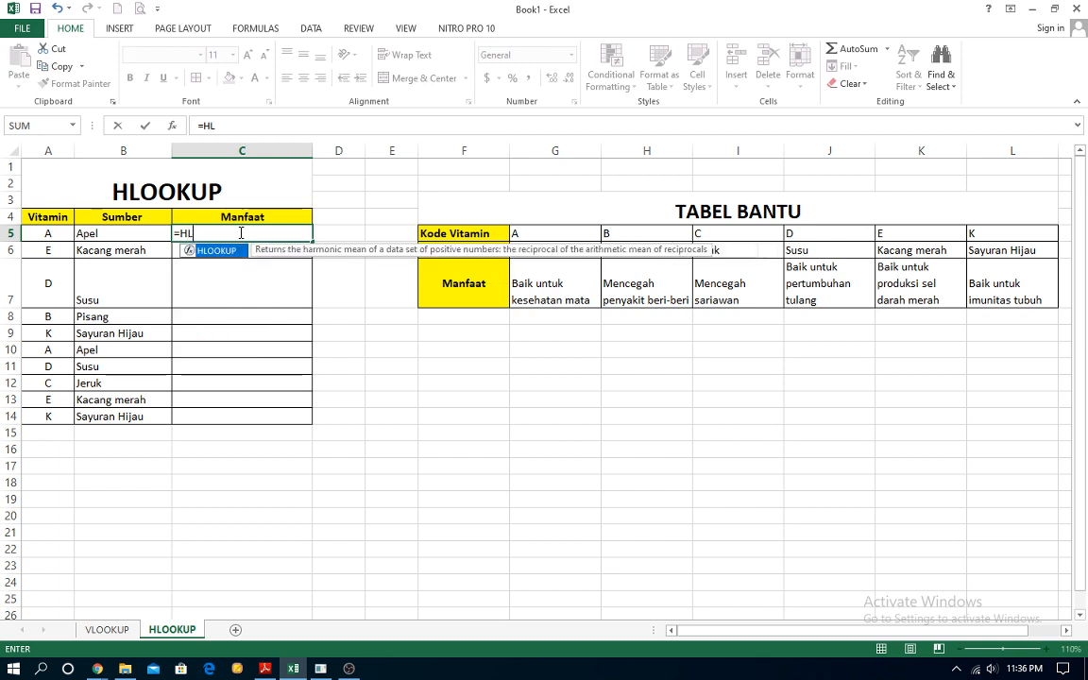
{"action": "type", "text": "OOKUP"}
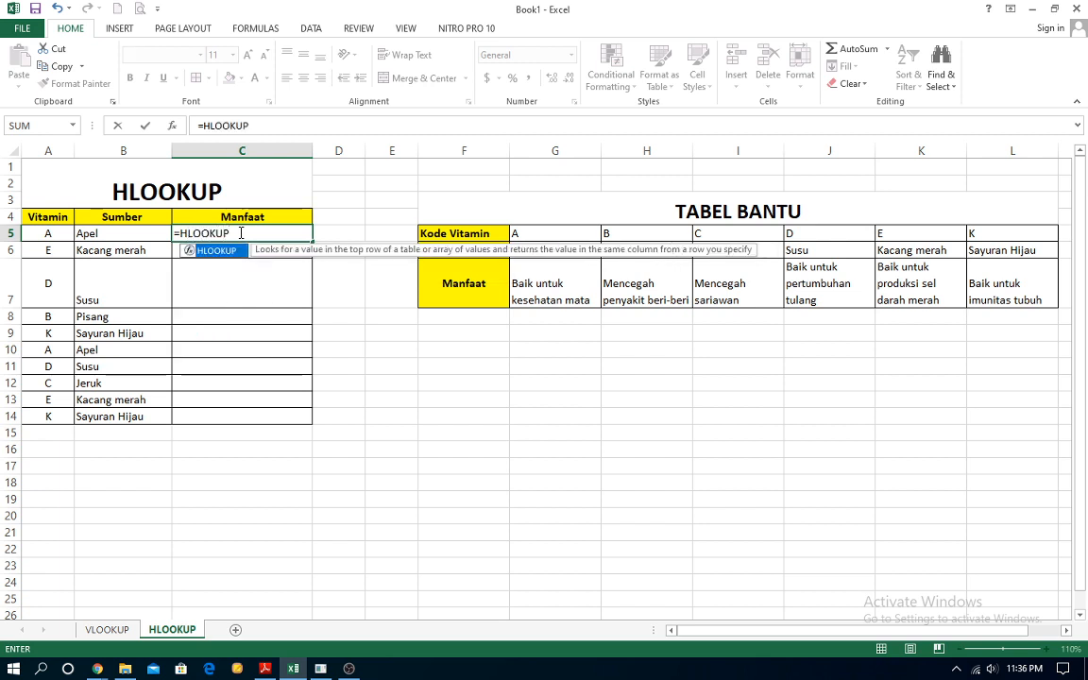
{"action": "type", "text": "("}
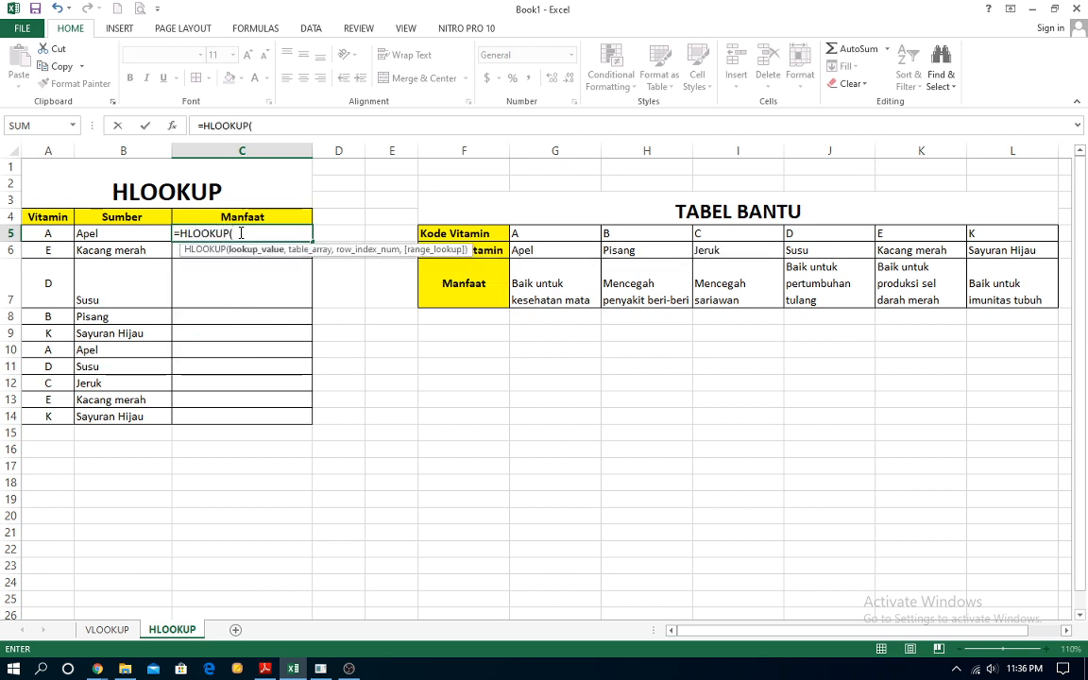
{"action": "left_click", "coordinate": [42, 232]}
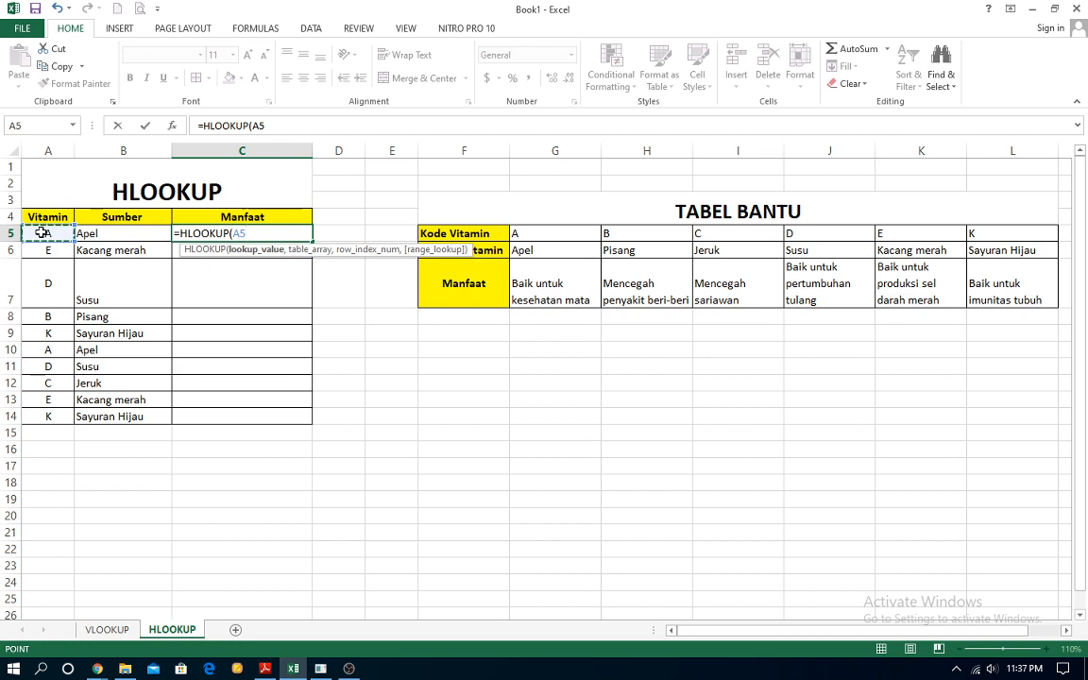
{"action": "type", "text": ","}
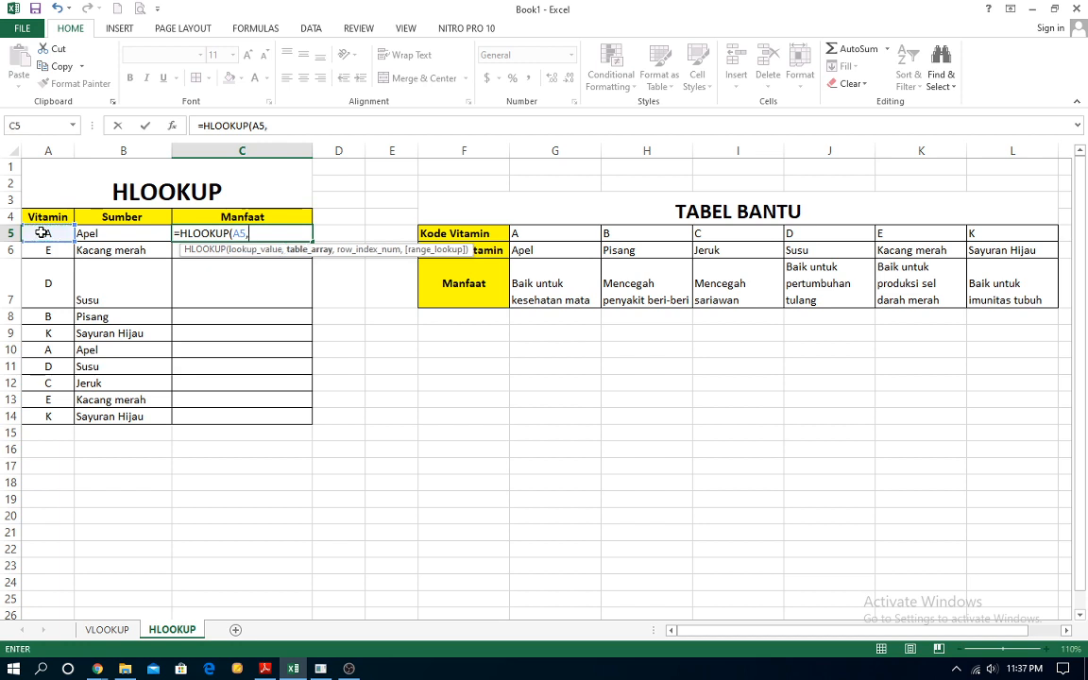
{"action": "type", "text": "BANTU"}
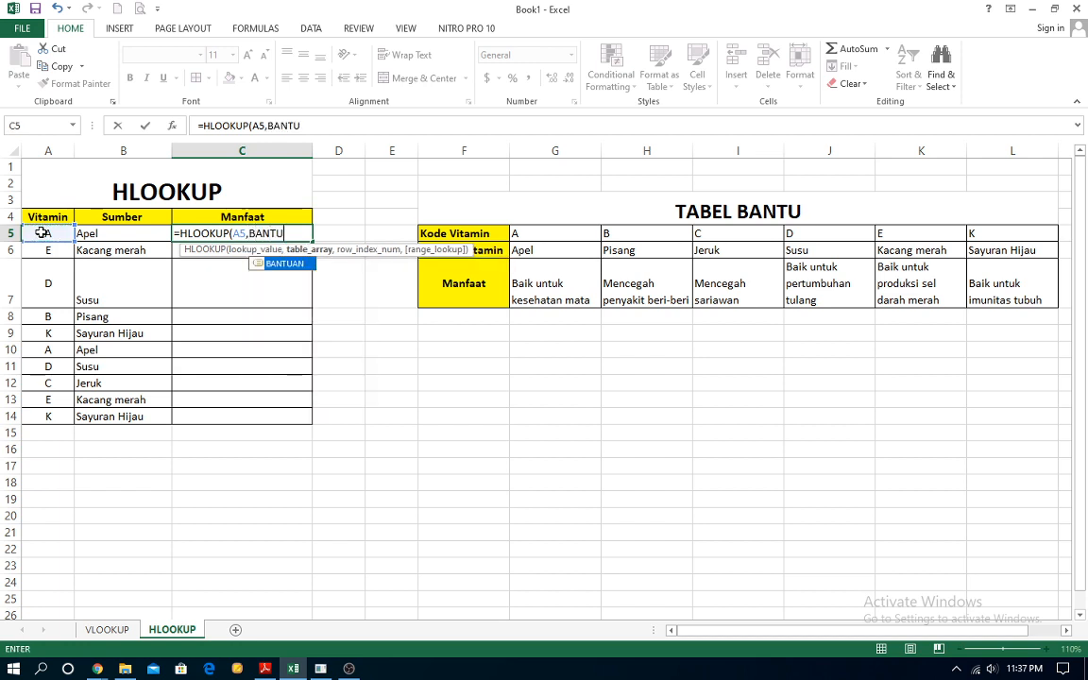
{"action": "type", "text": "AN,"}
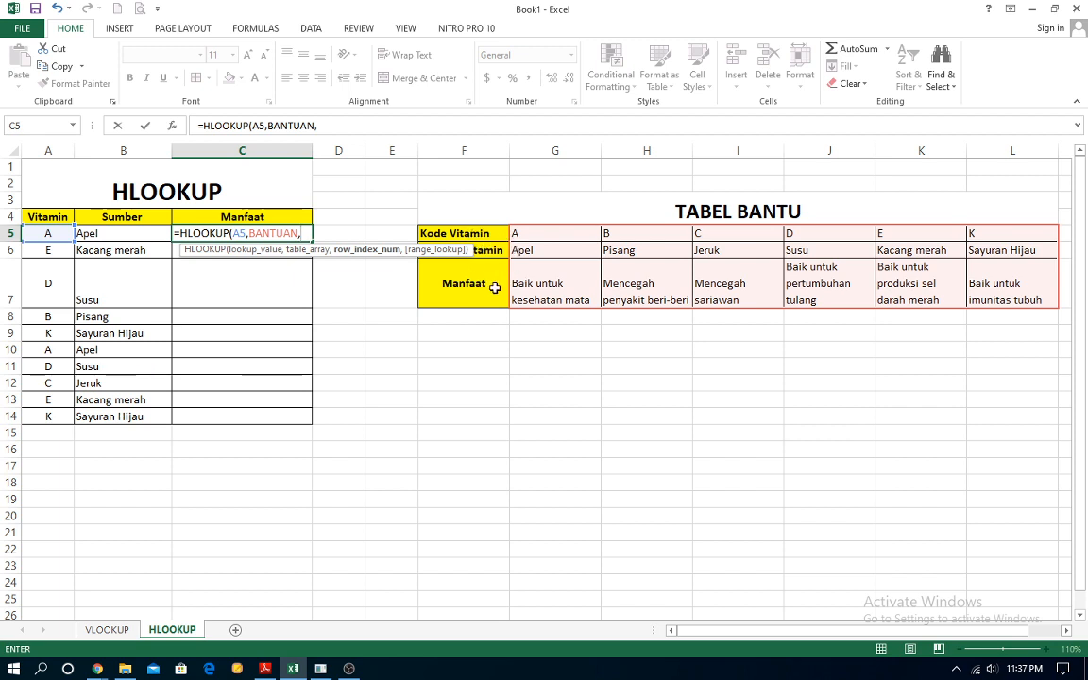
{"action": "type", "text": ","}
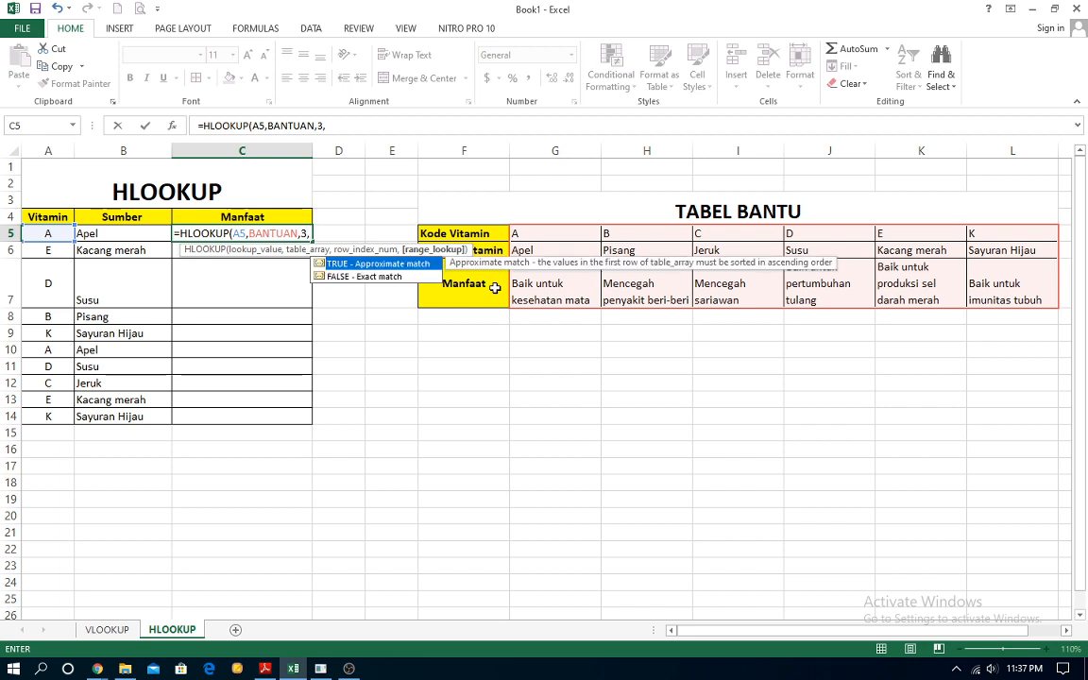
{"action": "double_click", "coordinate": [402, 277]}
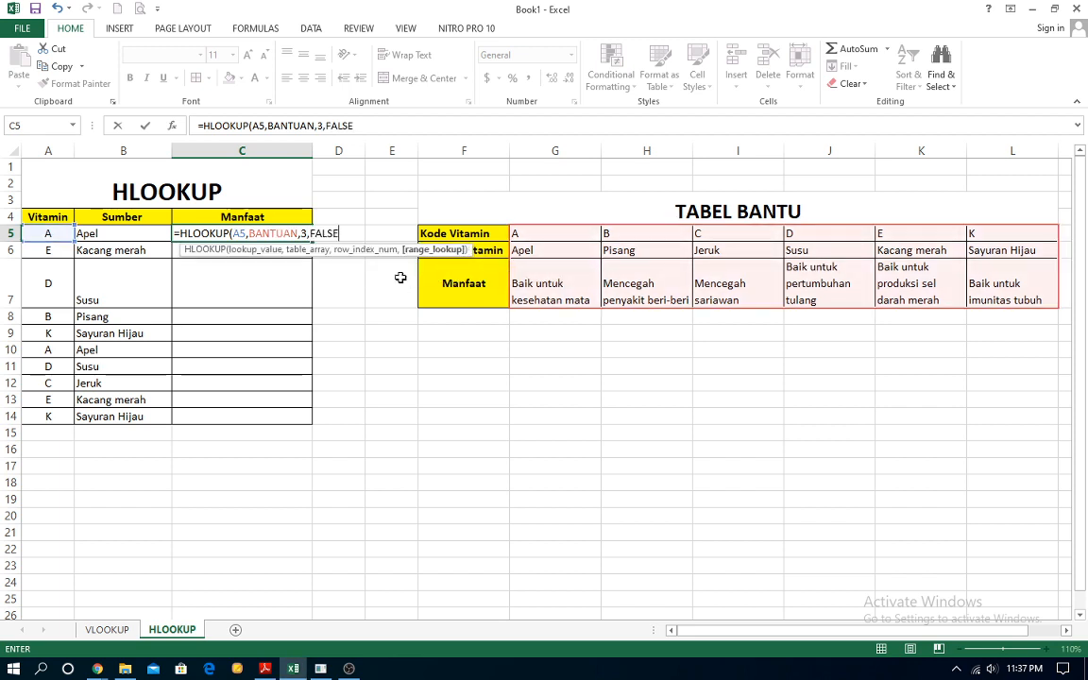
{"action": "type", "text": ")"}
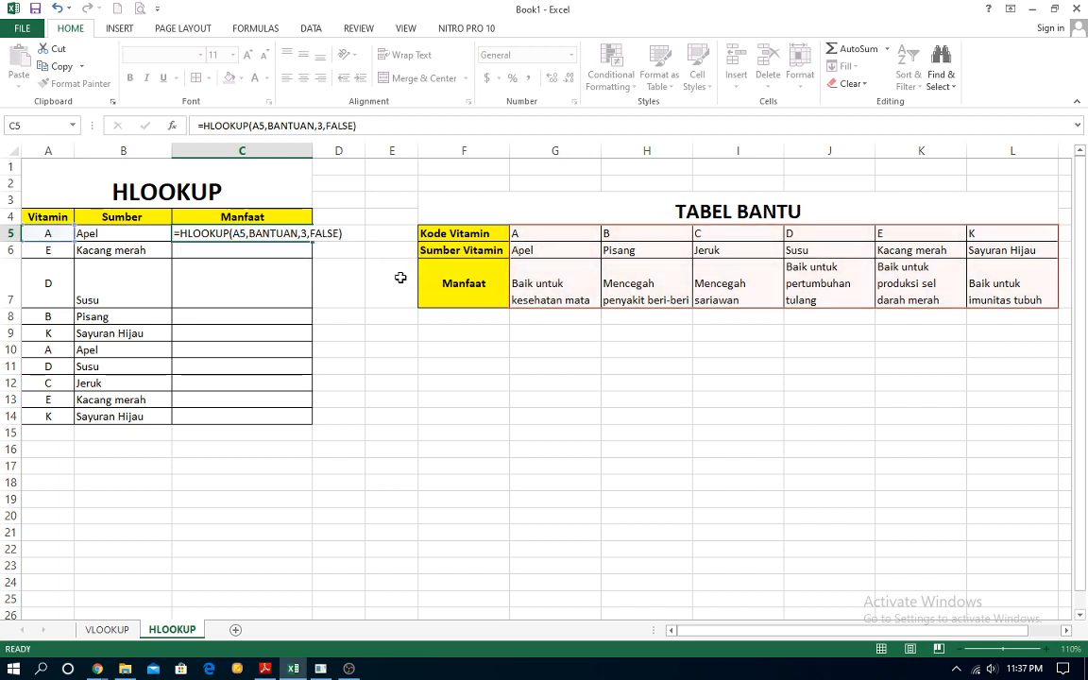
{"action": "key", "text": "Return"}
- Fill the C5 HLOOKUP formula down the Manfaat column through C14 and widen column C to fit the texts
{"action": "left_click", "coordinate": [297, 234]}
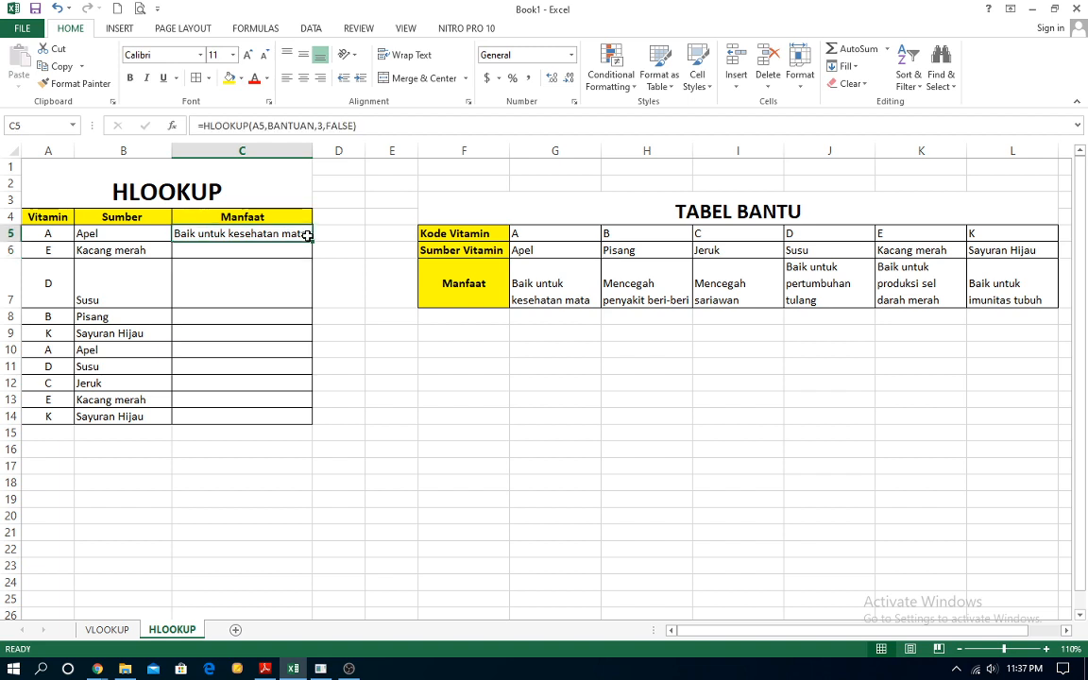
{"action": "left_click_drag", "start_coordinate": [312, 240], "coordinate": [290, 419]}
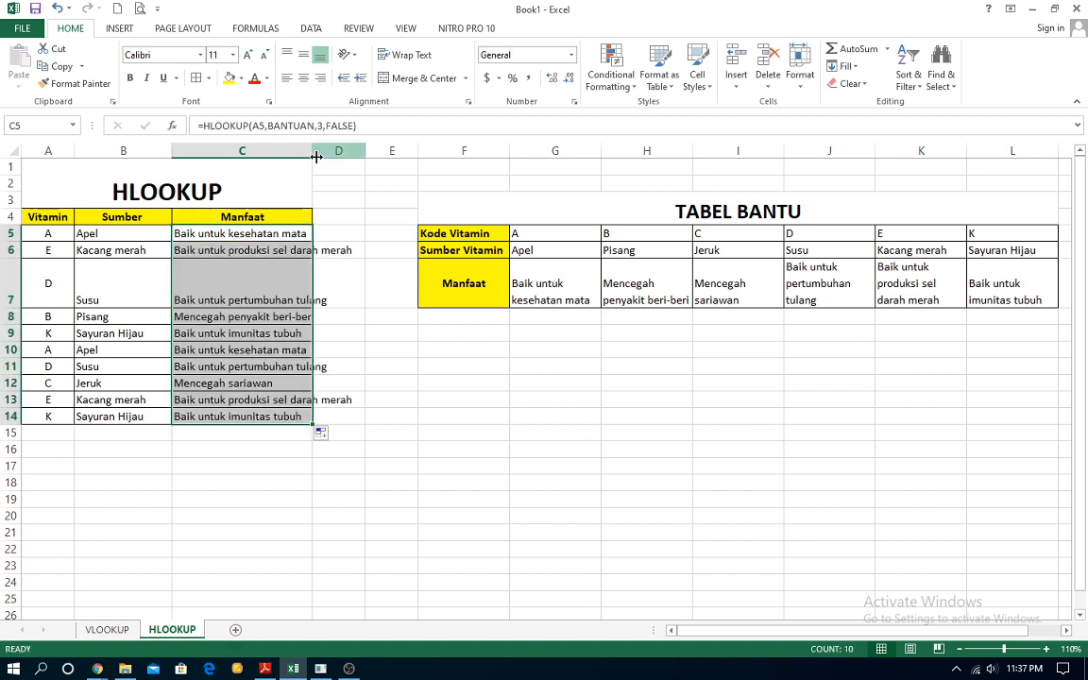
{"action": "left_click_drag", "start_coordinate": [312, 153], "coordinate": [366, 160]}
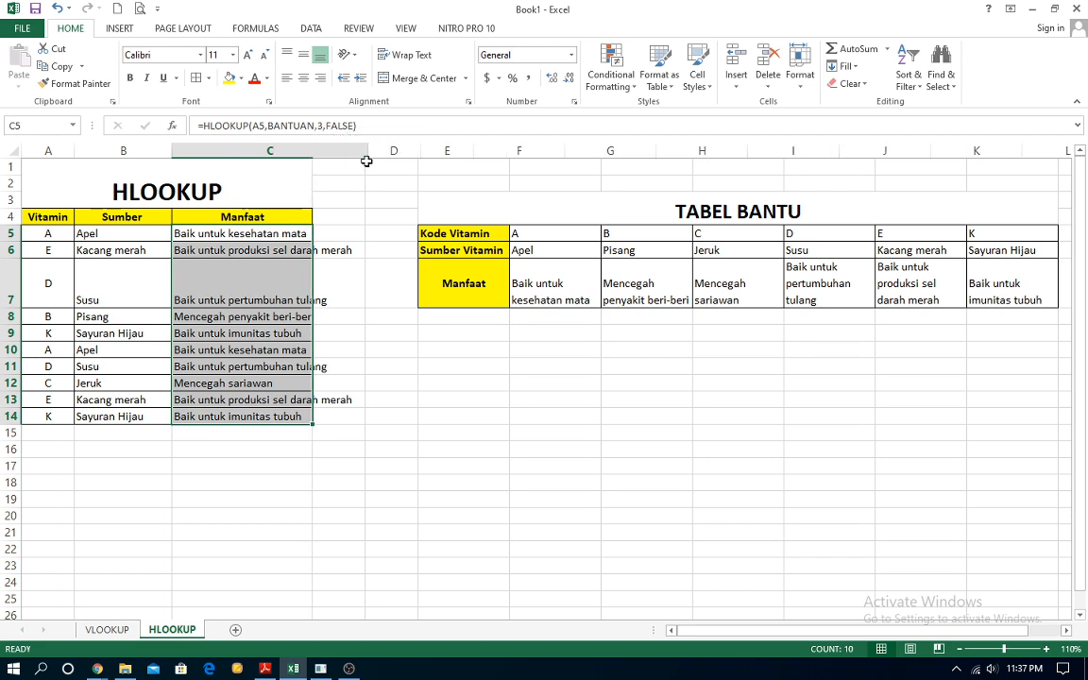
{"action": "left_click", "coordinate": [383, 202]}
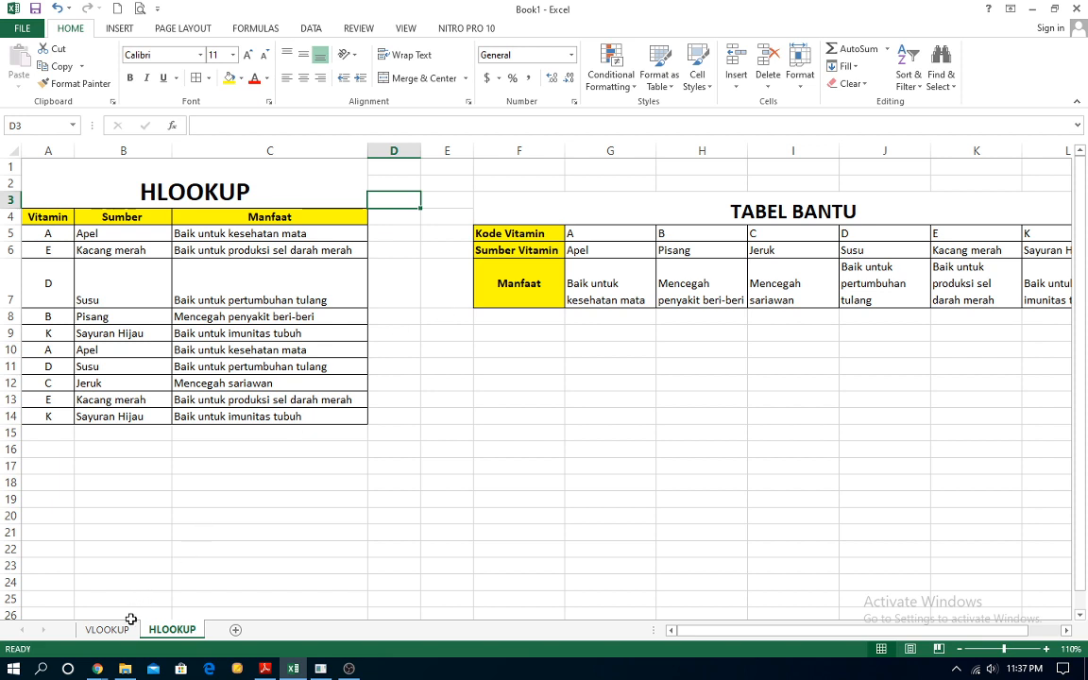
- Compare the completed tables and the vertical and horizontal TABEL BANTU layouts on the VLOOKUP and HLOOKUP sheets
{"action": "left_click", "coordinate": [128, 630]}
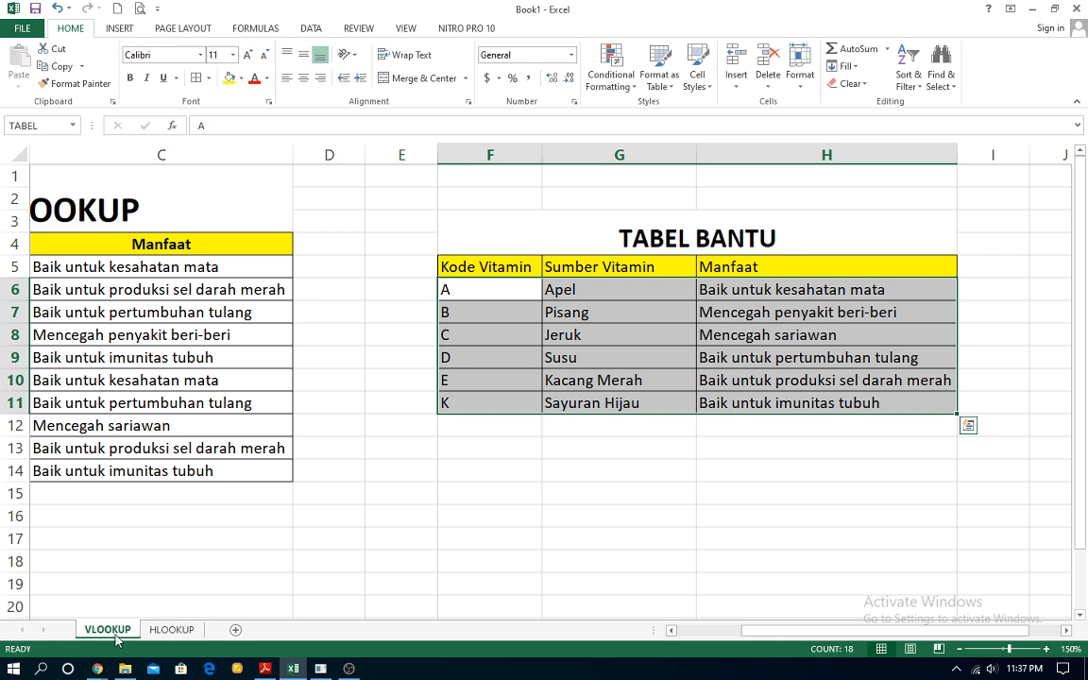
{"action": "left_click", "coordinate": [158, 630]}
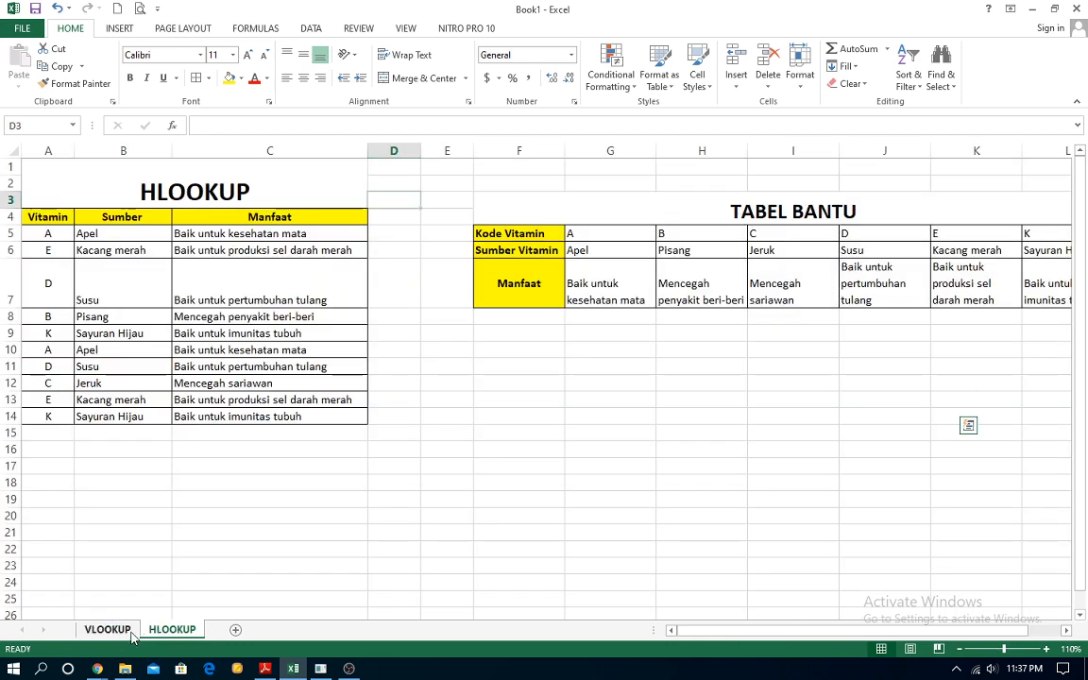
{"action": "left_click", "coordinate": [132, 632]}
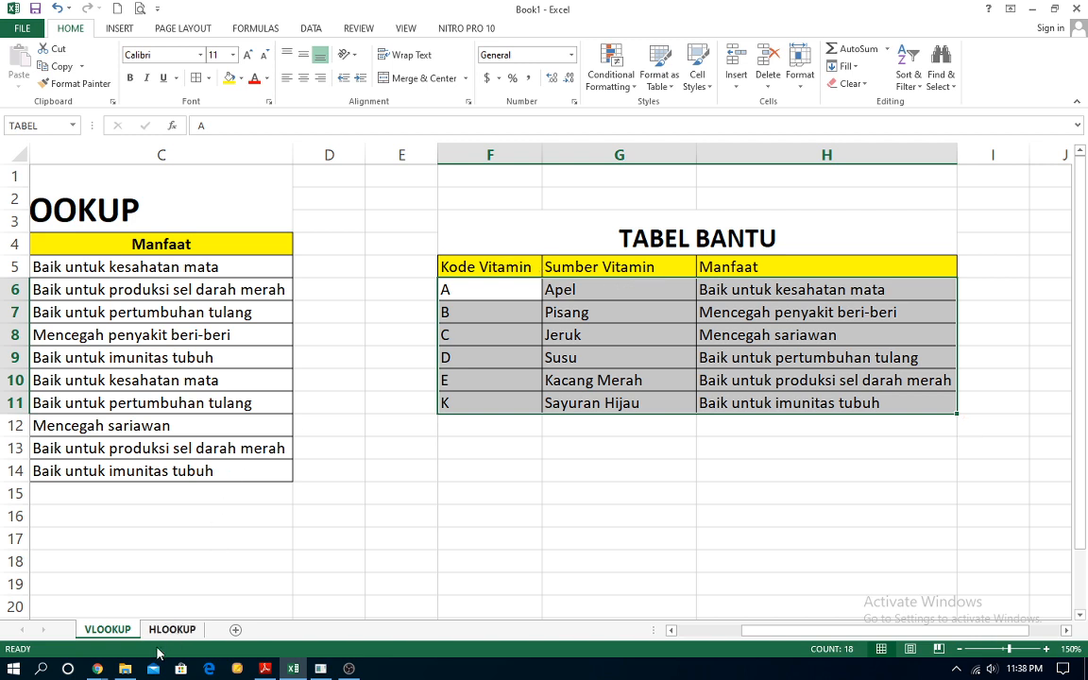
{"action": "left_click", "coordinate": [166, 630]}
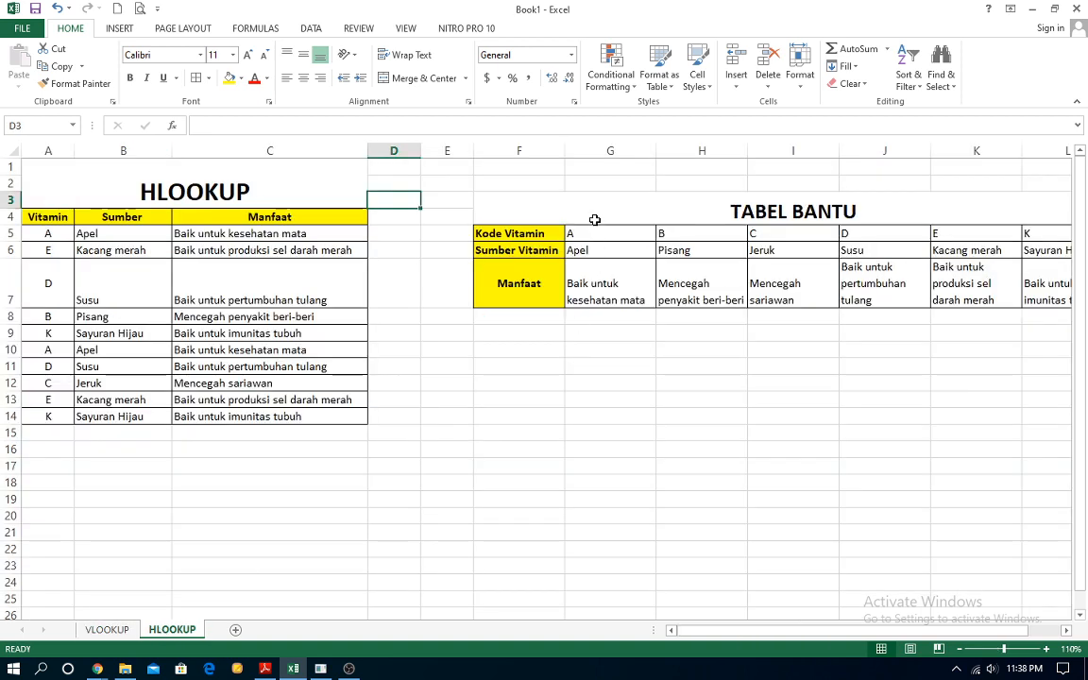
{"action": "left_click_drag", "start_coordinate": [534, 232], "coordinate": [1041, 295]}
{"action": "left_click", "coordinate": [118, 633]}
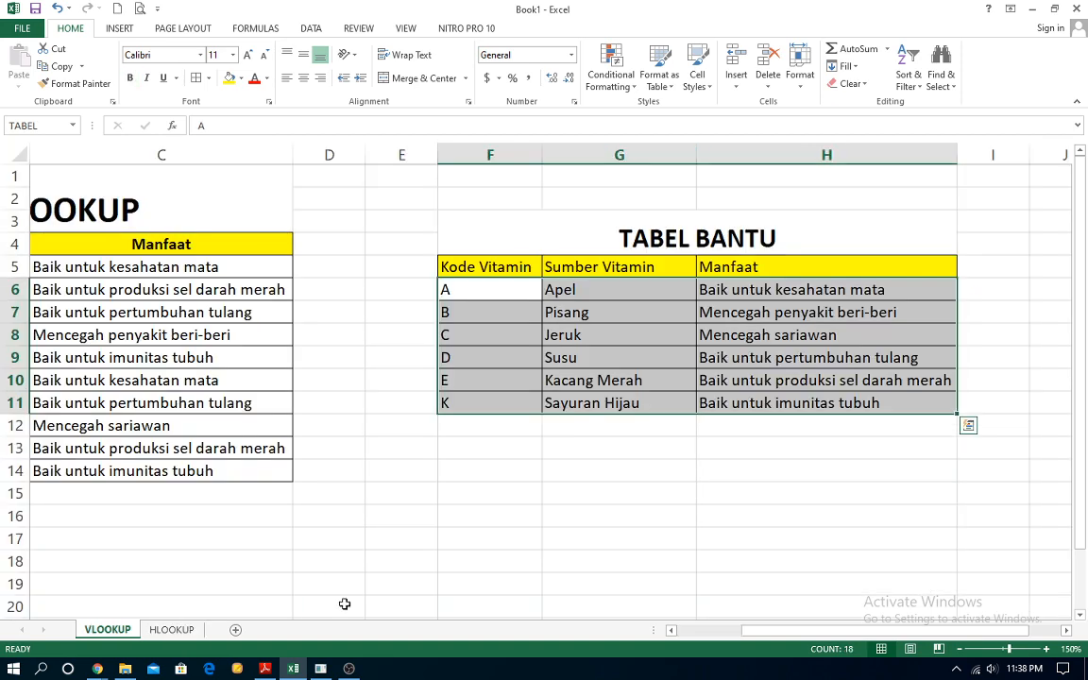
{"action": "left_click_drag", "start_coordinate": [762, 634], "coordinate": [678, 633]}
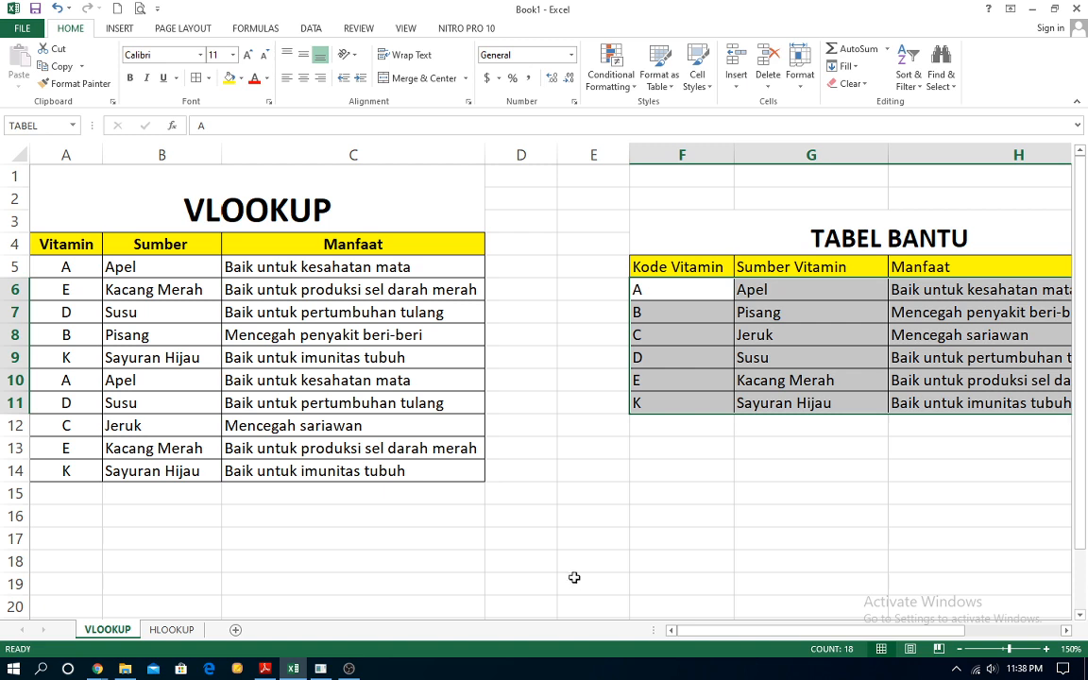
{"action": "left_click", "coordinate": [171, 629]}
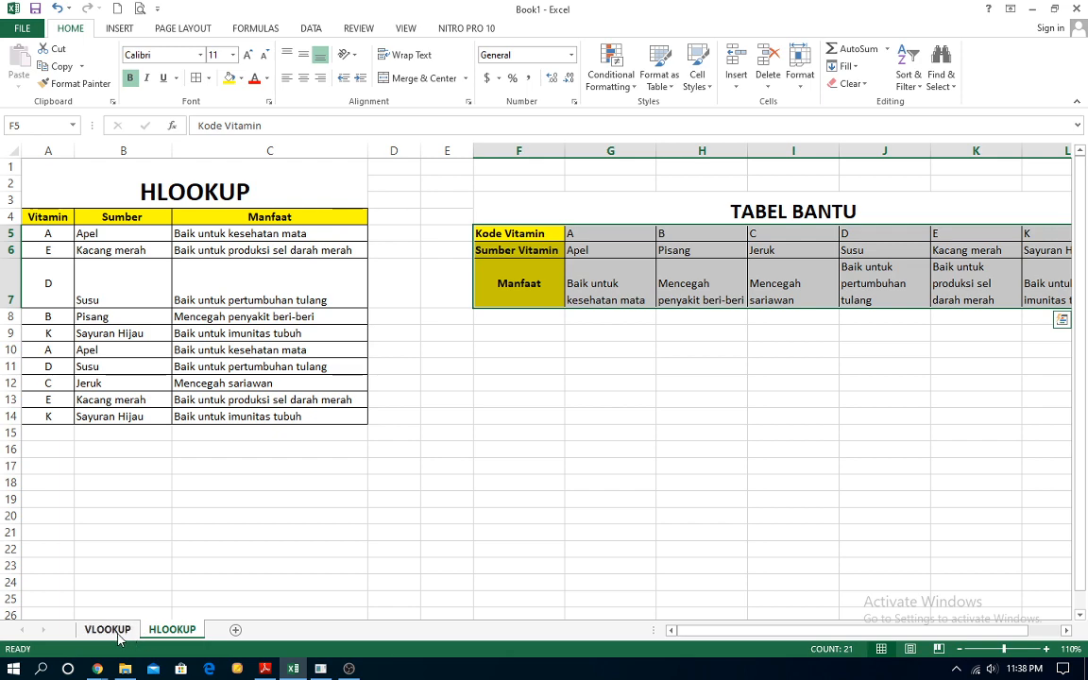
{"action": "left_click", "coordinate": [118, 633]}
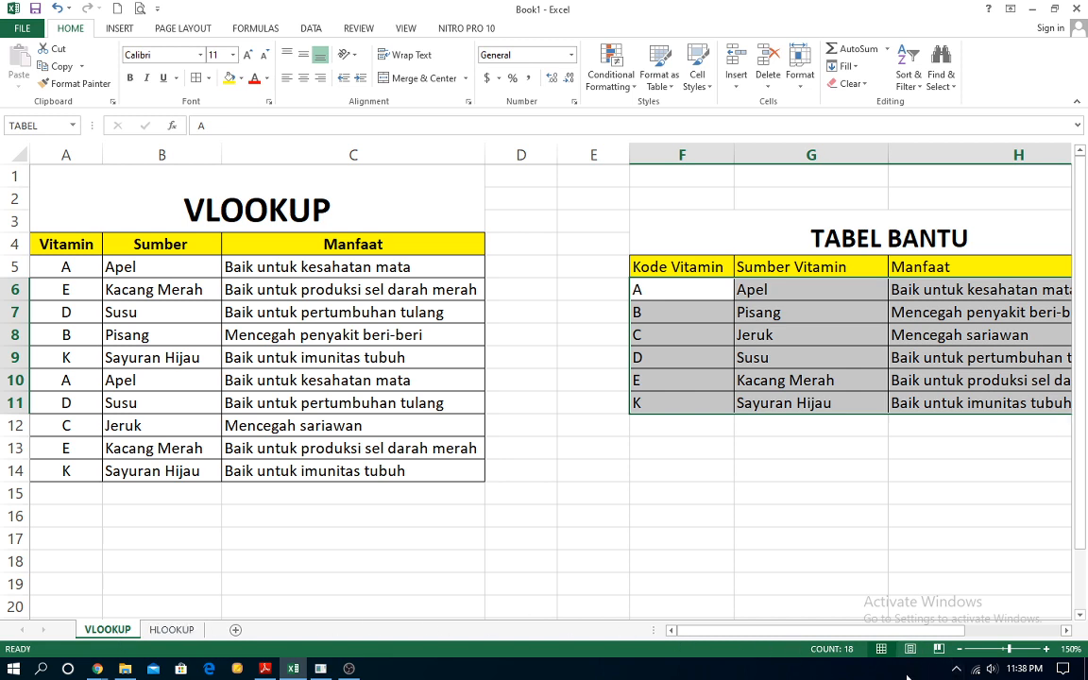
{"action": "left_click", "coordinate": [958, 670]}
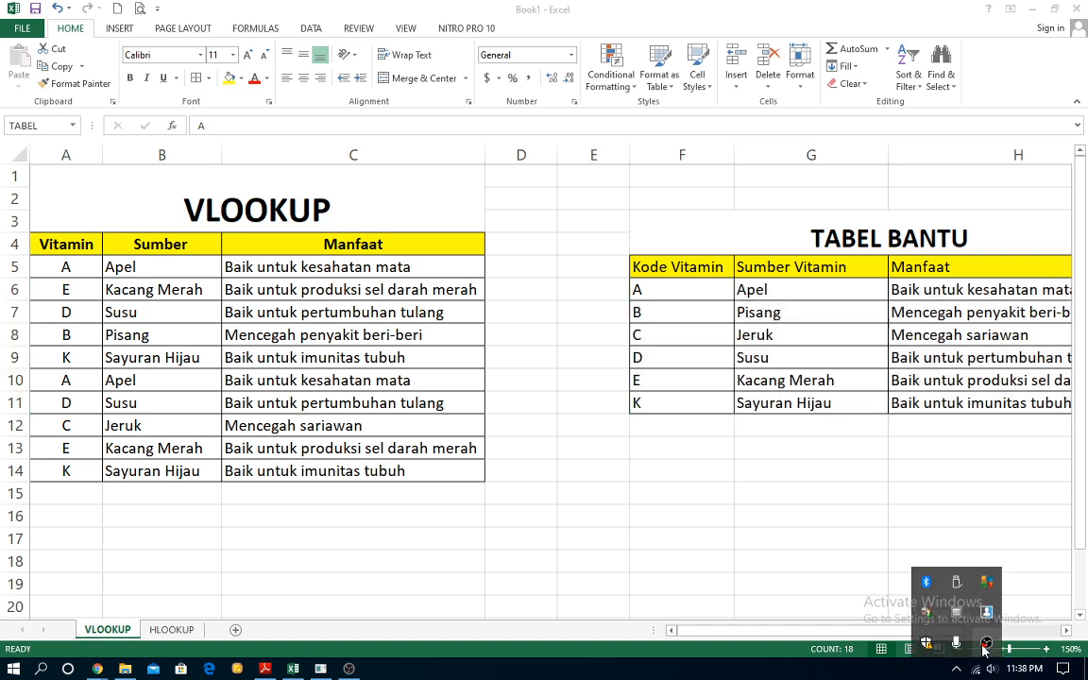
{"action": "right_click", "coordinate": [986, 646]}
{"action": "left_click", "coordinate": [945, 600]}
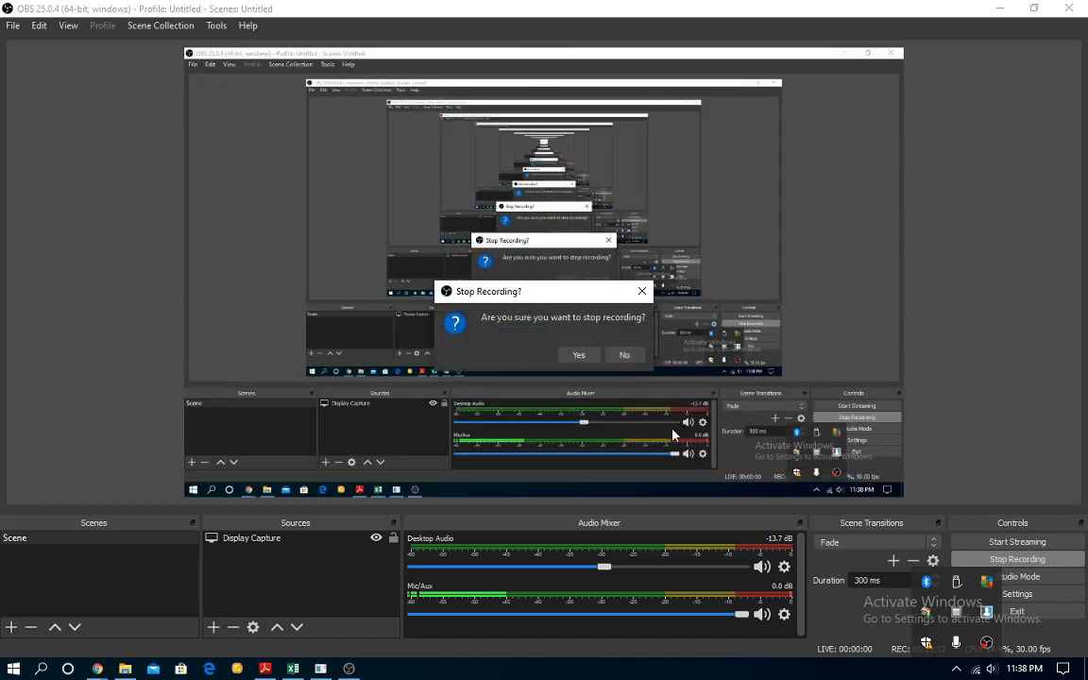